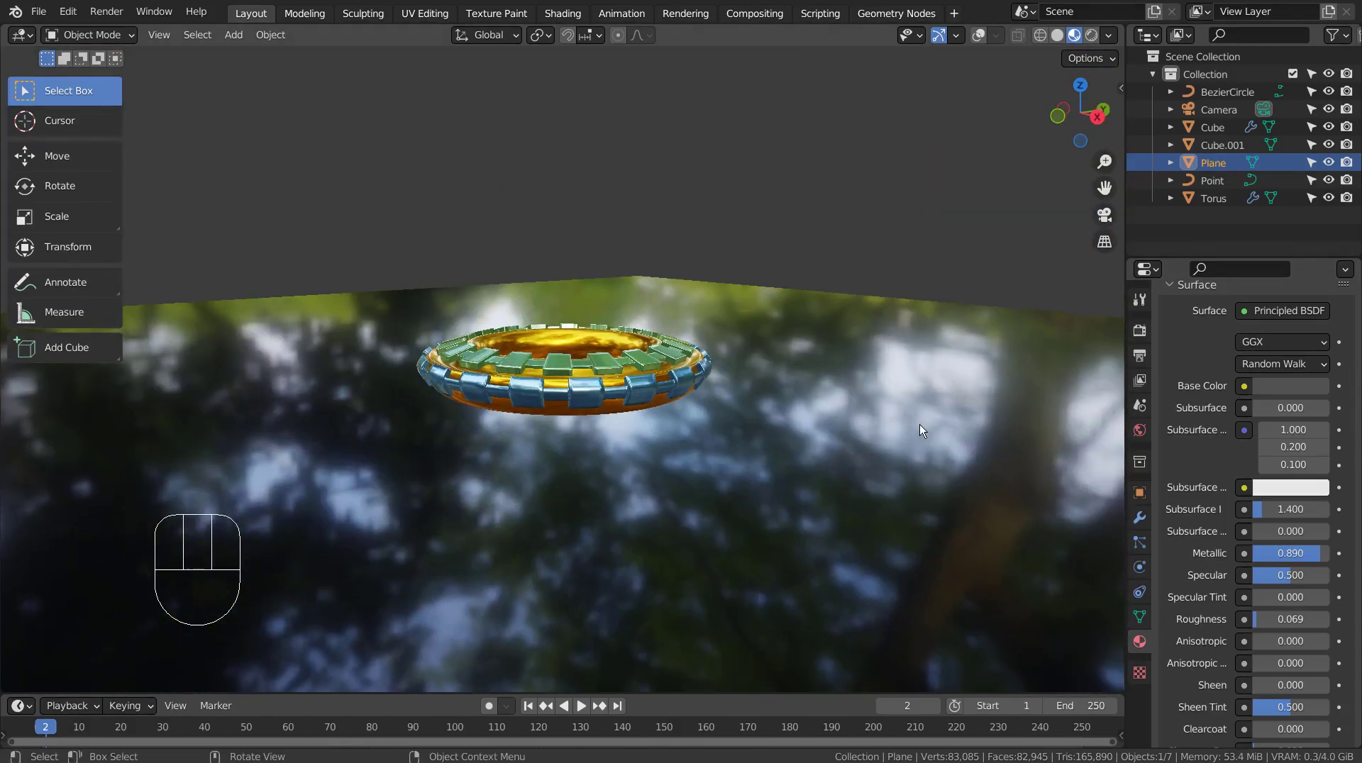
- Hide the backdrop Plane, then zoom and orbit in closer around the torus
{"action": "key", "text": "h"}
{"action": "scroll", "coordinate": [848, 423], "scroll_direction": "up", "scroll_amount": 5}
{"action": "mouse_move", "coordinate": [829, 424]}
{"action": "middle_mouse_down"}
{"action": "mouse_move", "coordinate": [913, 490]}
{"action": "mouse_move", "coordinate": [902, 478]}
{"action": "mouse_move", "coordinate": [1076, 476]}
{"action": "mouse_move", "coordinate": [31, 482]}
{"action": "mouse_move", "coordinate": [497, 567]}
{"action": "mouse_move", "coordinate": [780, 581]}
{"action": "mouse_move", "coordinate": [1045, 495]}
{"action": "middle_mouse_up"}
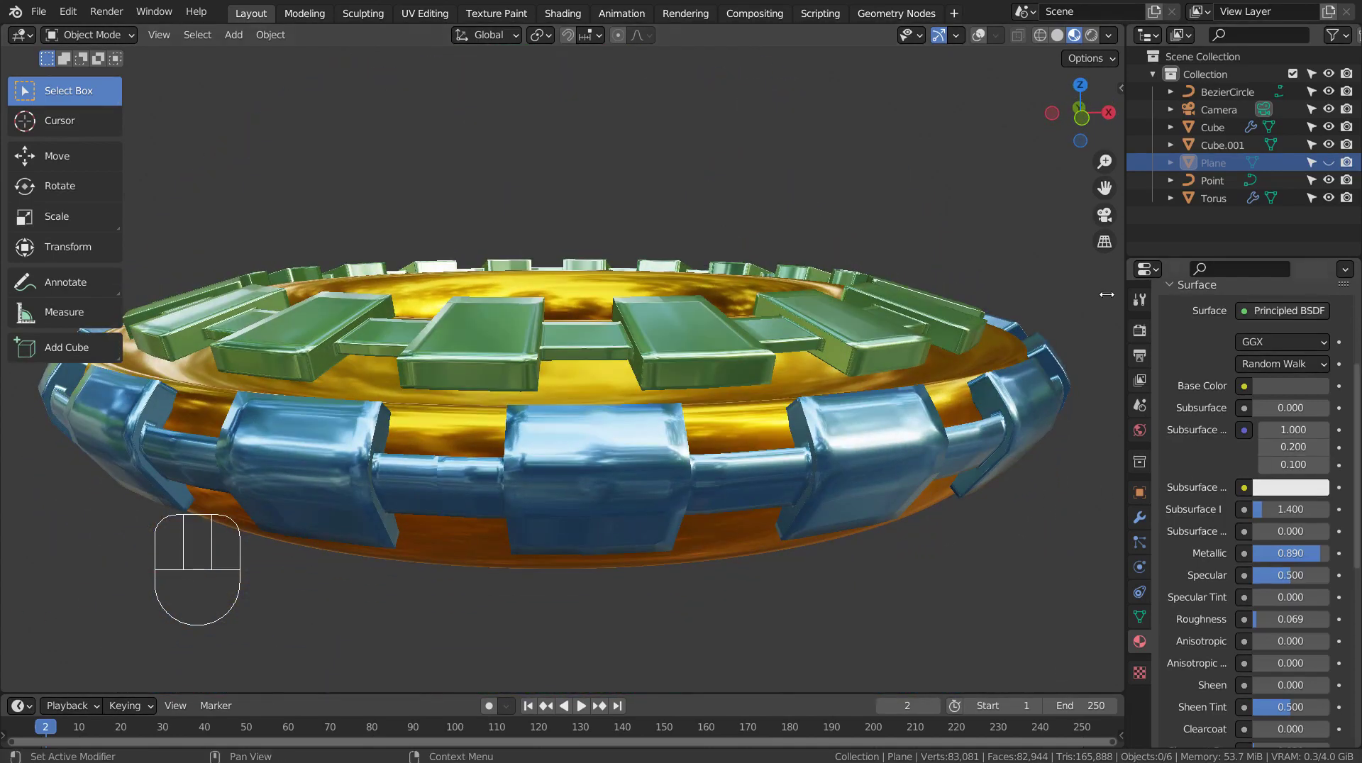
- Hide the torus and the green box ring, leaving only the blue ring visible
{"action": "left_click", "coordinate": [679, 355]}
{"action": "left_click", "coordinate": [609, 373]}
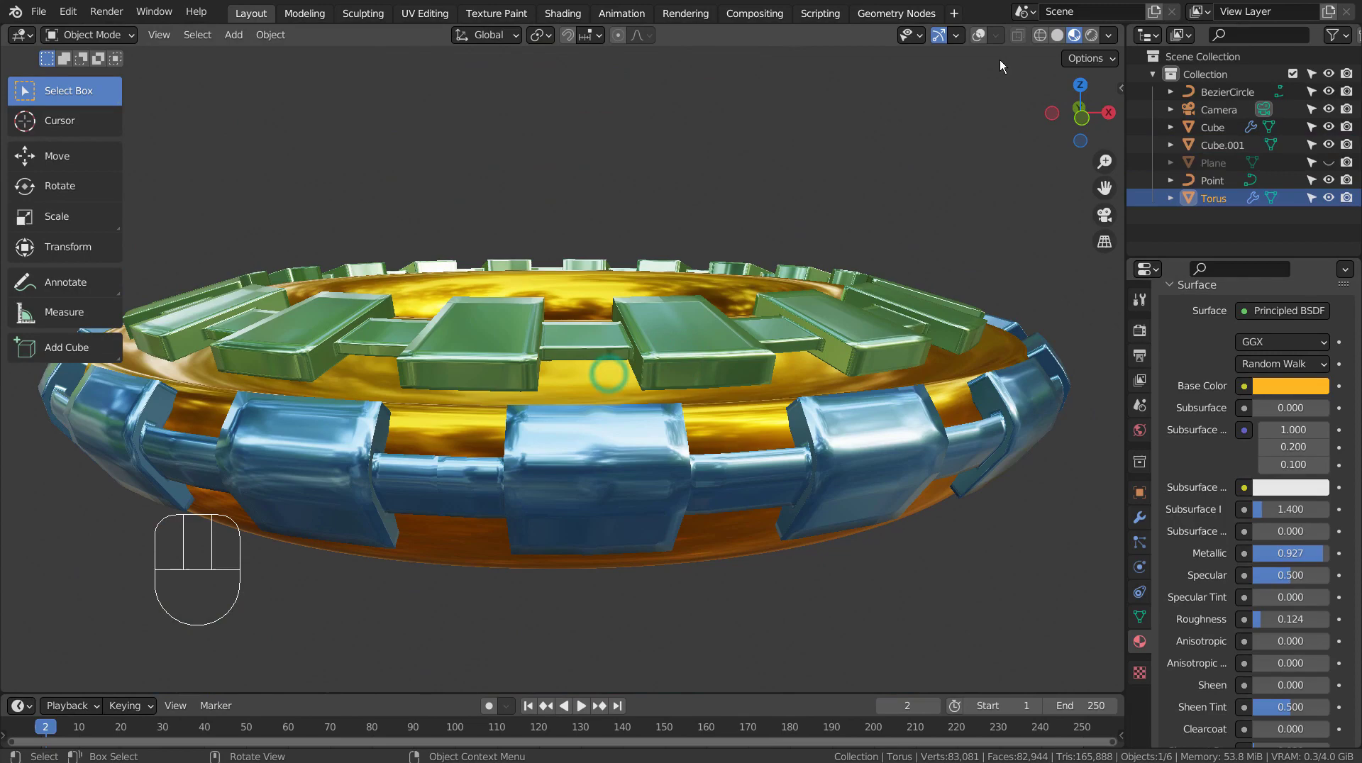
{"action": "left_click", "coordinate": [977, 36]}
{"action": "key", "text": "h"}
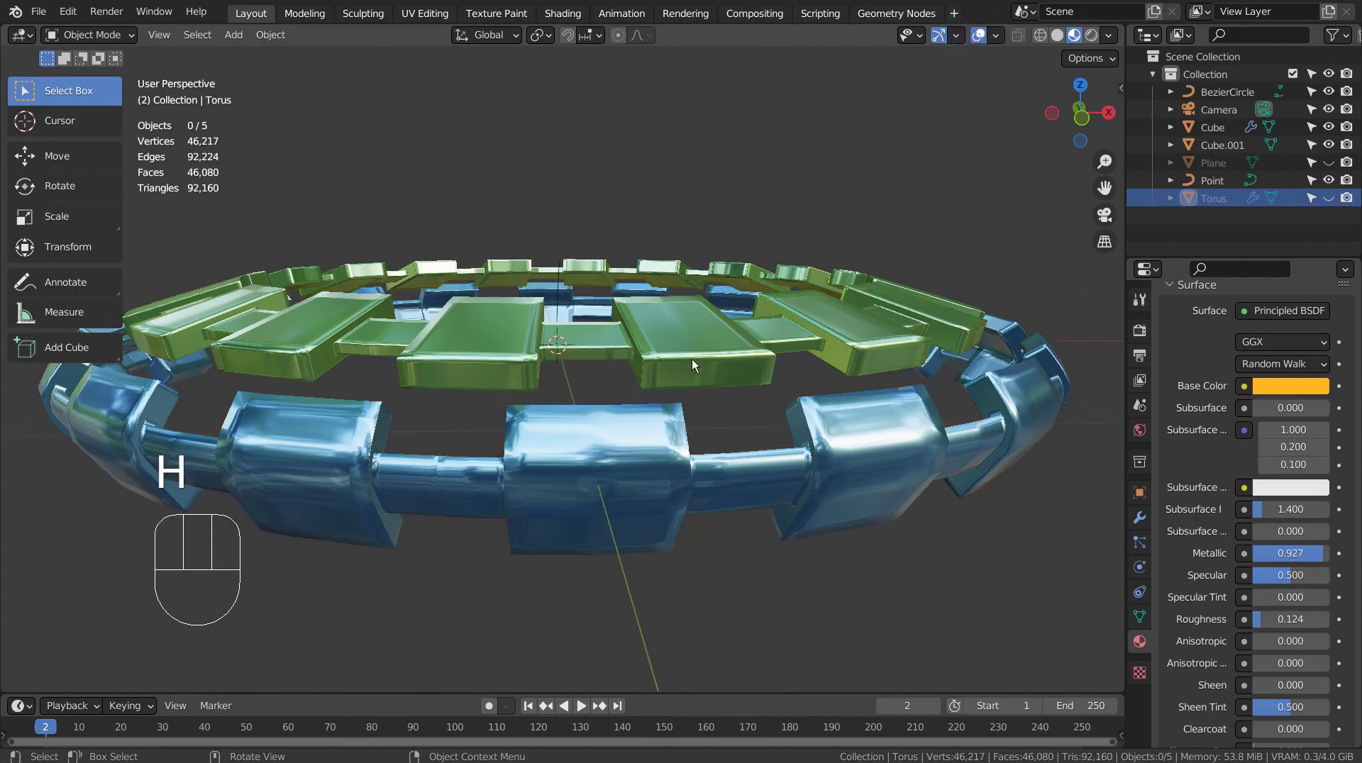
{"action": "left_click", "coordinate": [709, 349]}
{"action": "key", "text": "h"}
{"action": "mouse_move", "coordinate": [734, 457]}
{"action": "middle_mouse_down"}
{"action": "mouse_move", "coordinate": [758, 489]}
{"action": "mouse_move", "coordinate": [1017, 506]}
{"action": "middle_mouse_up"}
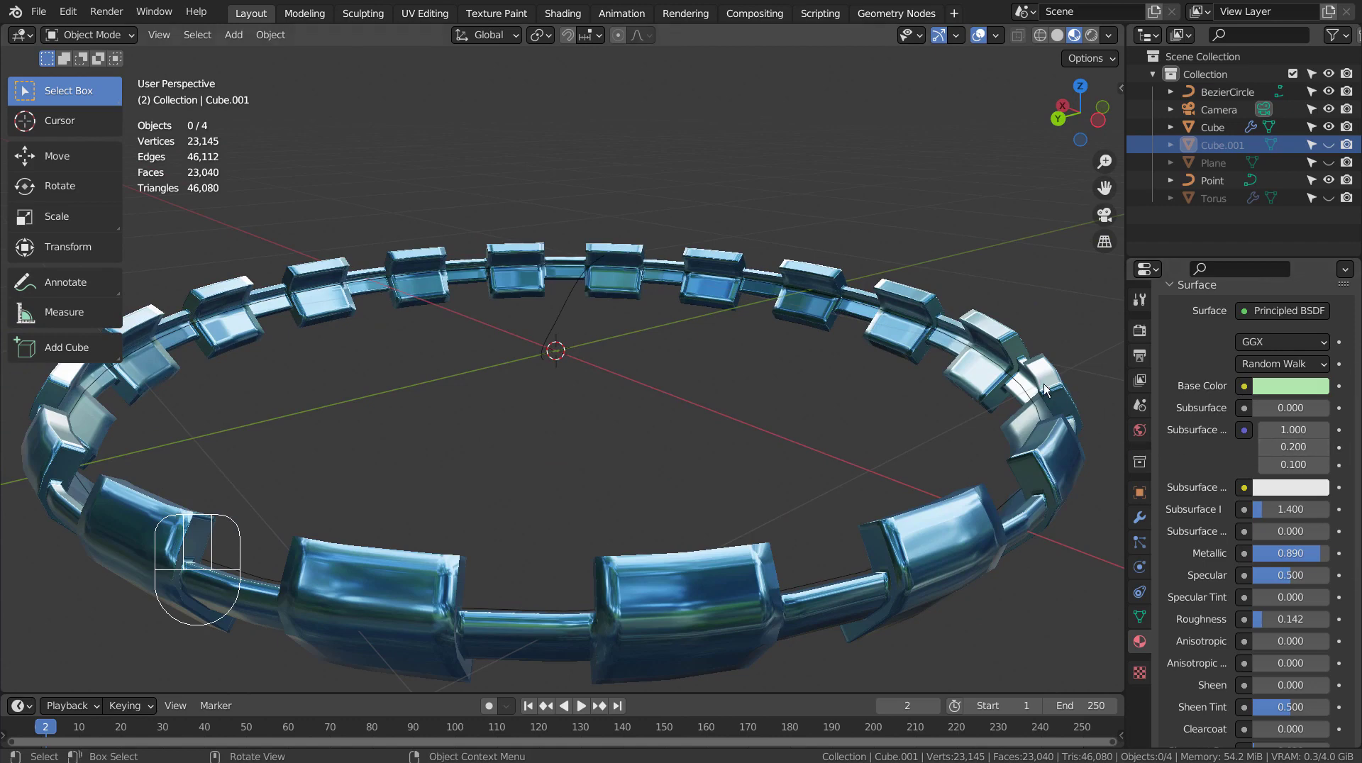
- Disable viewport display of the blue ring's BezierCircle and Point Curve modifiers
{"action": "left_click", "coordinate": [1044, 389]}
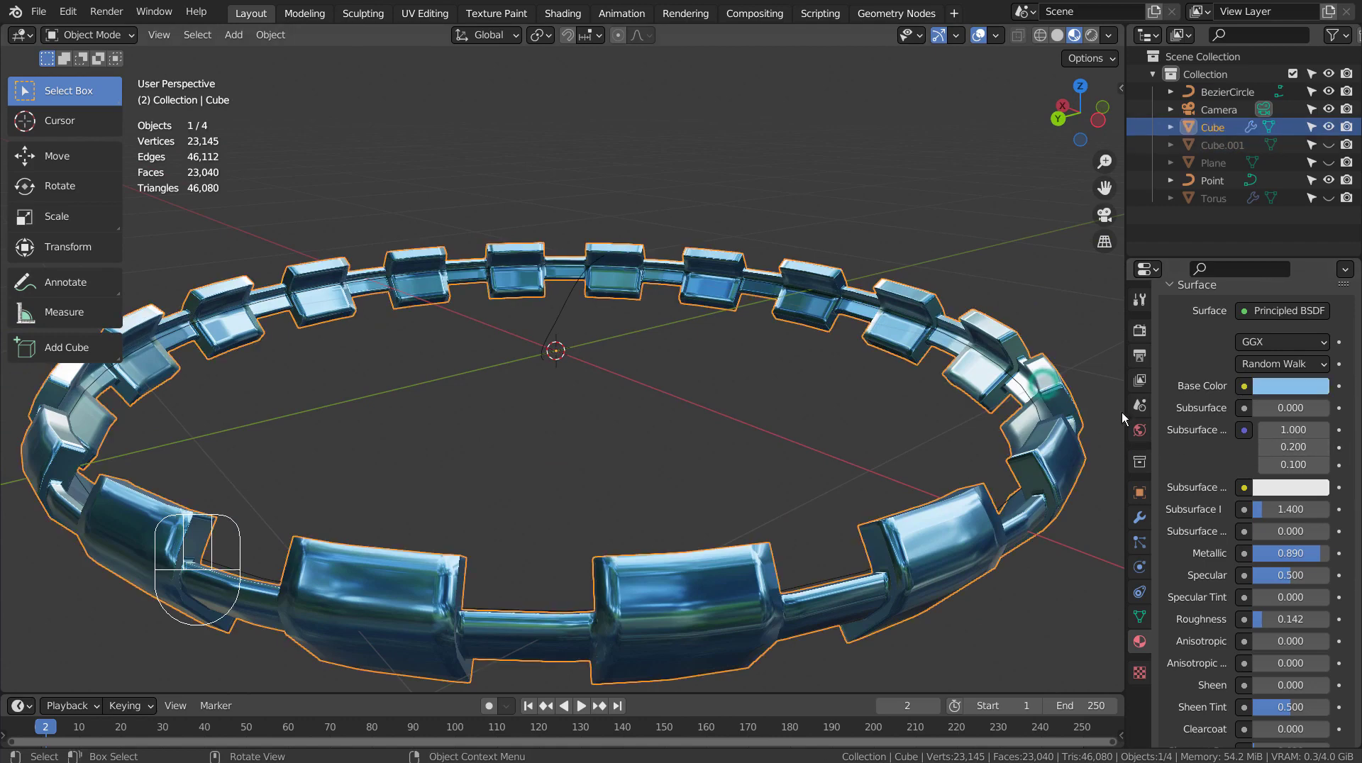
{"action": "left_click", "coordinate": [1139, 518]}
{"action": "scroll", "coordinate": [1295, 442], "scroll_direction": "up", "scroll_amount": 2}
{"action": "scroll", "coordinate": [1295, 441], "scroll_direction": "down", "scroll_amount": 2}
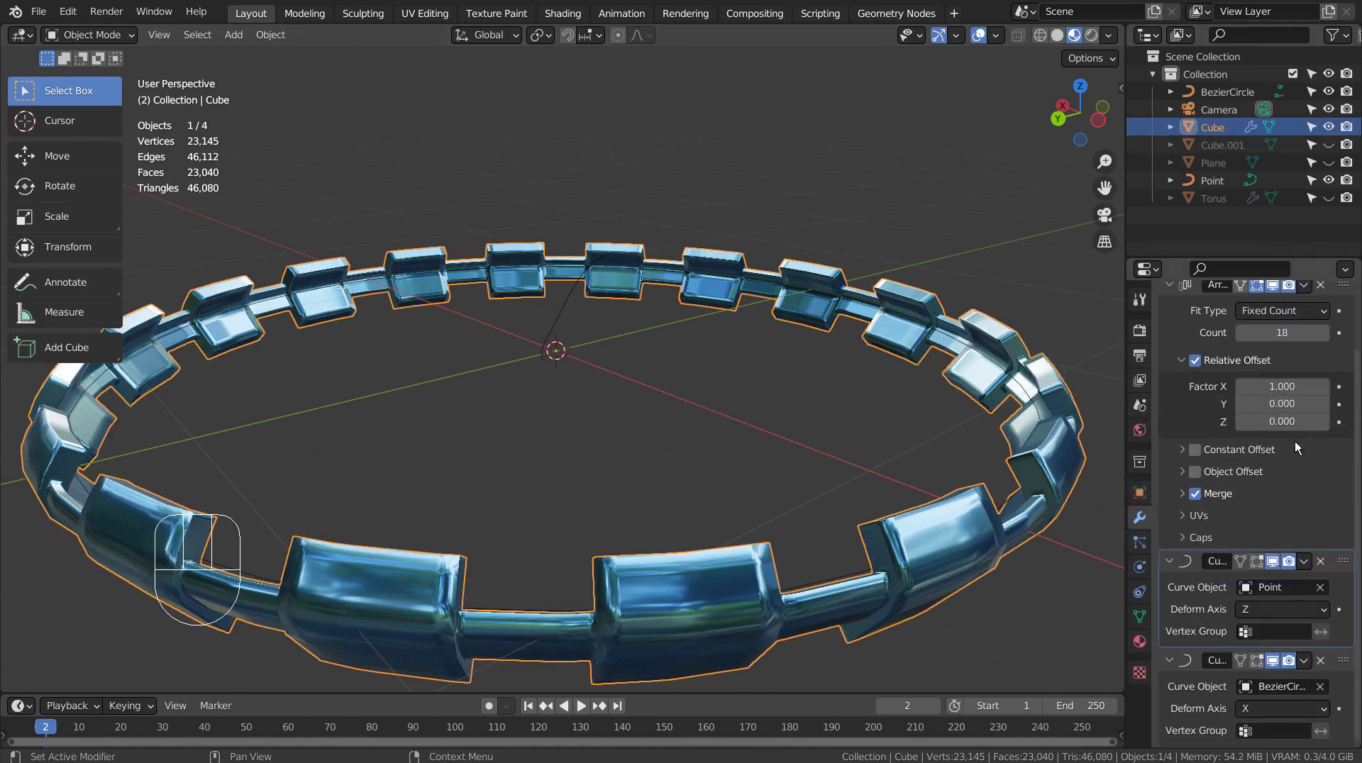
{"action": "left_click", "coordinate": [1274, 662]}
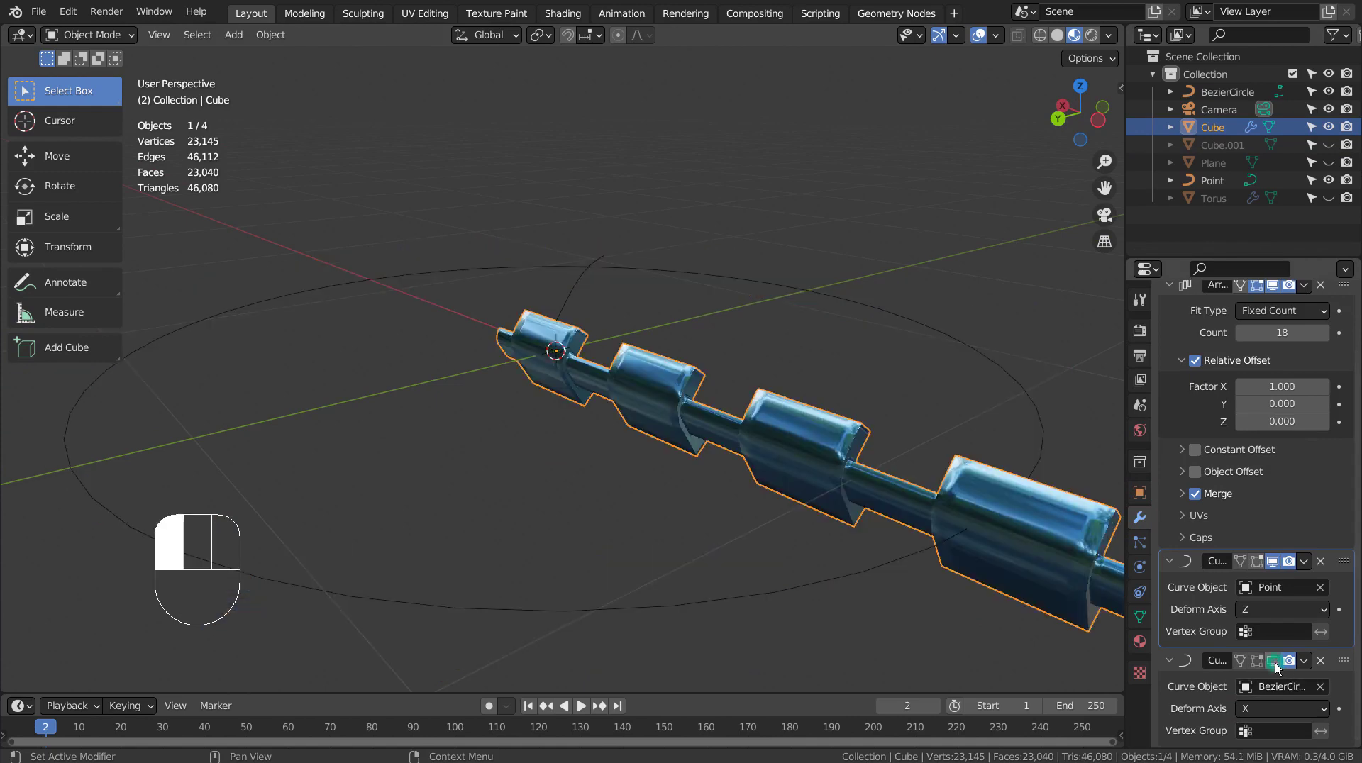
{"action": "left_click", "coordinate": [1271, 561]}
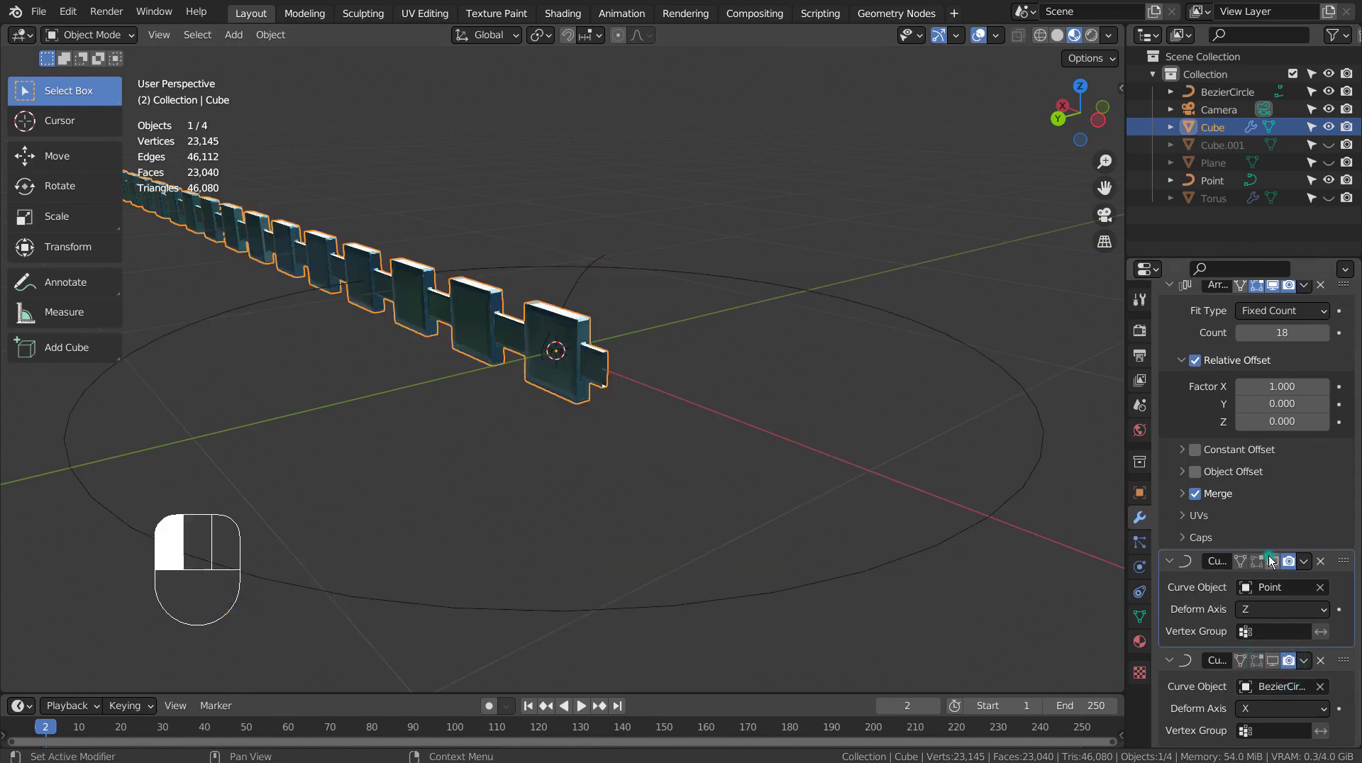
{"action": "mouse_move", "coordinate": [844, 505]}
{"action": "middle_mouse_down"}
{"action": "mouse_move", "coordinate": [633, 501]}
{"action": "mouse_move", "coordinate": [521, 457]}
{"action": "middle_mouse_up"}
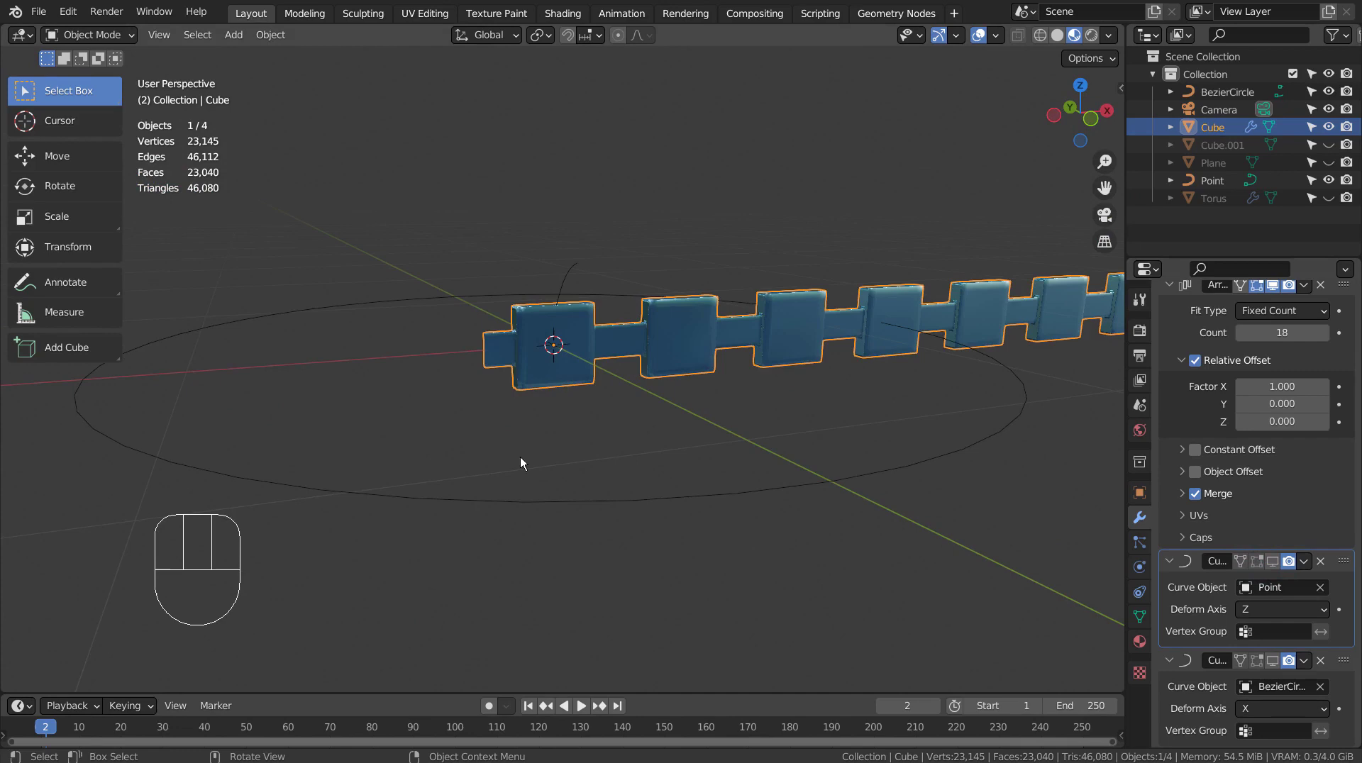
{"action": "mouse_move", "coordinate": [846, 514]}
{"action": "middle_mouse_down"}
{"action": "mouse_move", "coordinate": [678, 503]}
{"action": "mouse_move", "coordinate": [614, 521]}
{"action": "mouse_move", "coordinate": [620, 537]}
{"action": "mouse_move", "coordinate": [805, 518]}
{"action": "mouse_move", "coordinate": [1040, 529]}
{"action": "mouse_move", "coordinate": [32, 530]}
{"action": "mouse_move", "coordinate": [129, 449]}
{"action": "middle_mouse_up"}
- Turn off the Array modifier's viewport display, leaving a single box segment
{"action": "scroll", "coordinate": [1332, 397], "scroll_direction": "up", "scroll_amount": 3}
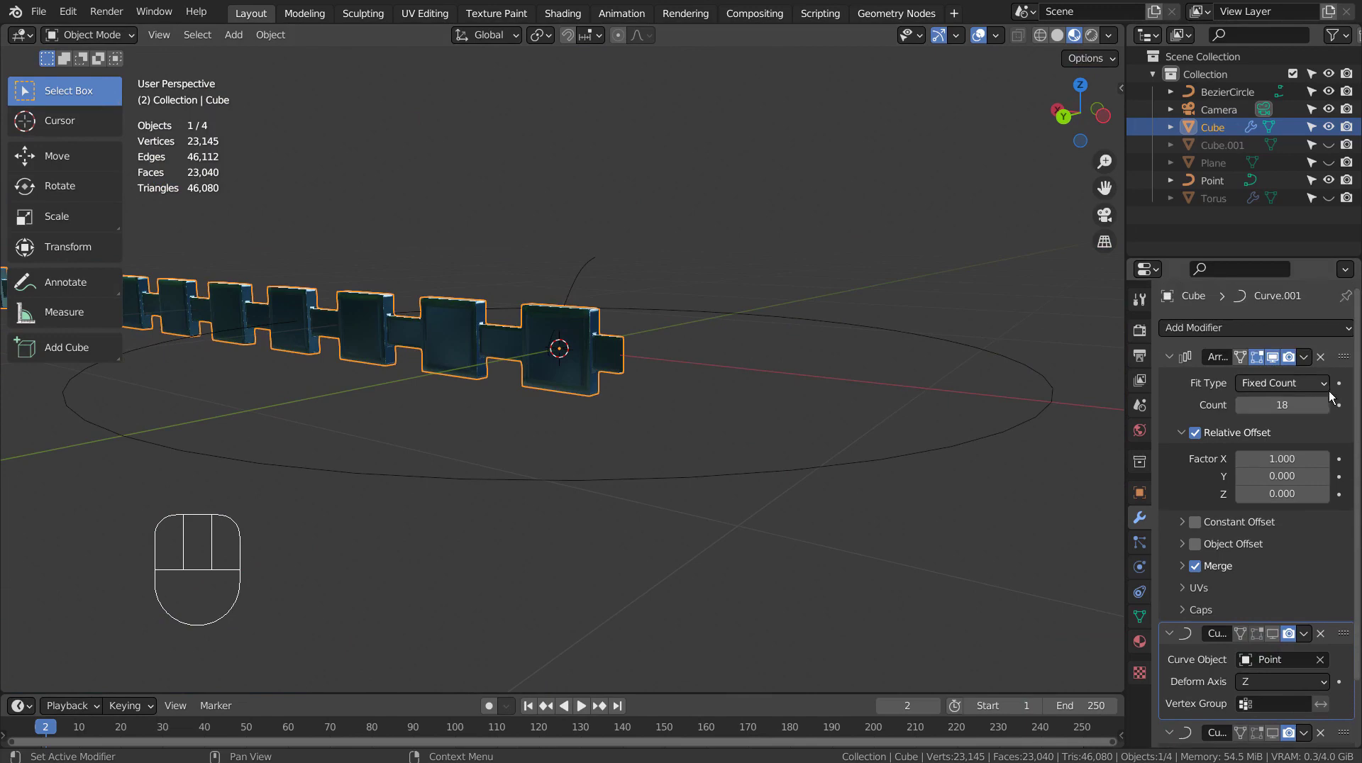
{"action": "left_click", "coordinate": [1272, 358]}
{"action": "middle_click_drag", "start_coordinate": [886, 382], "coordinate": [607, 395]}
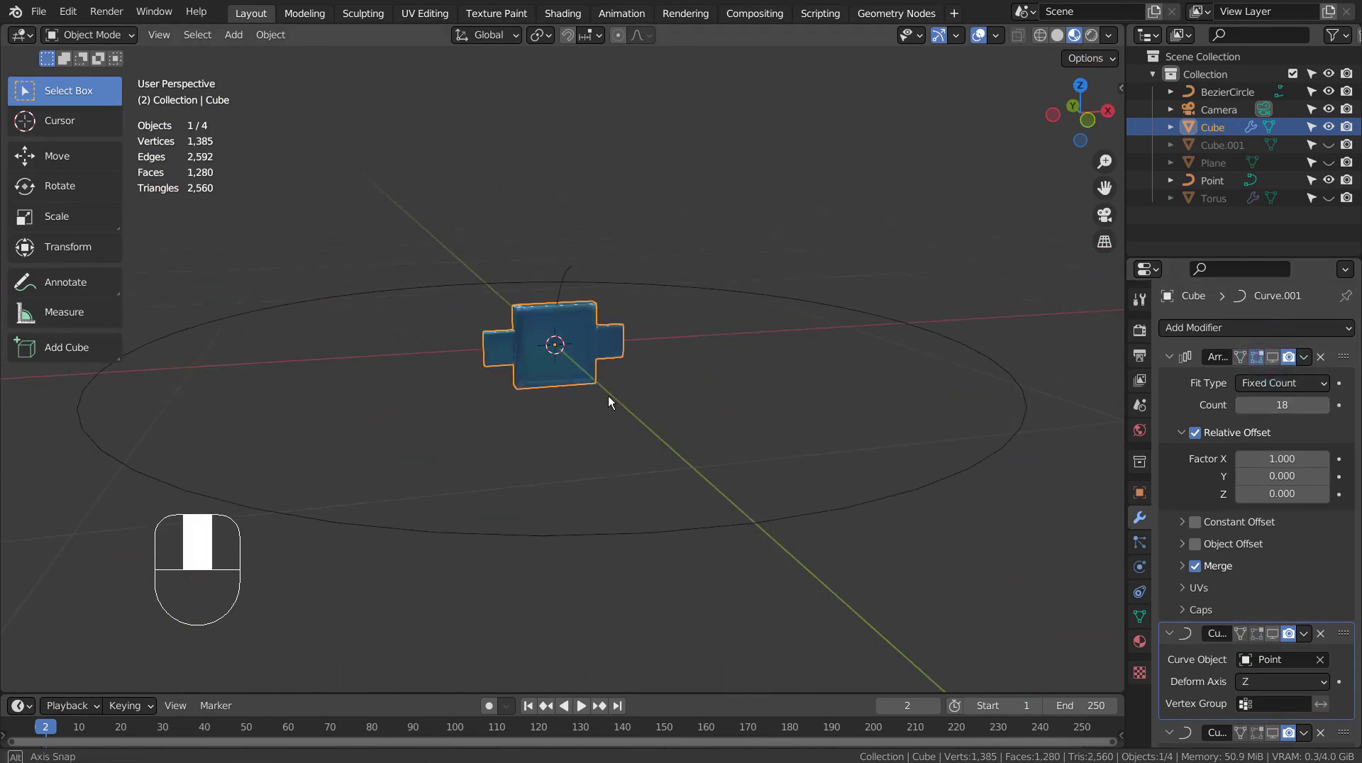
- Frame the segment in front view and switch to Solid shading
{"action": "key", "text": "KP_1"}
{"action": "scroll", "coordinate": [607, 396], "scroll_direction": "up", "scroll_amount": 1}
{"action": "scroll", "coordinate": [607, 396], "scroll_direction": "up", "scroll_amount": 6}
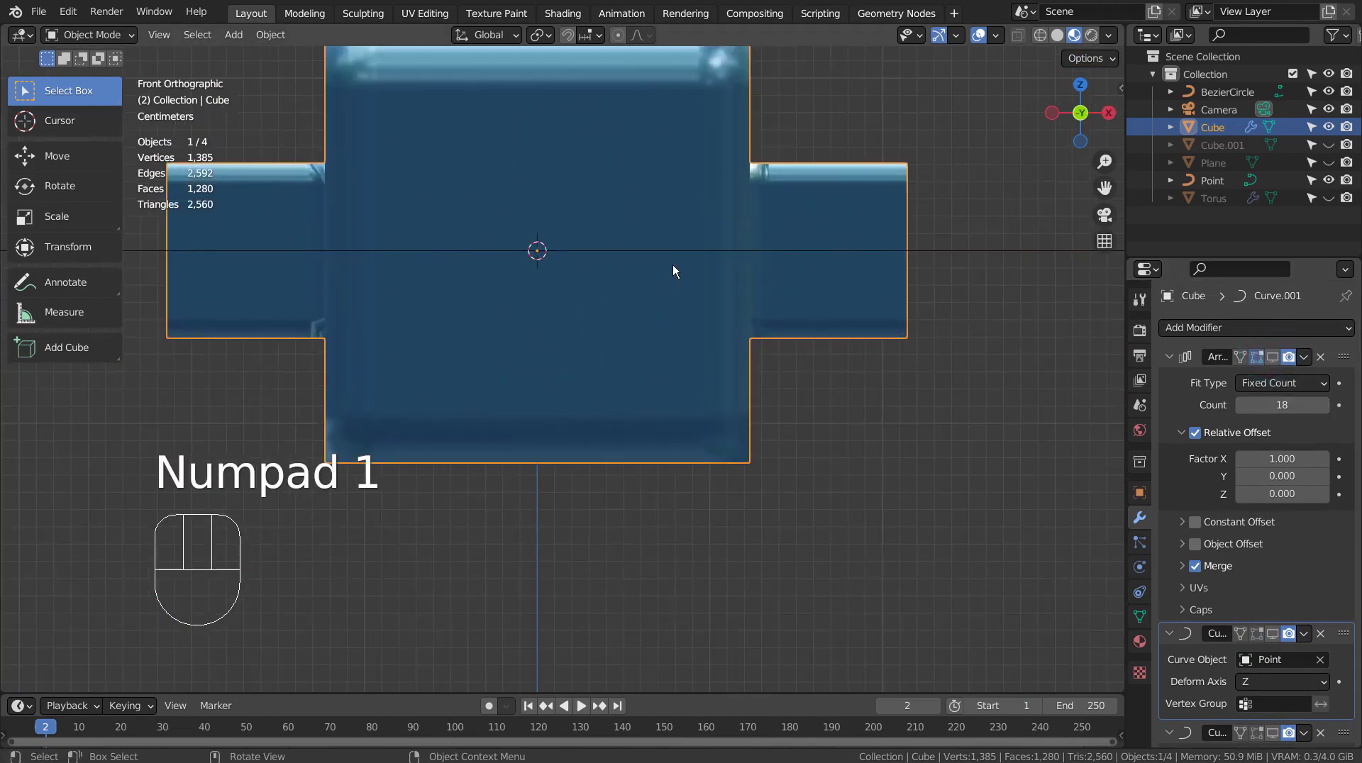
{"action": "mouse_move", "coordinate": [672, 266]}
{"action": "middle_mouse_down", "text": "shift"}
{"action": "mouse_move", "coordinate": [707, 321]}
{"action": "mouse_move", "coordinate": [716, 436]}
{"action": "middle_mouse_up", "text": "shift"}
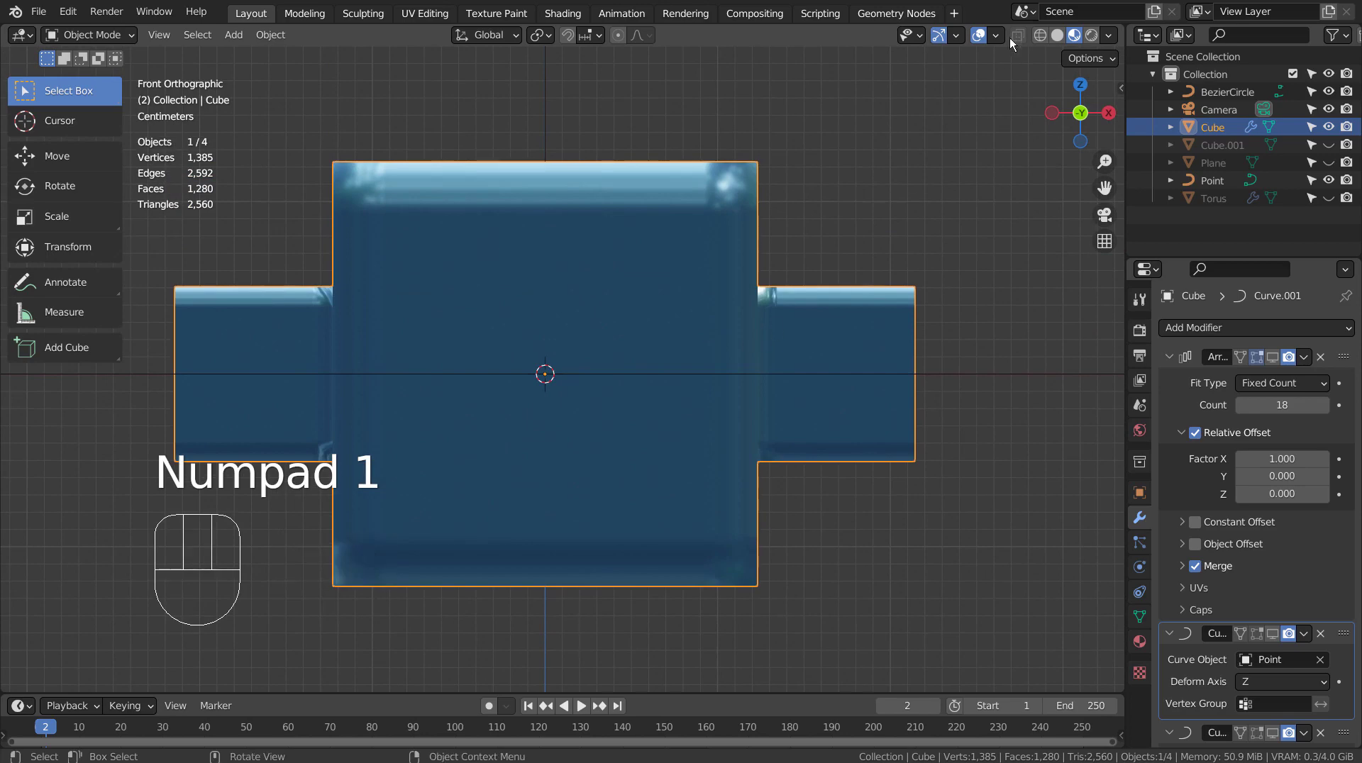
{"action": "left_click", "coordinate": [1056, 35]}
{"action": "mouse_move", "coordinate": [852, 327]}
{"action": "middle_mouse_down"}
{"action": "mouse_move", "coordinate": [803, 381]}
{"action": "mouse_move", "coordinate": [700, 407]}
{"action": "mouse_move", "coordinate": [450, 415]}
{"action": "mouse_move", "coordinate": [455, 468]}
{"action": "mouse_move", "coordinate": [671, 406]}
{"action": "mouse_move", "coordinate": [907, 399]}
{"action": "mouse_move", "coordinate": [809, 492]}
{"action": "mouse_move", "coordinate": [701, 372]}
{"action": "middle_mouse_up"}
- Hide the box segment and add a new cube, entering Edit Mode
{"action": "key", "text": "h"}
{"action": "key", "text": "shift+a"}
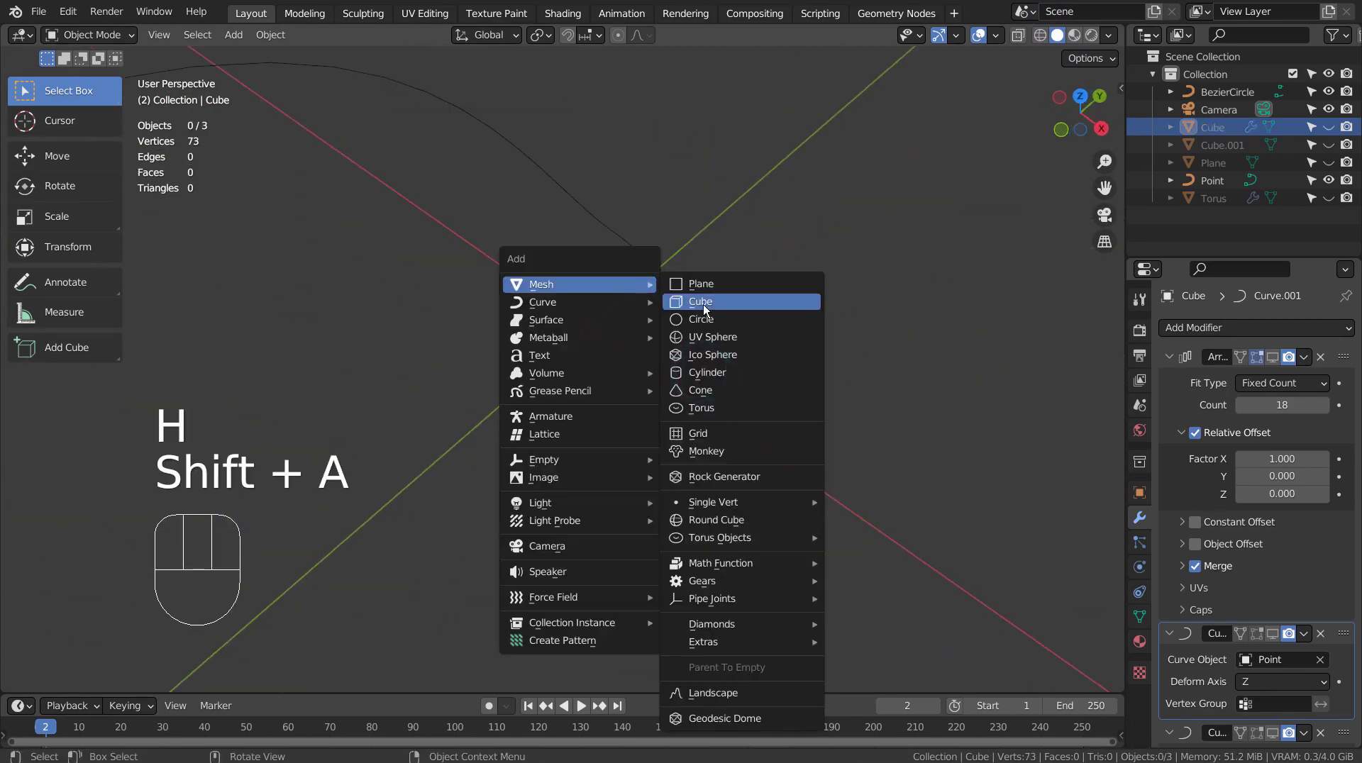
{"action": "left_click", "coordinate": [704, 304]}
{"action": "scroll", "coordinate": [705, 380], "scroll_direction": "down", "scroll_amount": 3}
{"action": "scroll", "coordinate": [717, 398], "scroll_direction": "down", "scroll_amount": 4}
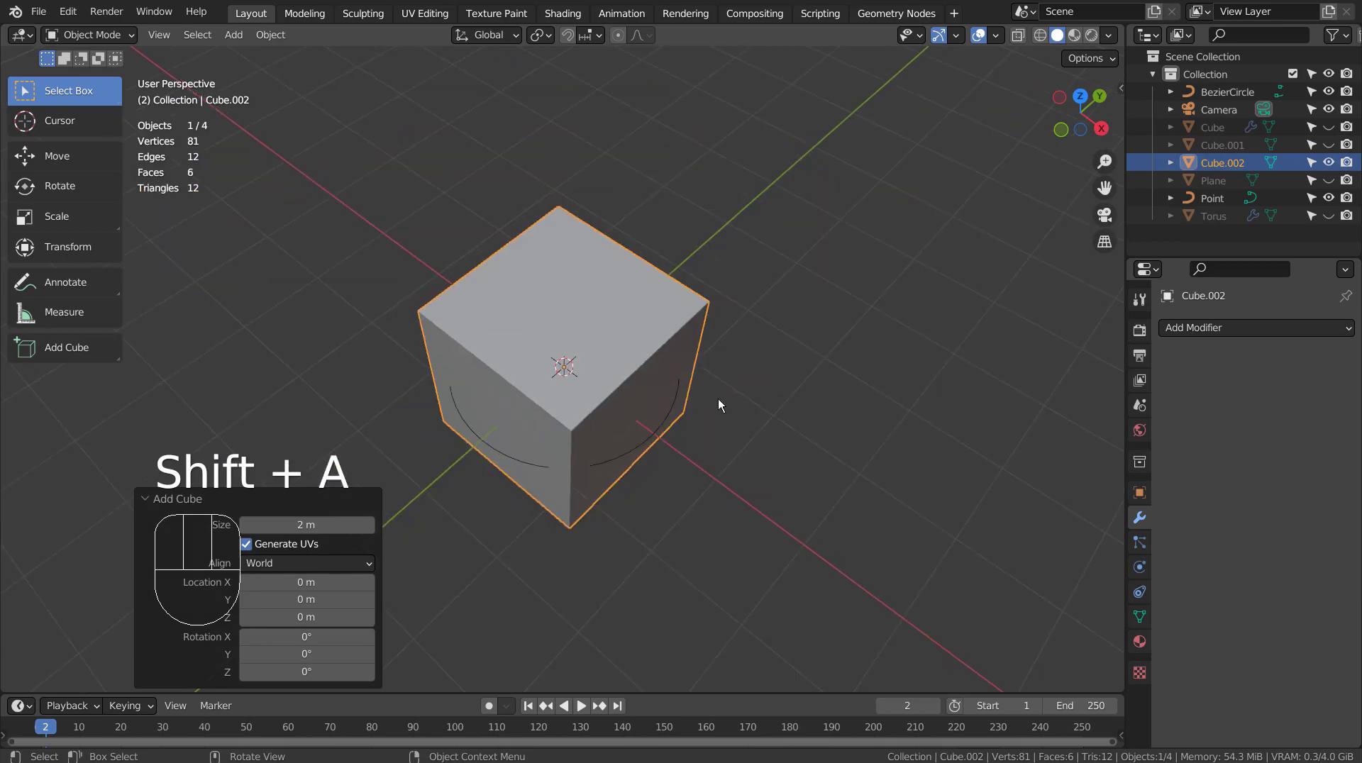
{"action": "key", "text": "Tab"}
- Add centred two-cut loop cuts to the cube, vertically and horizontally
{"action": "key", "text": "ctrl+r"}
{"action": "scroll", "coordinate": [632, 381], "scroll_direction": "up", "scroll_amount": 1}
{"action": "left_click", "coordinate": [632, 382]}
{"action": "right_click", "coordinate": [632, 381]}
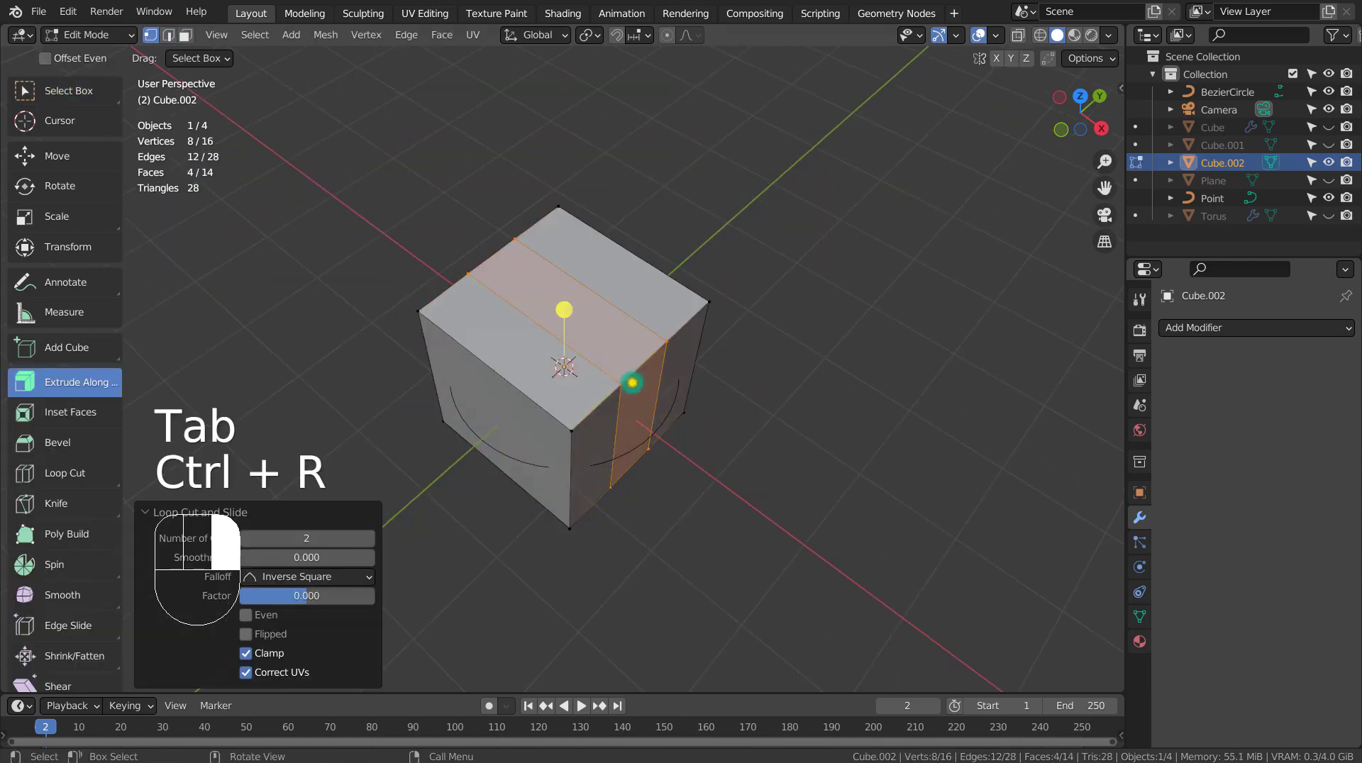
{"action": "mouse_move", "coordinate": [814, 498]}
{"action": "middle_mouse_down"}
{"action": "mouse_move", "coordinate": [781, 457]}
{"action": "mouse_move", "coordinate": [700, 411]}
{"action": "middle_mouse_up"}
{"action": "key", "text": "ctrl+r"}
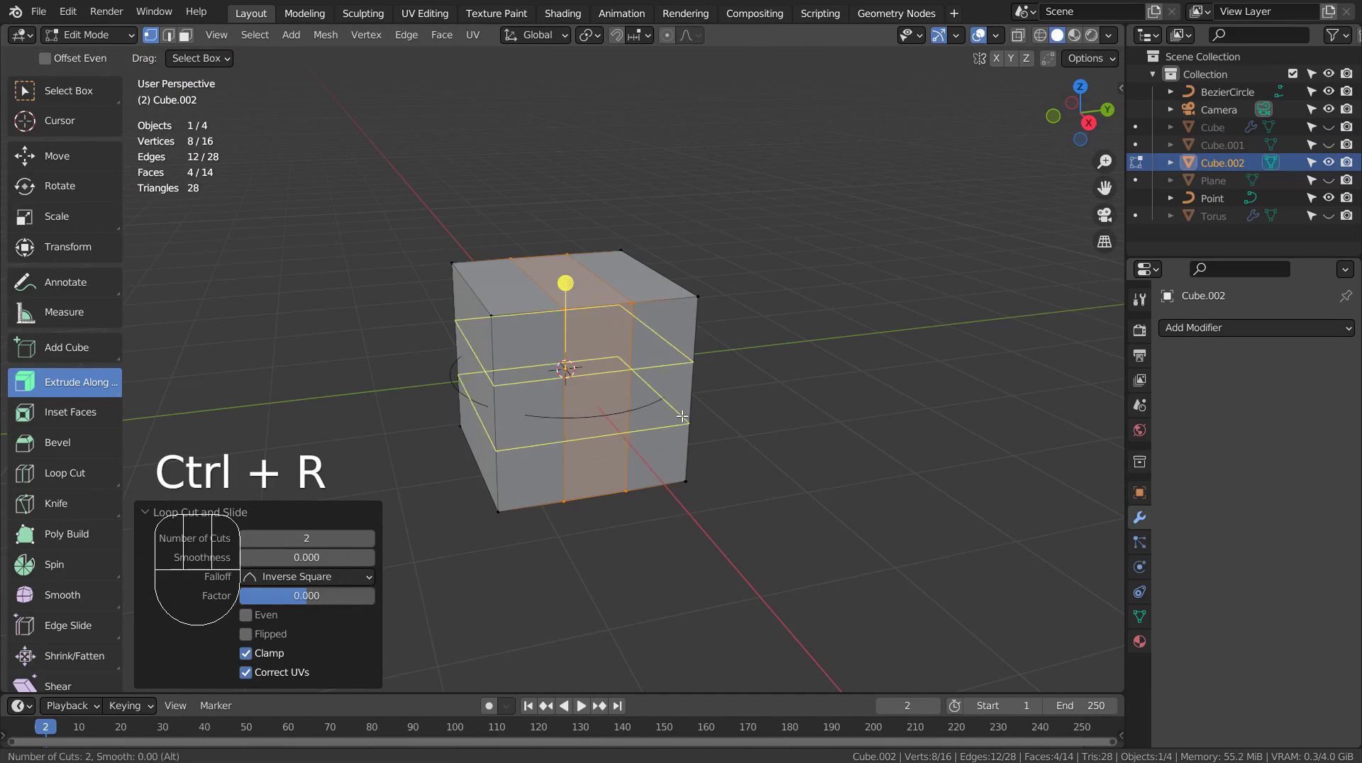
{"action": "left_click", "coordinate": [681, 416]}
{"action": "right_click", "coordinate": [681, 416]}
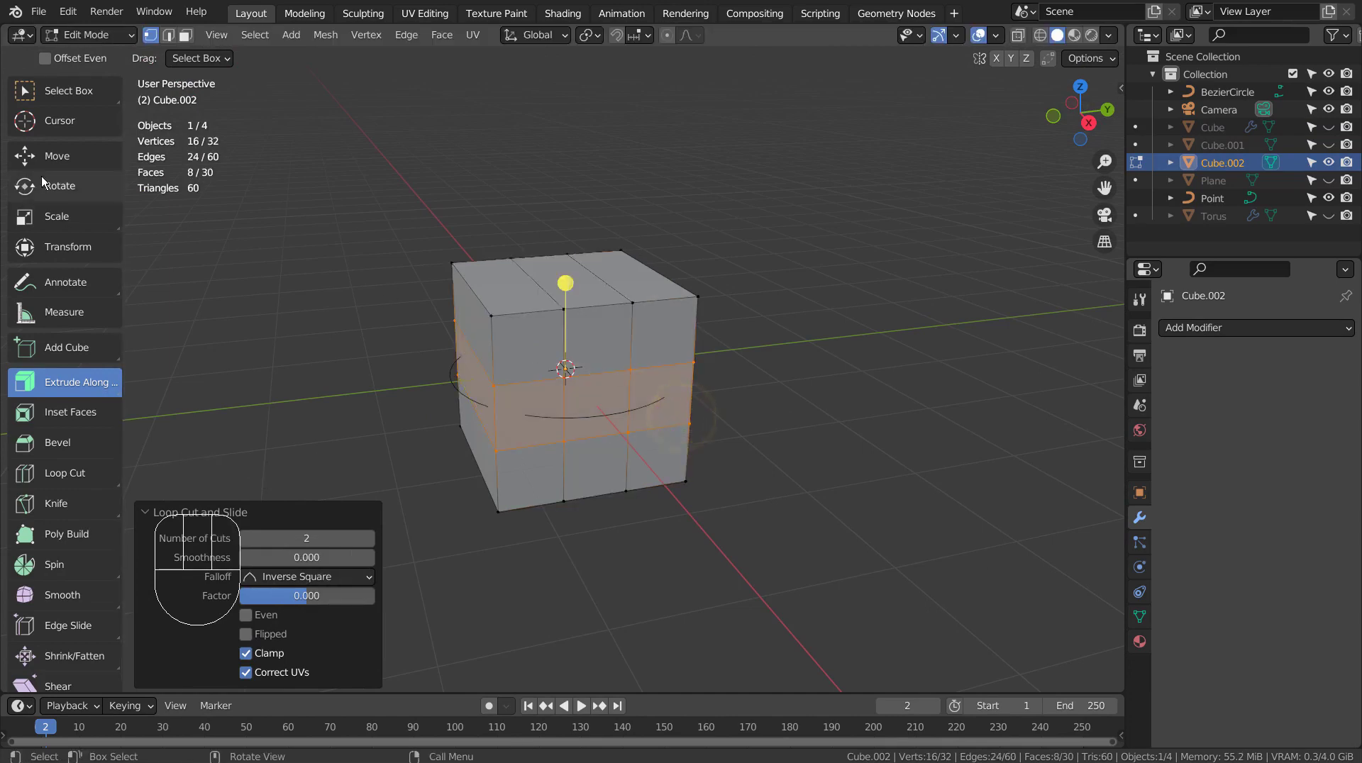
- Stretch the middle band taller, then scale the cube on Y into a thin slab
{"action": "left_click", "coordinate": [59, 214]}
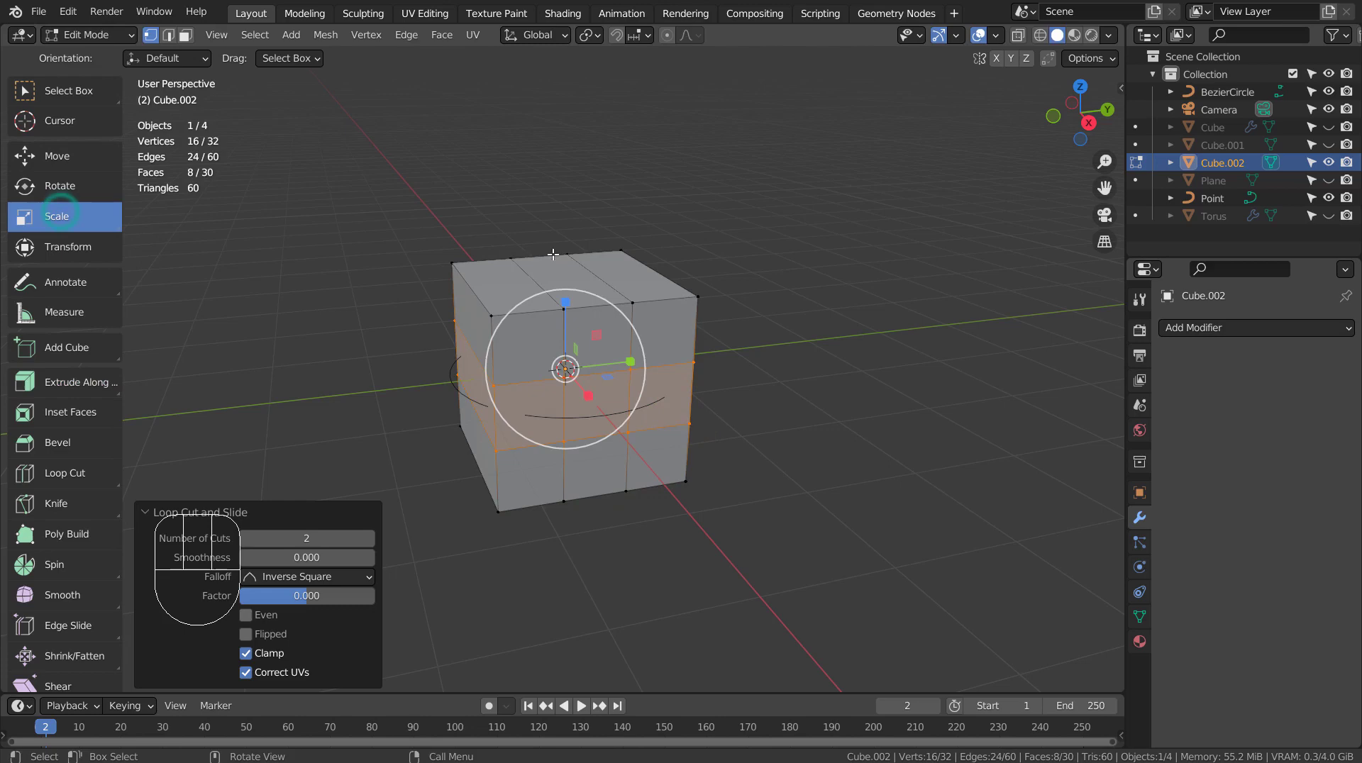
{"action": "left_click_drag", "start_coordinate": [570, 299], "coordinate": [565, 230]}
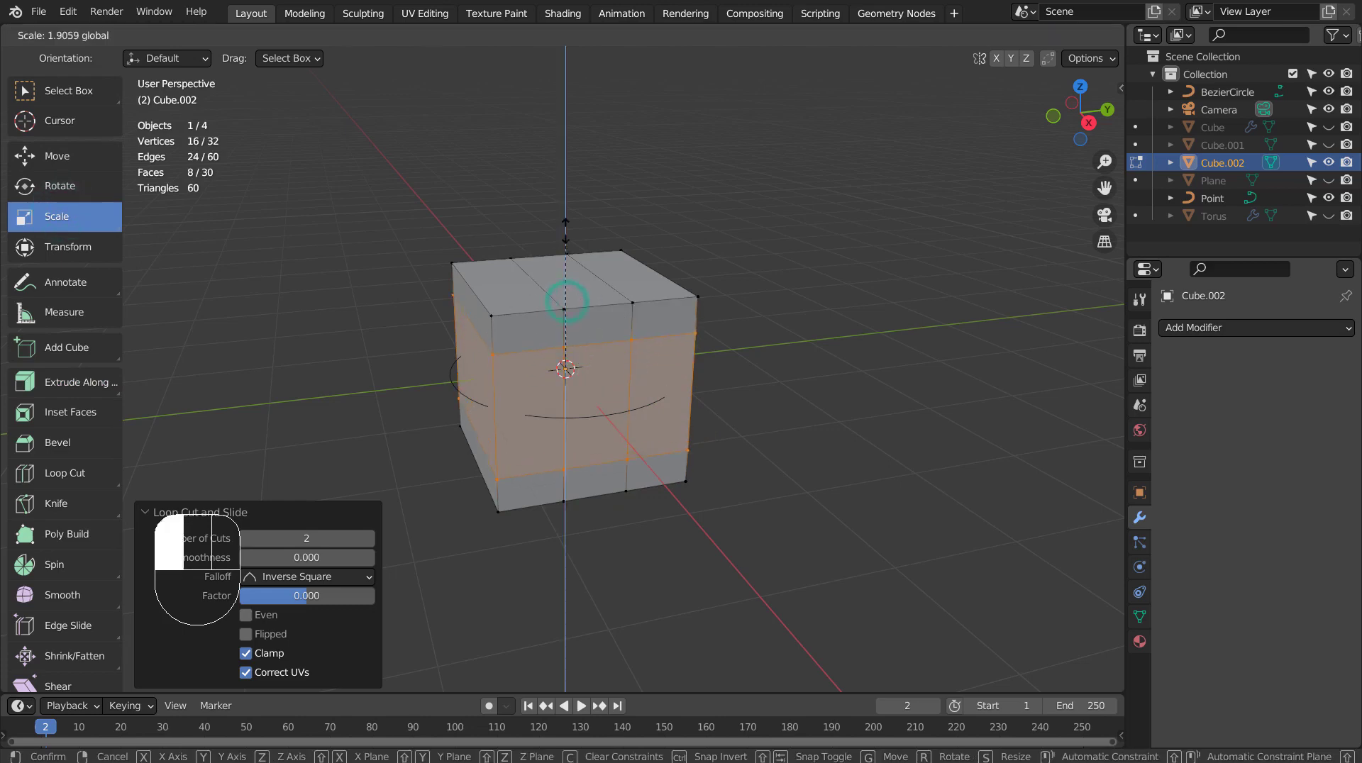
{"action": "key", "text": "Tab"}
{"action": "key", "text": "s"}
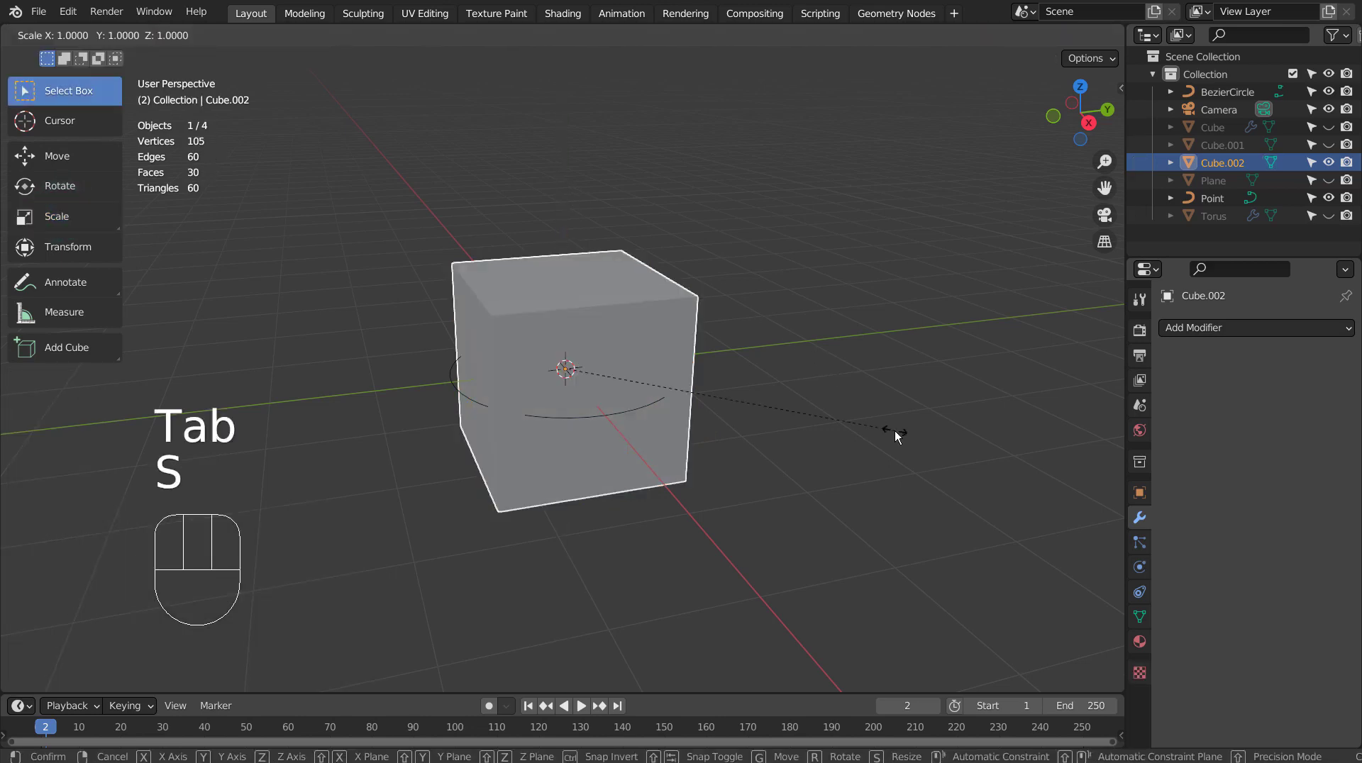
{"action": "key", "text": "y"}
{"action": "left_click", "coordinate": [641, 433]}
- In face select mode, select the slab's two side faces
{"action": "key", "text": "Tab"}
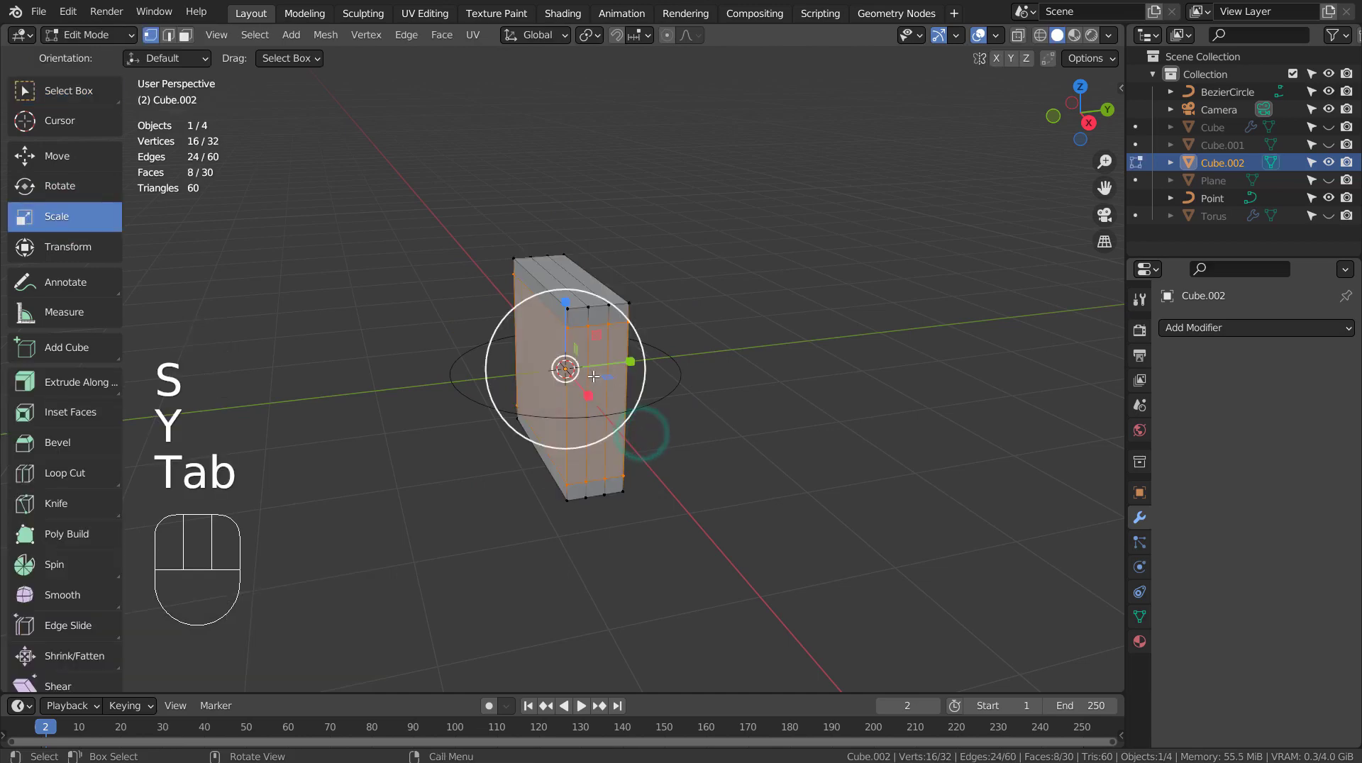
{"action": "key", "text": "3"}
{"action": "left_click", "coordinate": [593, 376]}
{"action": "middle_click_drag", "start_coordinate": [594, 376], "coordinate": [595, 393]}
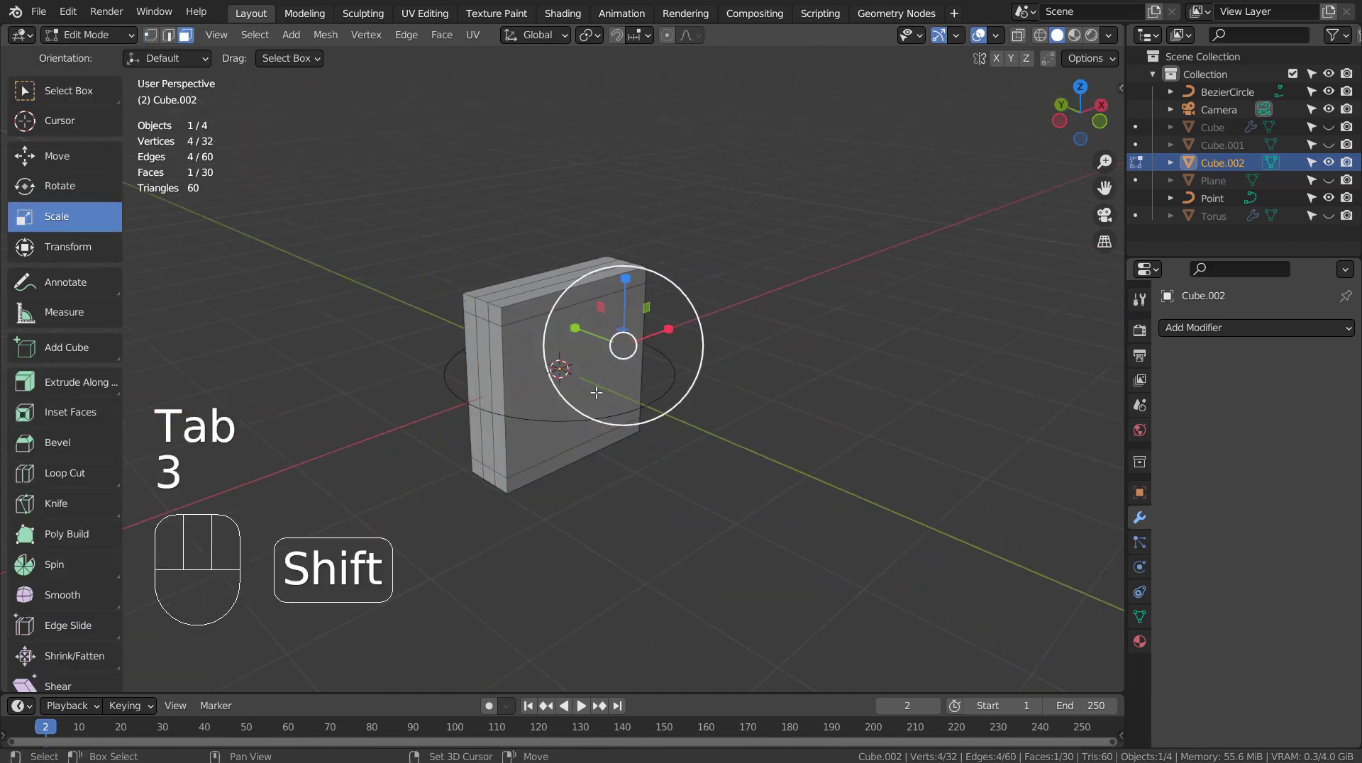
{"action": "left_click", "coordinate": [482, 358], "text": "shift"}
{"action": "middle_click_drag", "start_coordinate": [482, 358], "coordinate": [399, 444]}
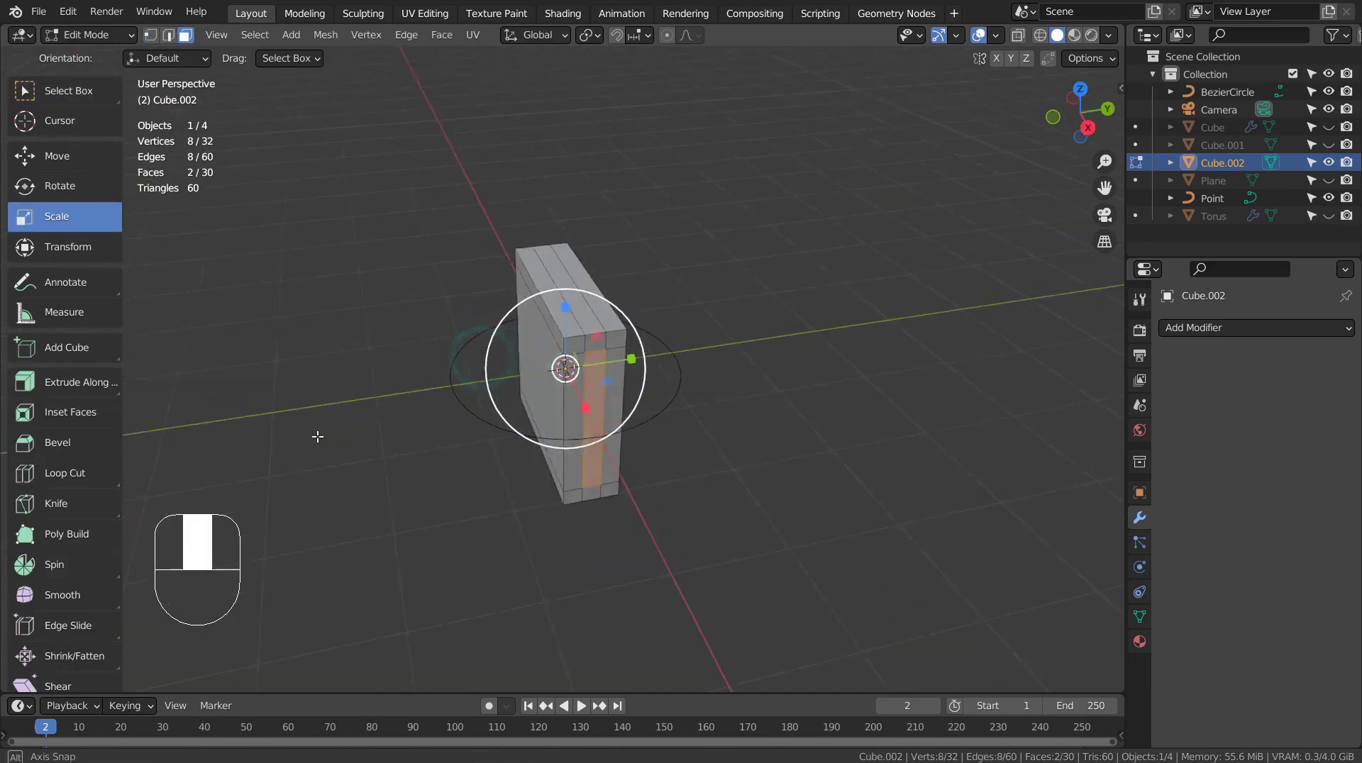
- Extrude the two selected faces outward along their normals
{"action": "left_click", "coordinate": [49, 382]}
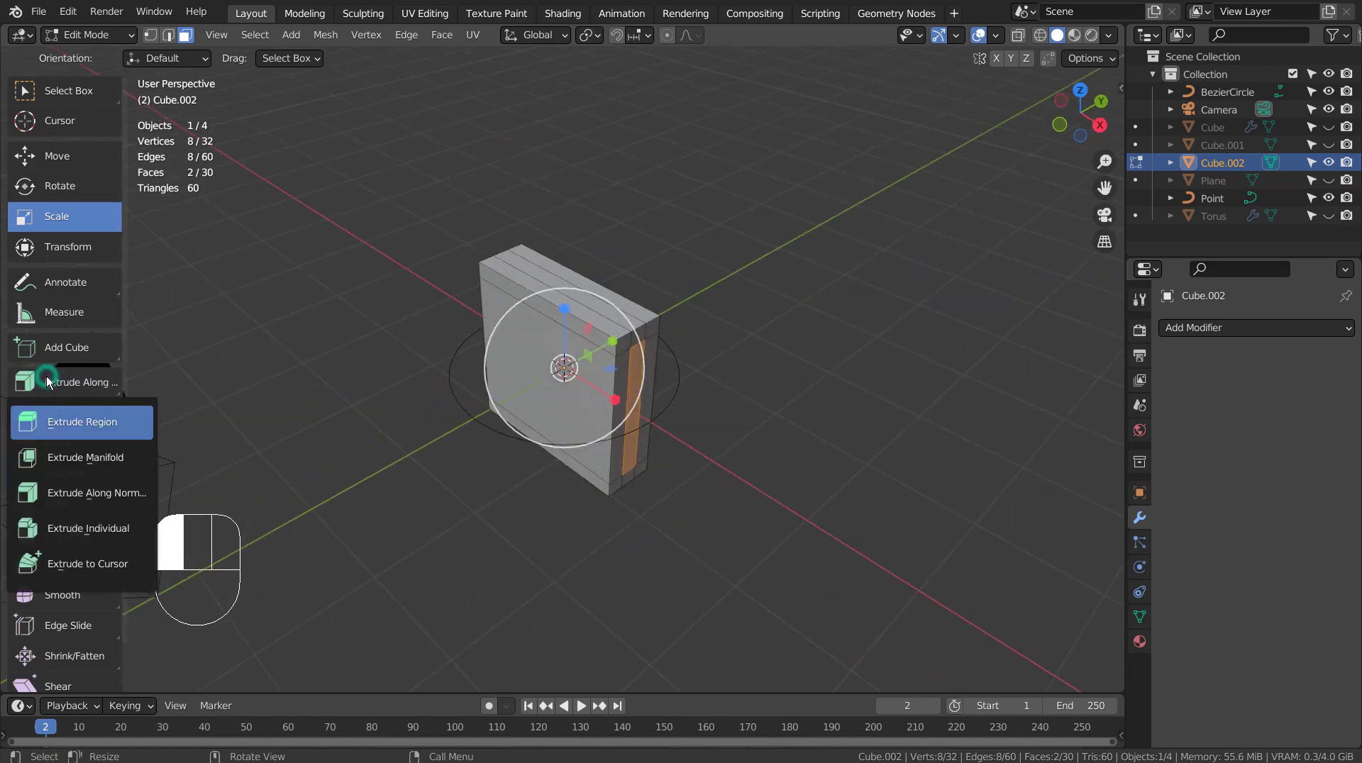
{"action": "left_click", "coordinate": [86, 492]}
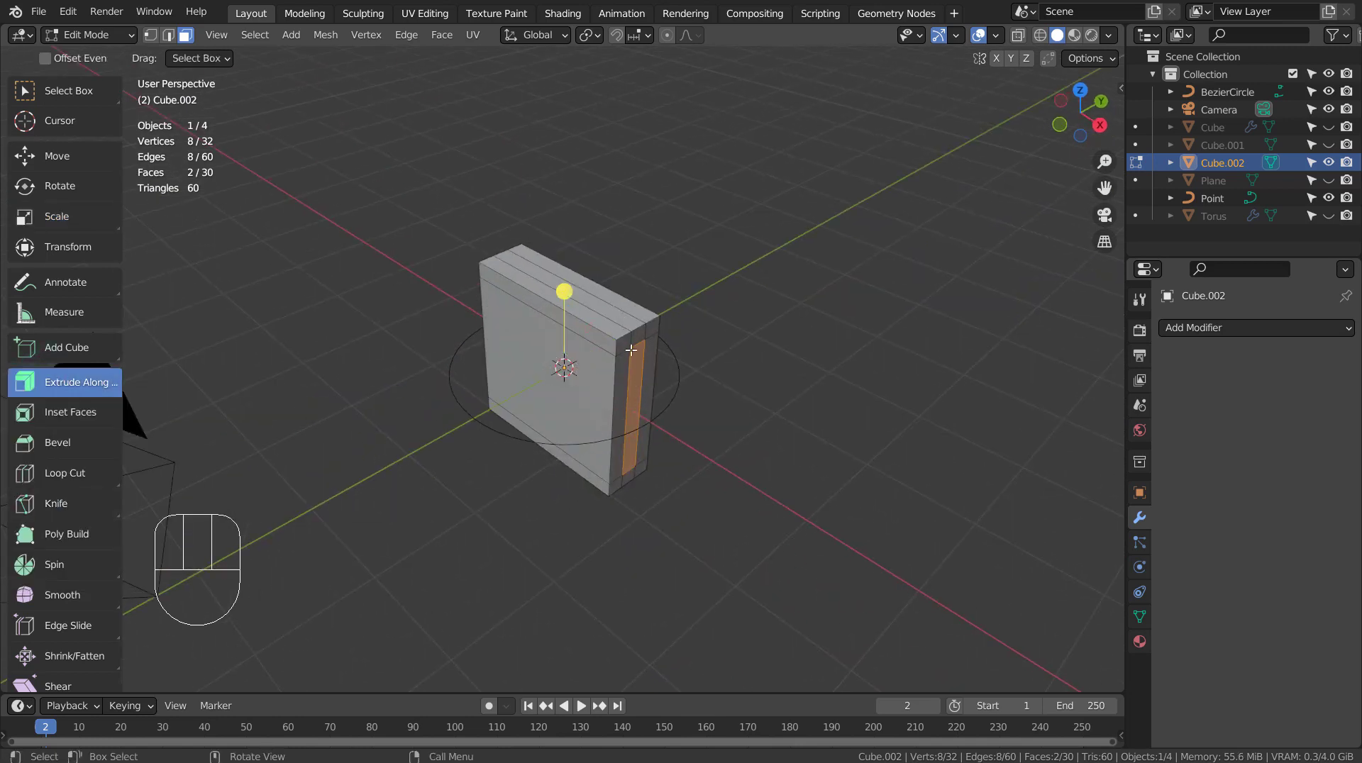
{"action": "left_click_drag", "start_coordinate": [567, 288], "coordinate": [602, 269]}
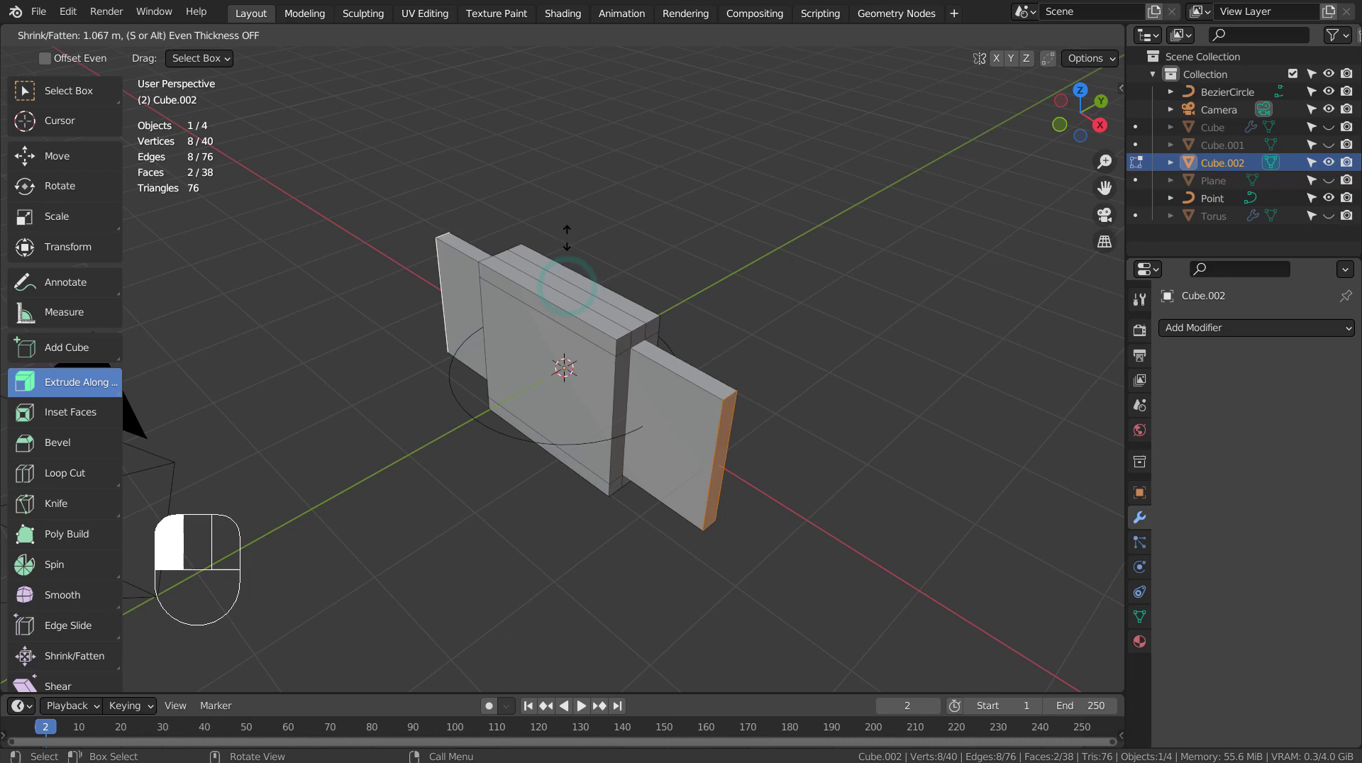
{"action": "middle_click_drag", "start_coordinate": [789, 514], "coordinate": [747, 481]}
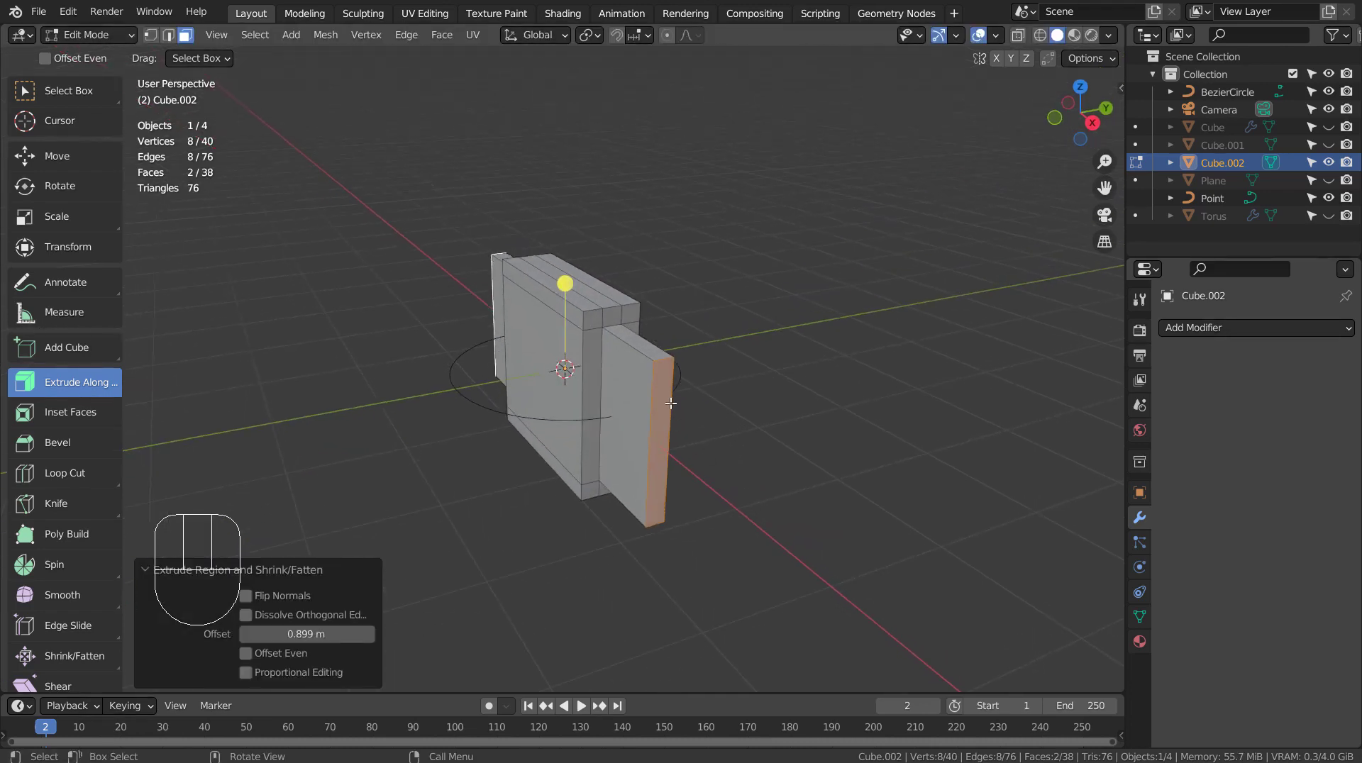
{"action": "mouse_move", "coordinate": [670, 425]}
{"action": "middle_mouse_down"}
{"action": "mouse_move", "coordinate": [815, 446]}
{"action": "mouse_move", "coordinate": [717, 416]}
{"action": "mouse_move", "coordinate": [693, 393]}
{"action": "middle_mouse_up"}
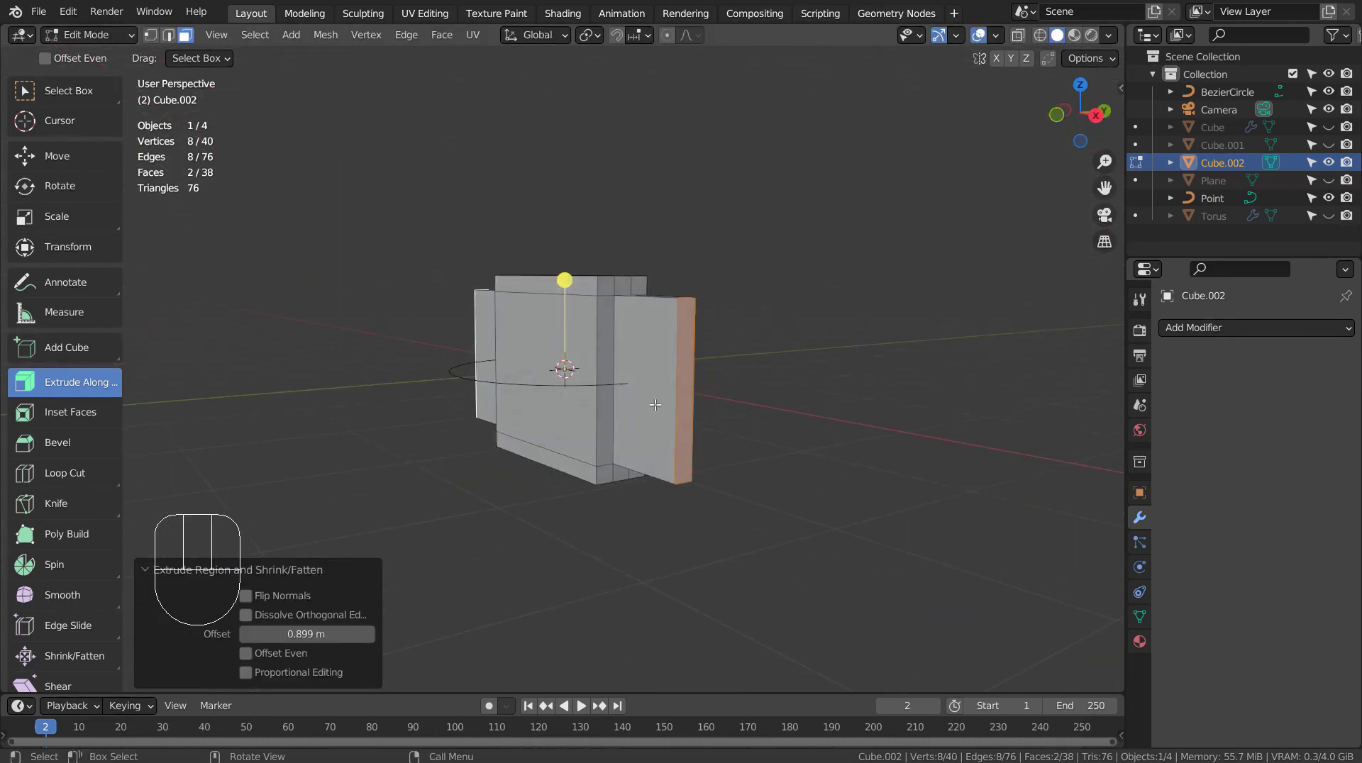
- Delete the selected end faces and return to Object Mode
{"action": "key", "text": "x"}
{"action": "left_click", "coordinate": [692, 429]}
{"action": "key", "text": "Tab"}
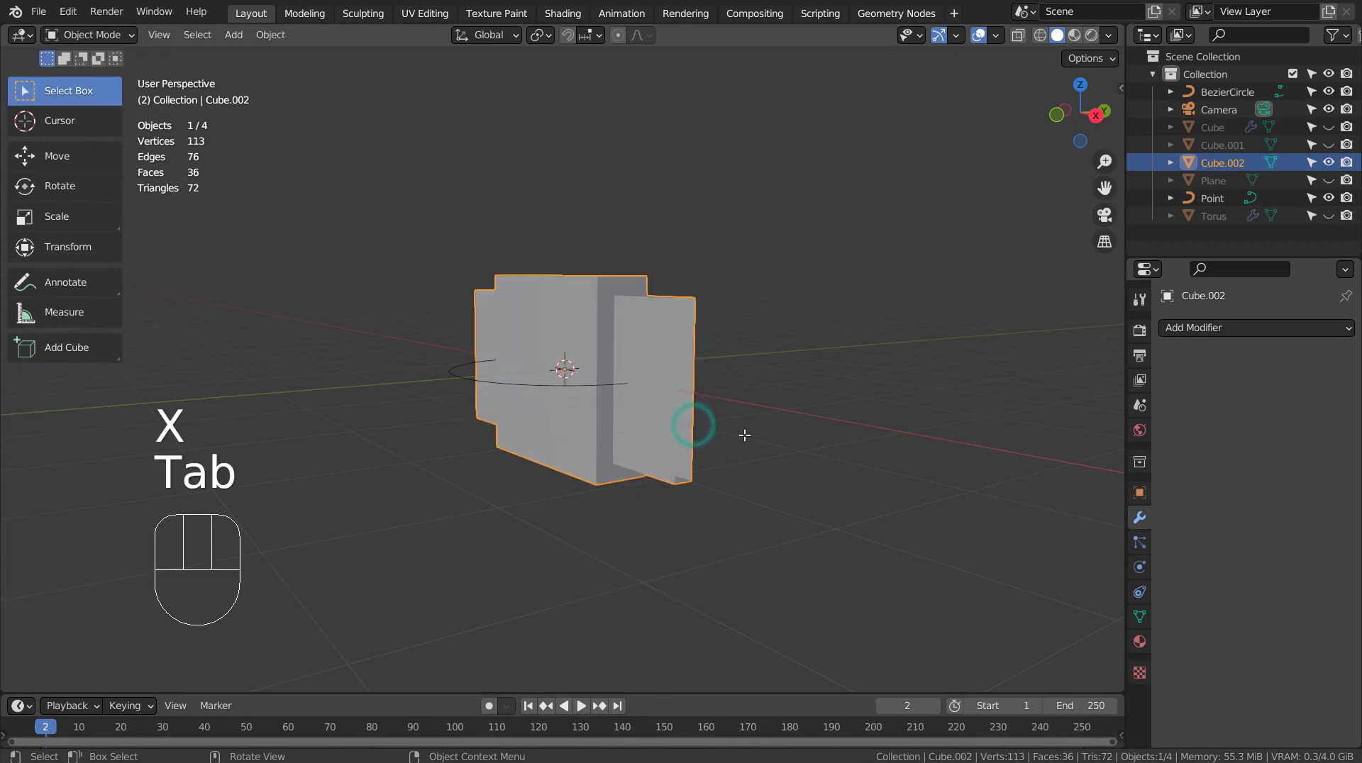
{"action": "mouse_move", "coordinate": [807, 467]}
{"action": "middle_mouse_down"}
{"action": "mouse_move", "coordinate": [722, 459]}
{"action": "mouse_move", "coordinate": [990, 495]}
{"action": "mouse_move", "coordinate": [960, 572]}
{"action": "mouse_move", "coordinate": [773, 486]}
{"action": "mouse_move", "coordinate": [729, 486]}
{"action": "mouse_move", "coordinate": [751, 517]}
{"action": "mouse_move", "coordinate": [706, 487]}
{"action": "middle_mouse_up"}
{"action": "key", "text": "shift+z"}
{"action": "key", "text": "shift+z"}
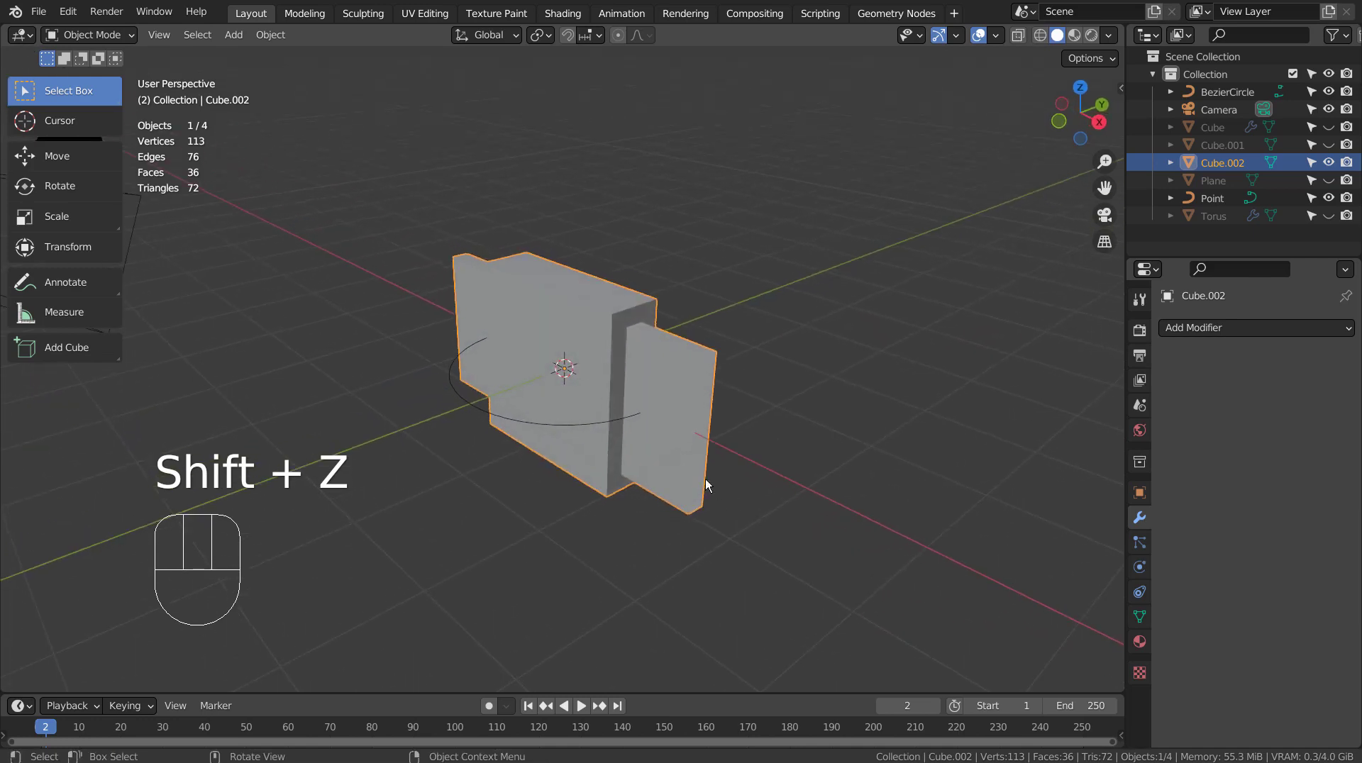
- Select all of Cube.002's mesh and Subdivide it with 10 cuts
{"action": "key", "text": "Tab"}
{"action": "middle_click_drag", "start_coordinate": [607, 399], "coordinate": [642, 412]}
{"action": "key", "text": "a"}
{"action": "right_click", "coordinate": [632, 404]}
{"action": "left_click", "coordinate": [632, 404]}
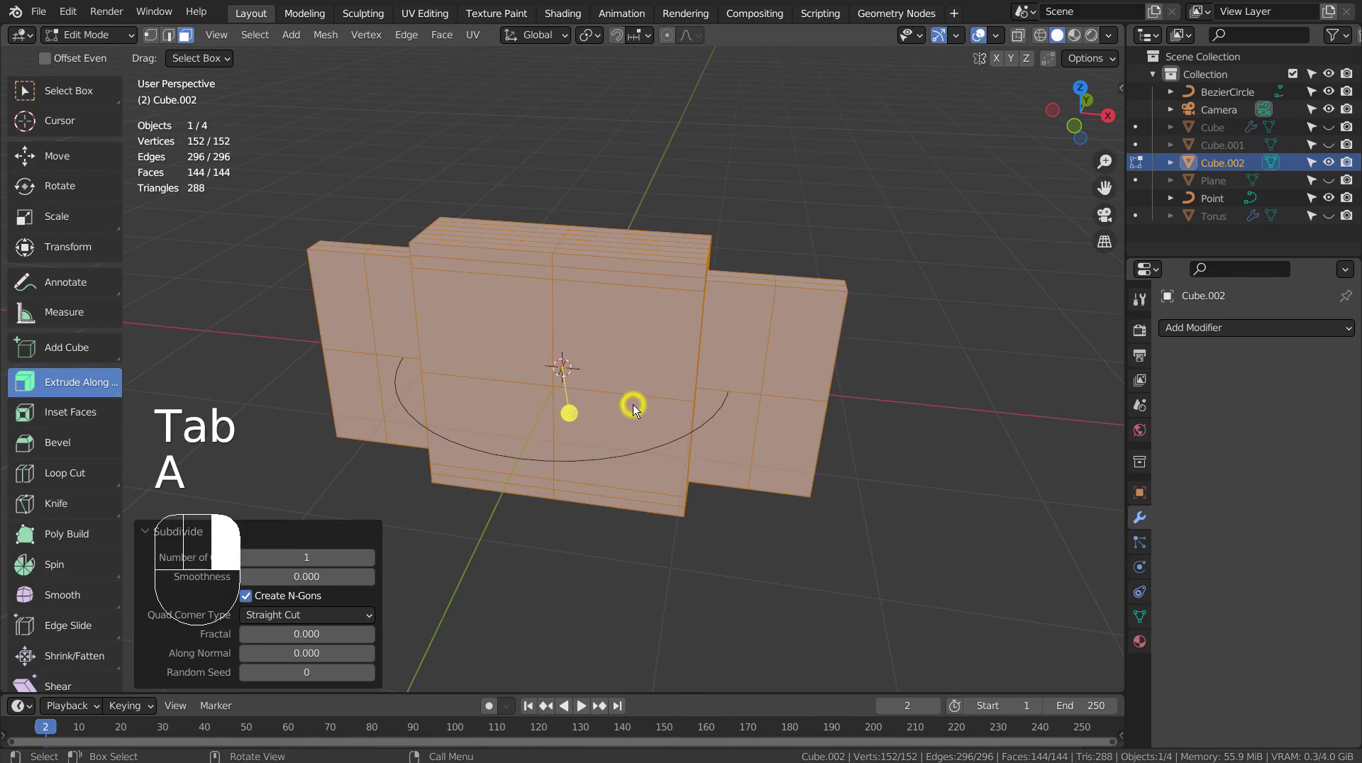
{"action": "left_click", "coordinate": [328, 554]}
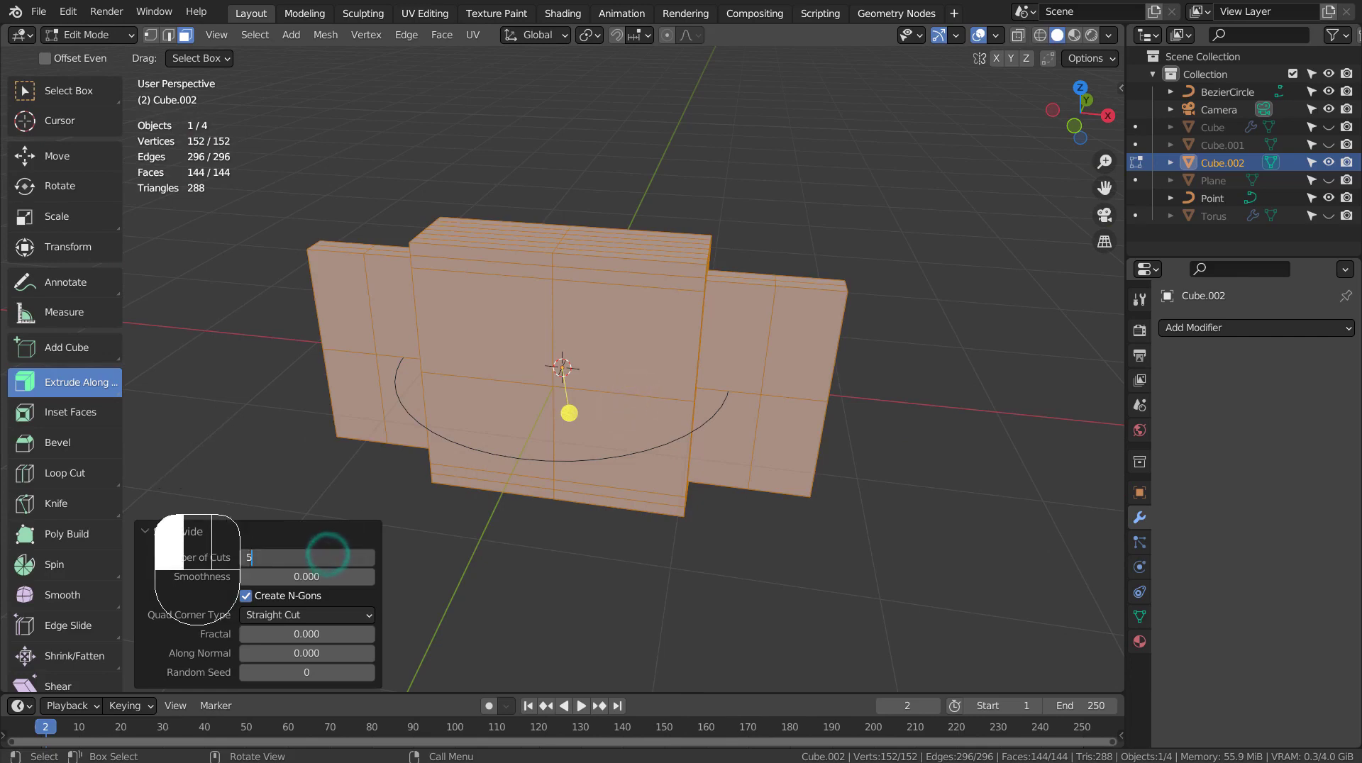
{"action": "type", "text": "5"}
{"action": "key", "text": "Return"}
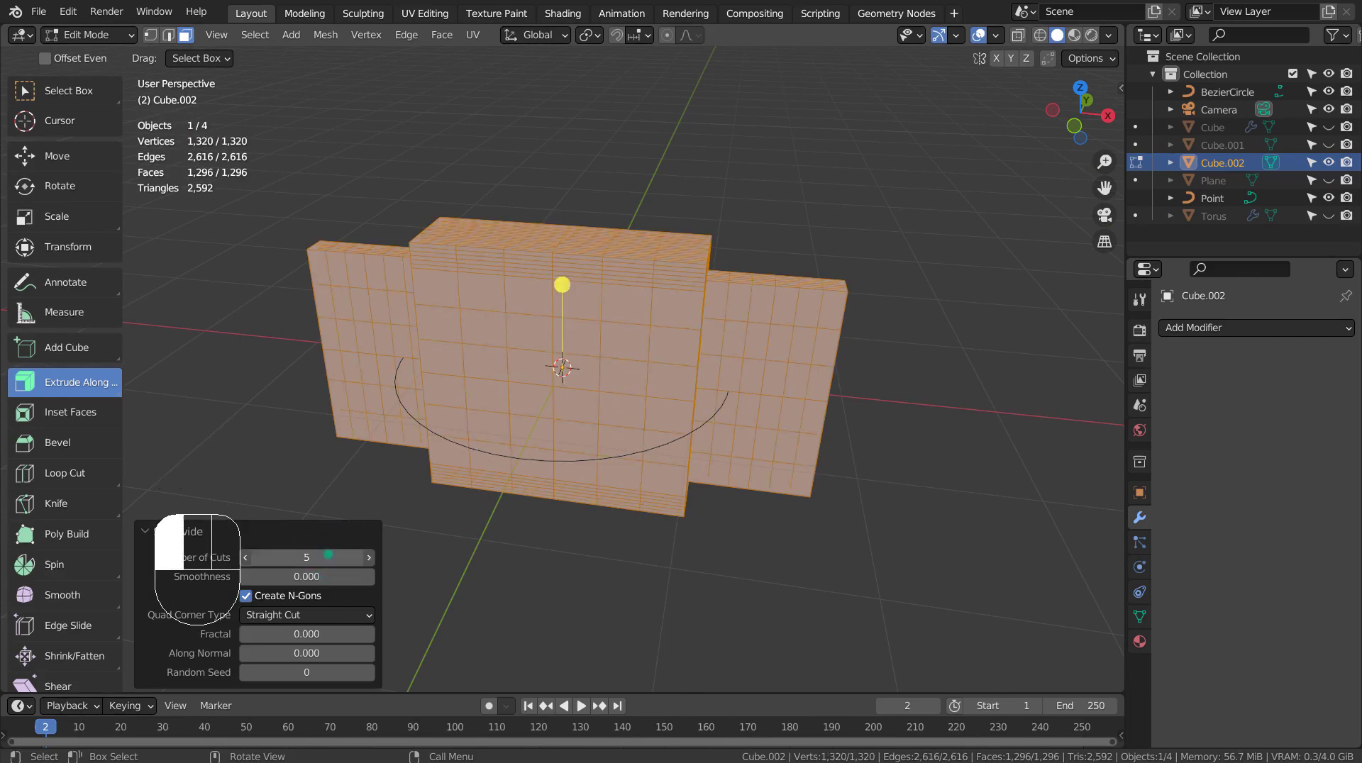
{"action": "type", "text": "0"}
{"action": "key", "text": "Return"}
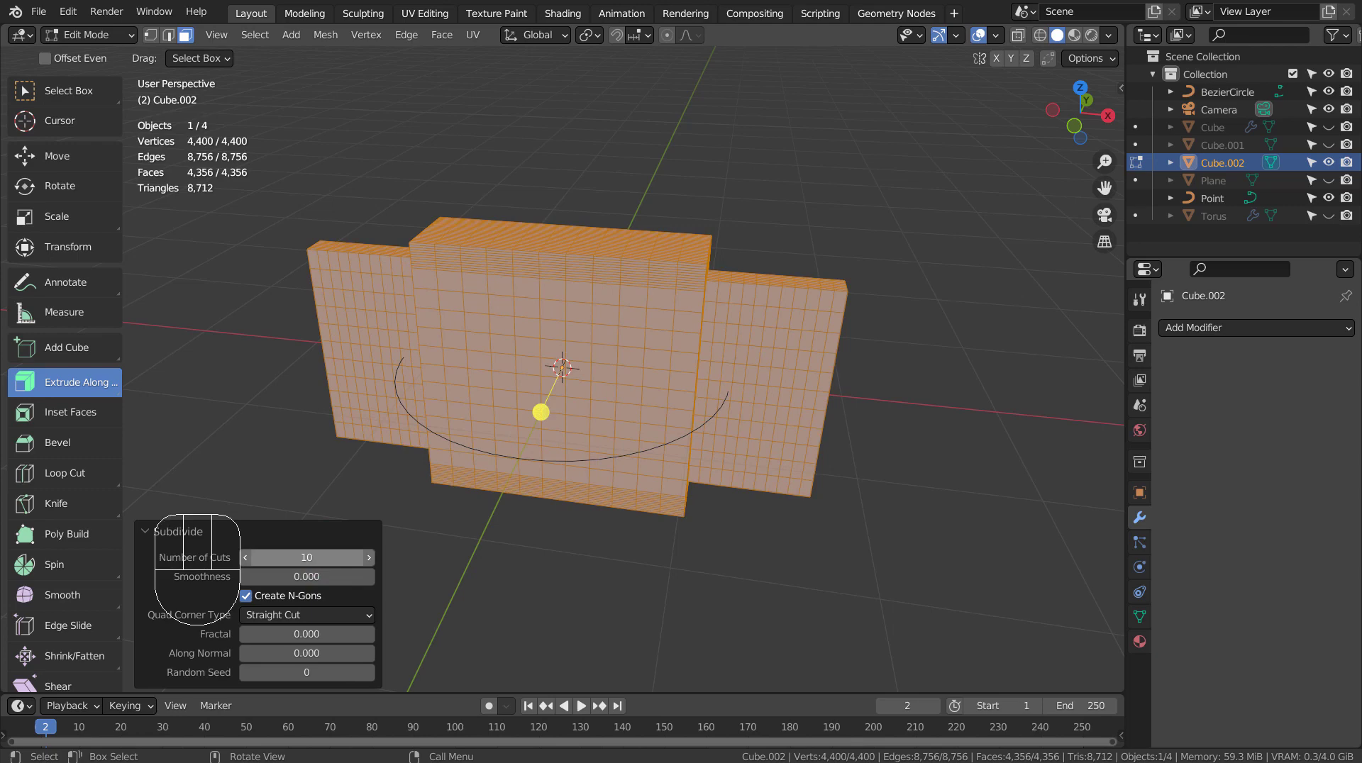
{"action": "key", "text": "Tab"}
{"action": "mouse_move", "coordinate": [731, 450]}
{"action": "middle_mouse_down"}
{"action": "mouse_move", "coordinate": [448, 434]}
{"action": "mouse_move", "coordinate": [820, 435]}
{"action": "mouse_move", "coordinate": [643, 442]}
{"action": "mouse_move", "coordinate": [671, 454]}
{"action": "mouse_move", "coordinate": [641, 341]}
{"action": "middle_mouse_up"}
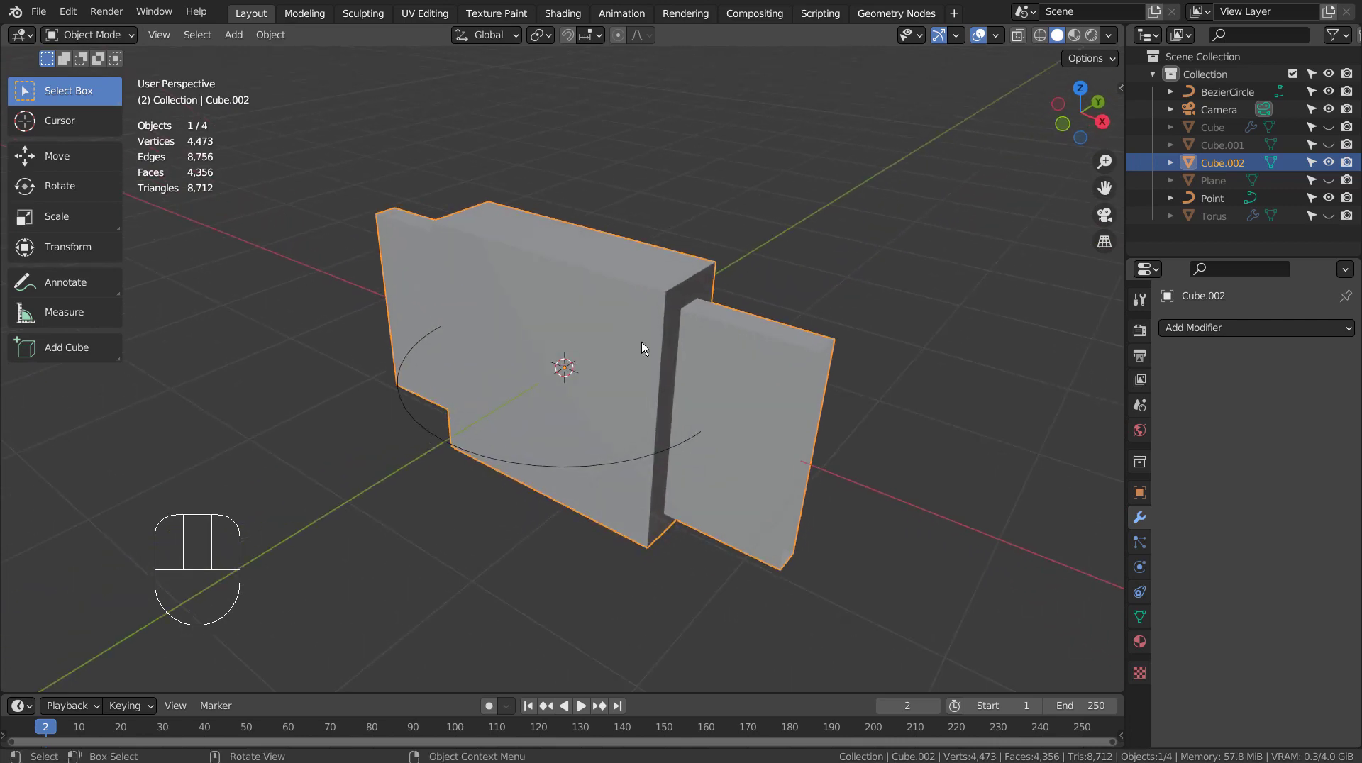
- Add an Array modifier to Cube.002 with Count set to 18
{"action": "left_click", "coordinate": [1217, 330]}
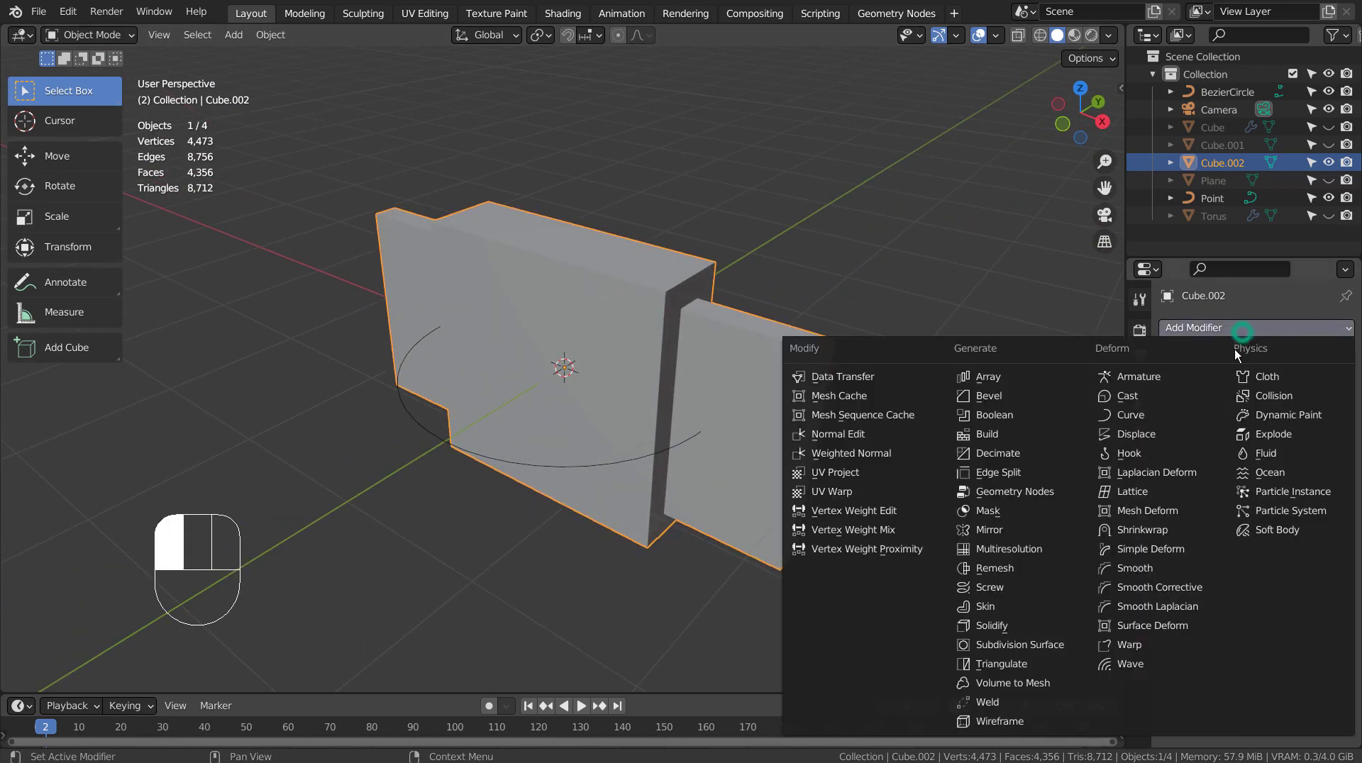
{"action": "left_click", "coordinate": [1062, 371]}
{"action": "left_click", "coordinate": [1281, 398]}
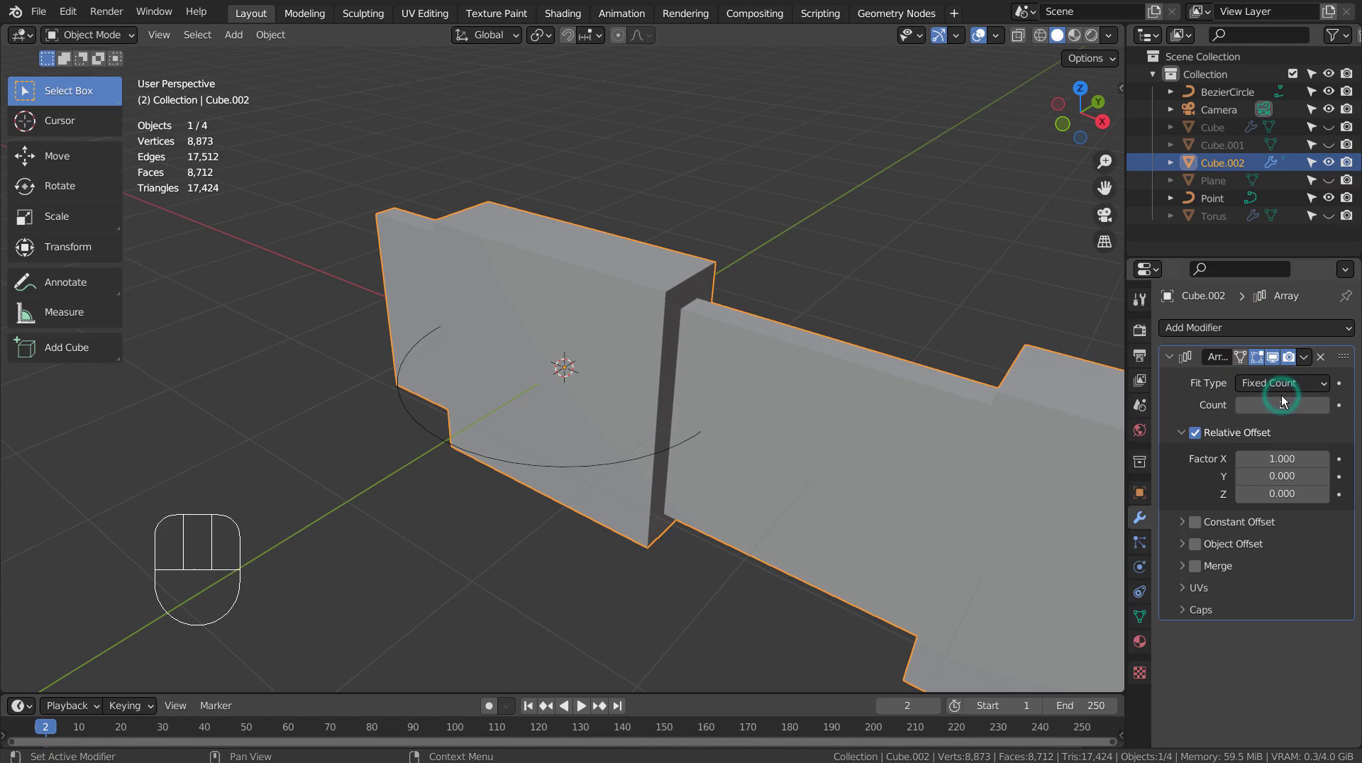
{"action": "left_click", "coordinate": [1281, 400]}
{"action": "type", "text": "18"}
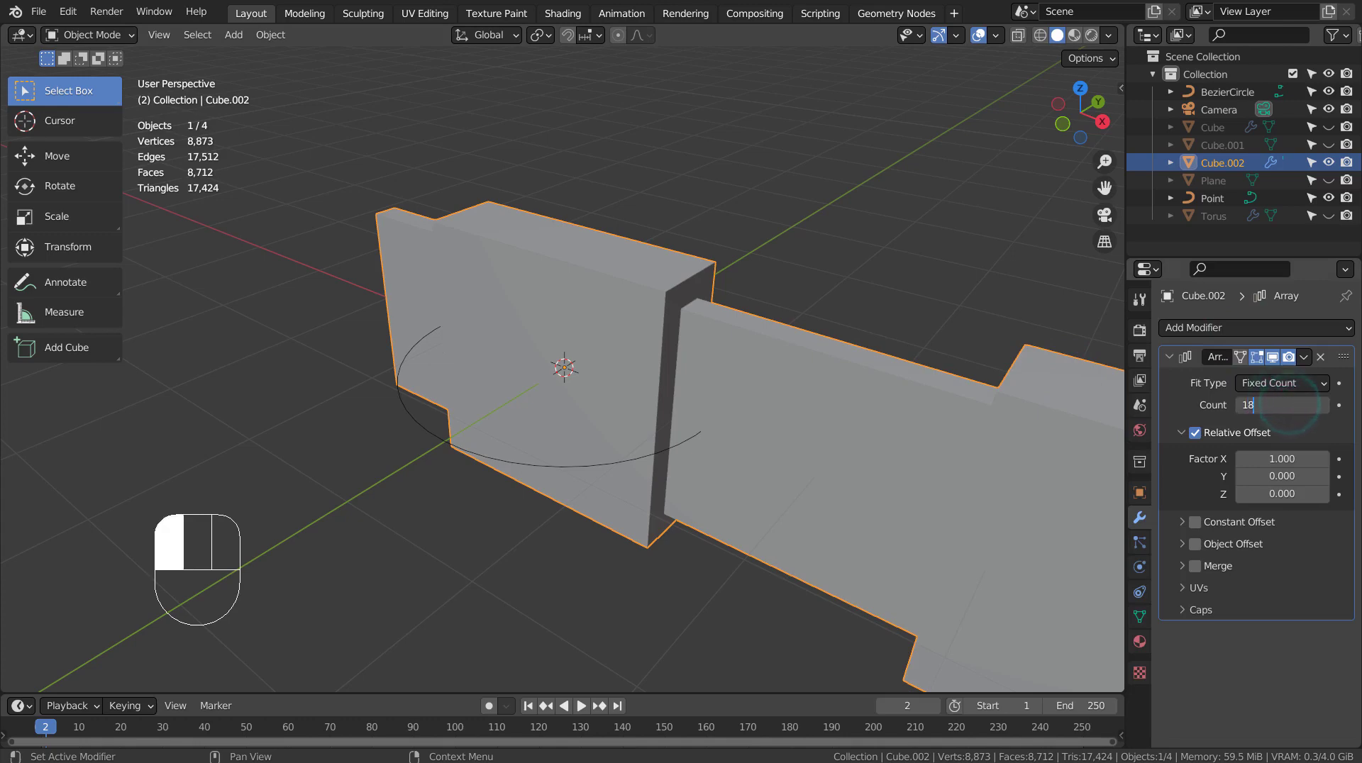
{"action": "key", "text": "Return"}
{"action": "scroll", "coordinate": [692, 470], "scroll_direction": "down", "scroll_amount": 3}
{"action": "scroll", "coordinate": [687, 470], "scroll_direction": "down", "scroll_amount": 2}
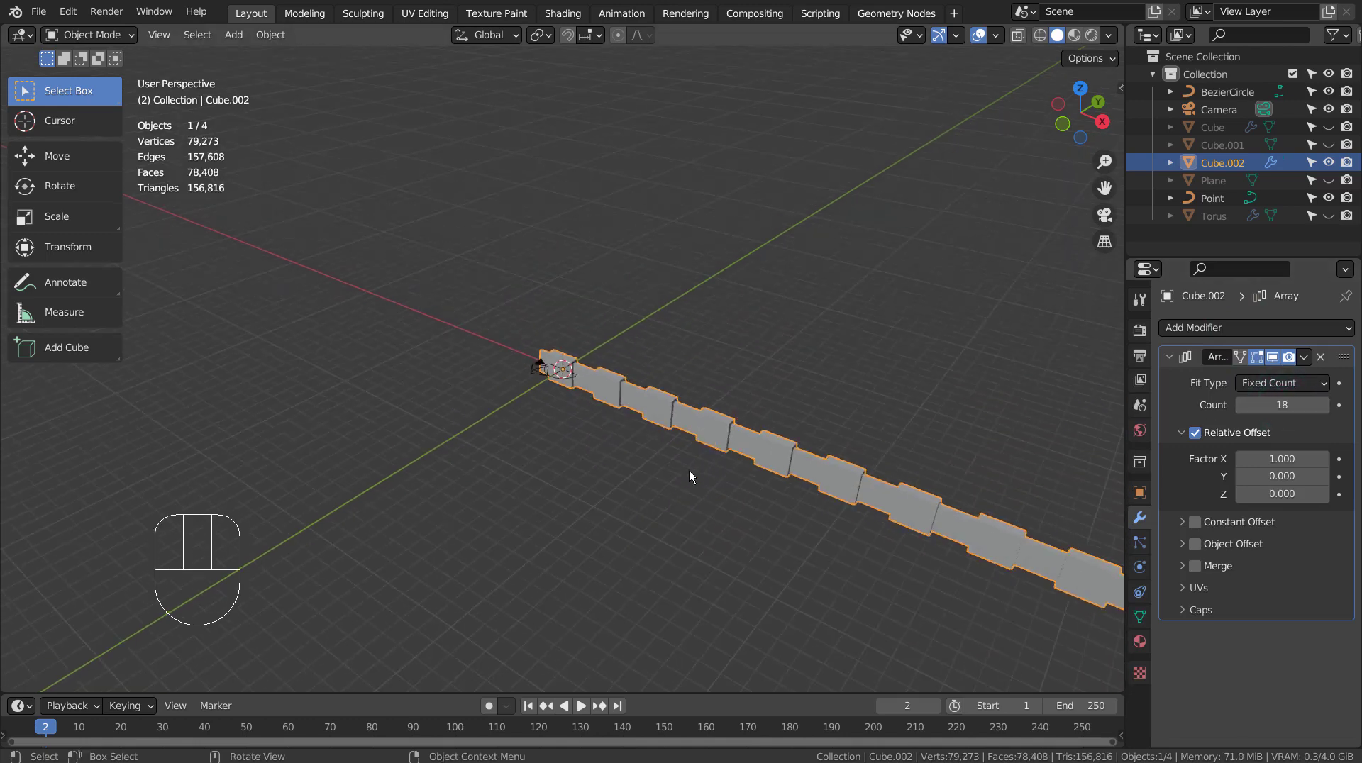
{"action": "scroll", "coordinate": [688, 470], "scroll_direction": "up", "scroll_amount": 5}
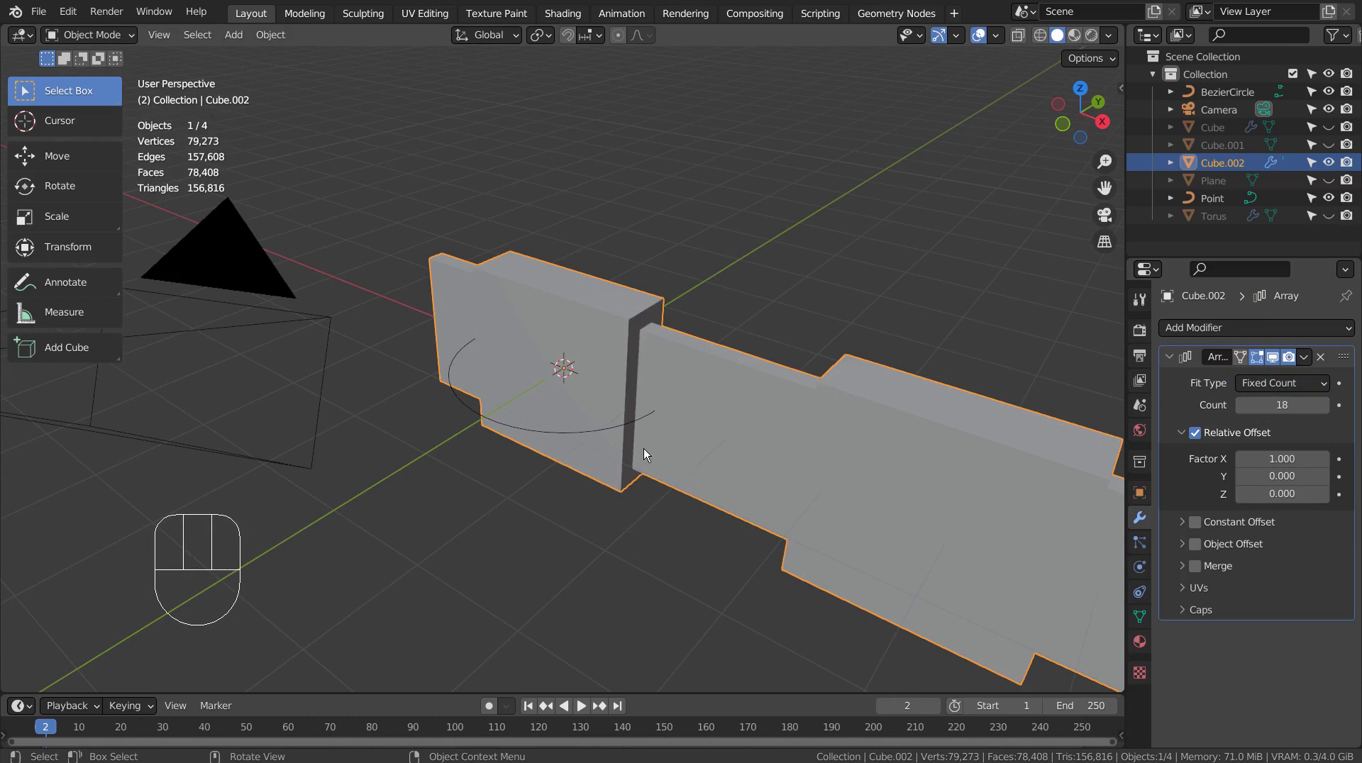
- Add a Curve modifier to Cube.002 using BezierCircle as the curve object
{"action": "left_click", "coordinate": [561, 432]}
{"action": "mouse_move", "coordinate": [751, 439]}
{"action": "middle_mouse_down"}
{"action": "mouse_move", "coordinate": [654, 479]}
{"action": "mouse_move", "coordinate": [630, 512]}
{"action": "mouse_move", "coordinate": [840, 505]}
{"action": "mouse_move", "coordinate": [865, 324]}
{"action": "middle_mouse_up"}
{"action": "left_click", "coordinate": [883, 304]}
{"action": "left_click", "coordinate": [1234, 323]}
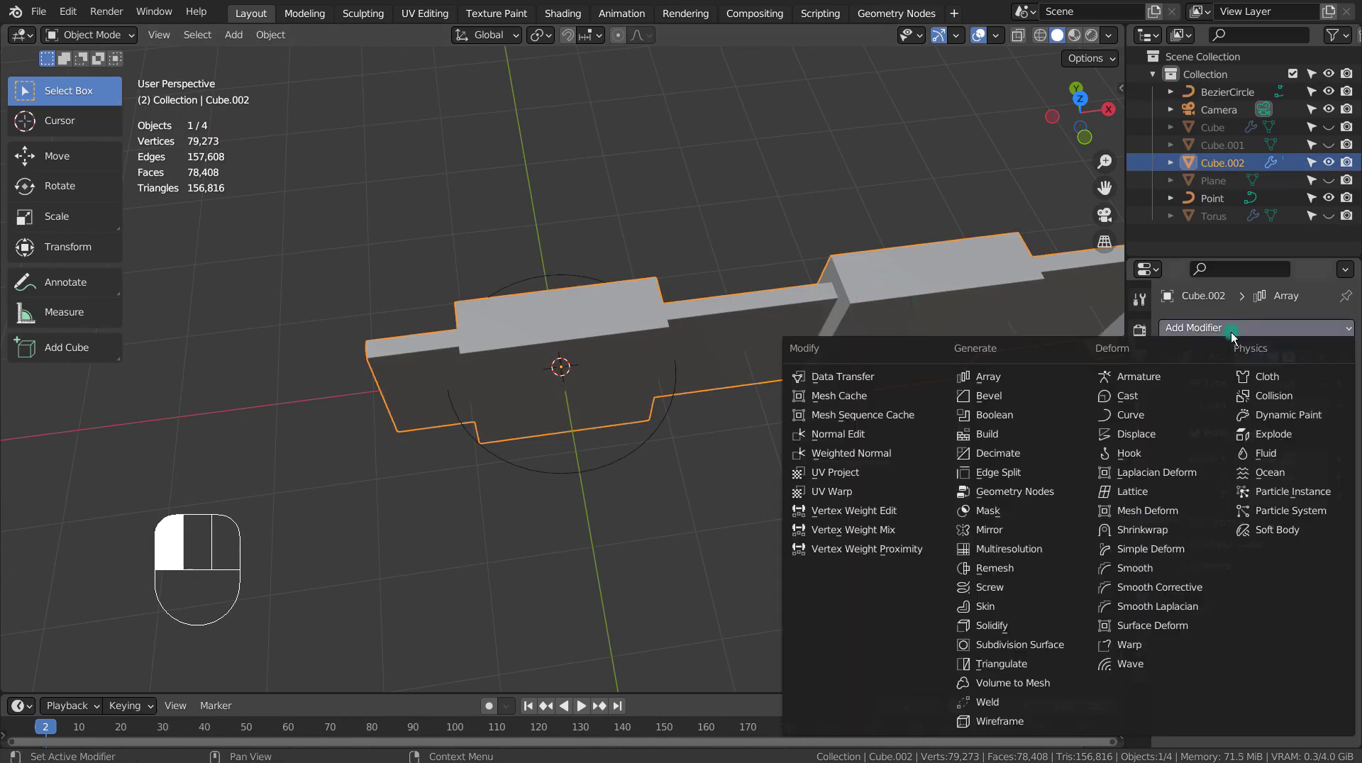
{"action": "left_click", "coordinate": [1154, 417]}
{"action": "left_click", "coordinate": [1246, 658]}
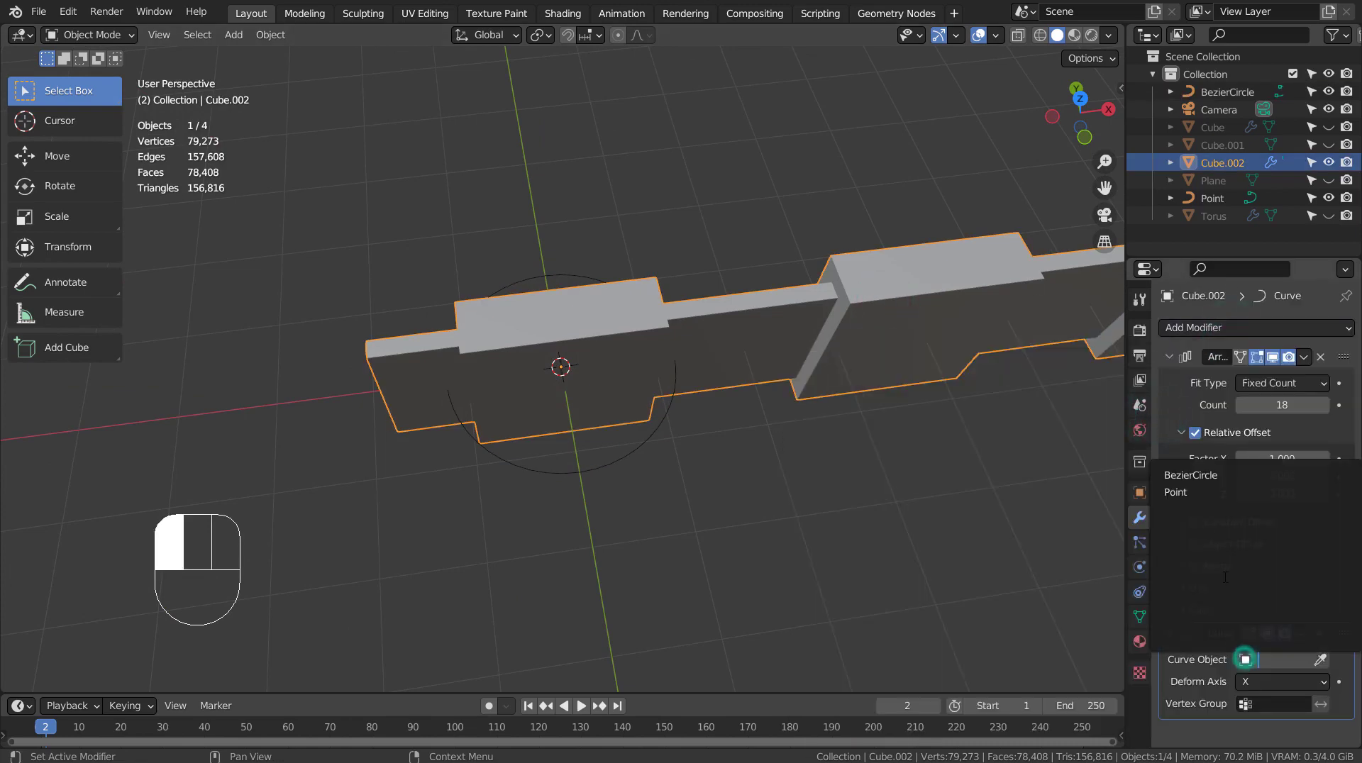
{"action": "left_click", "coordinate": [1198, 482]}
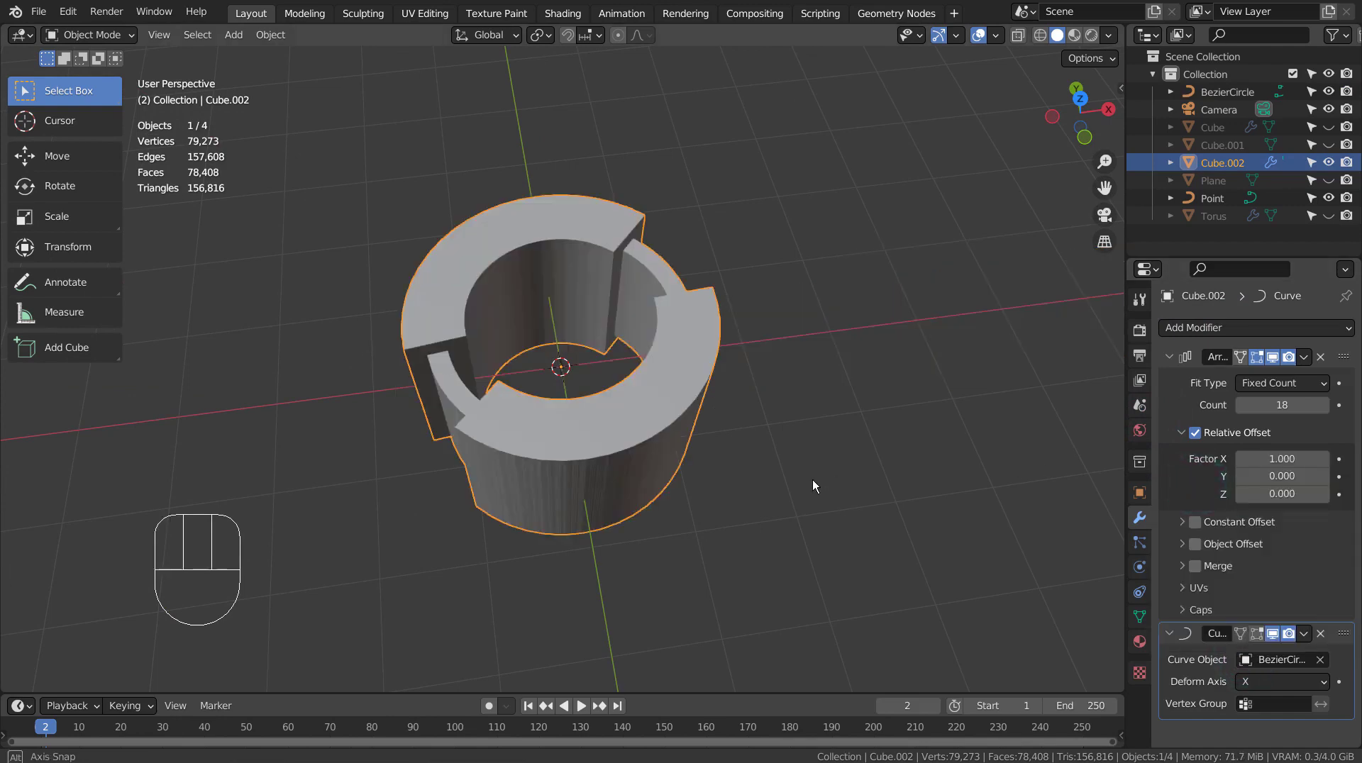
{"action": "middle_click_drag", "start_coordinate": [813, 485], "coordinate": [781, 402]}
- Scale the wall ring down to about 0.113 using Shift for precision
{"action": "key", "text": "s"}
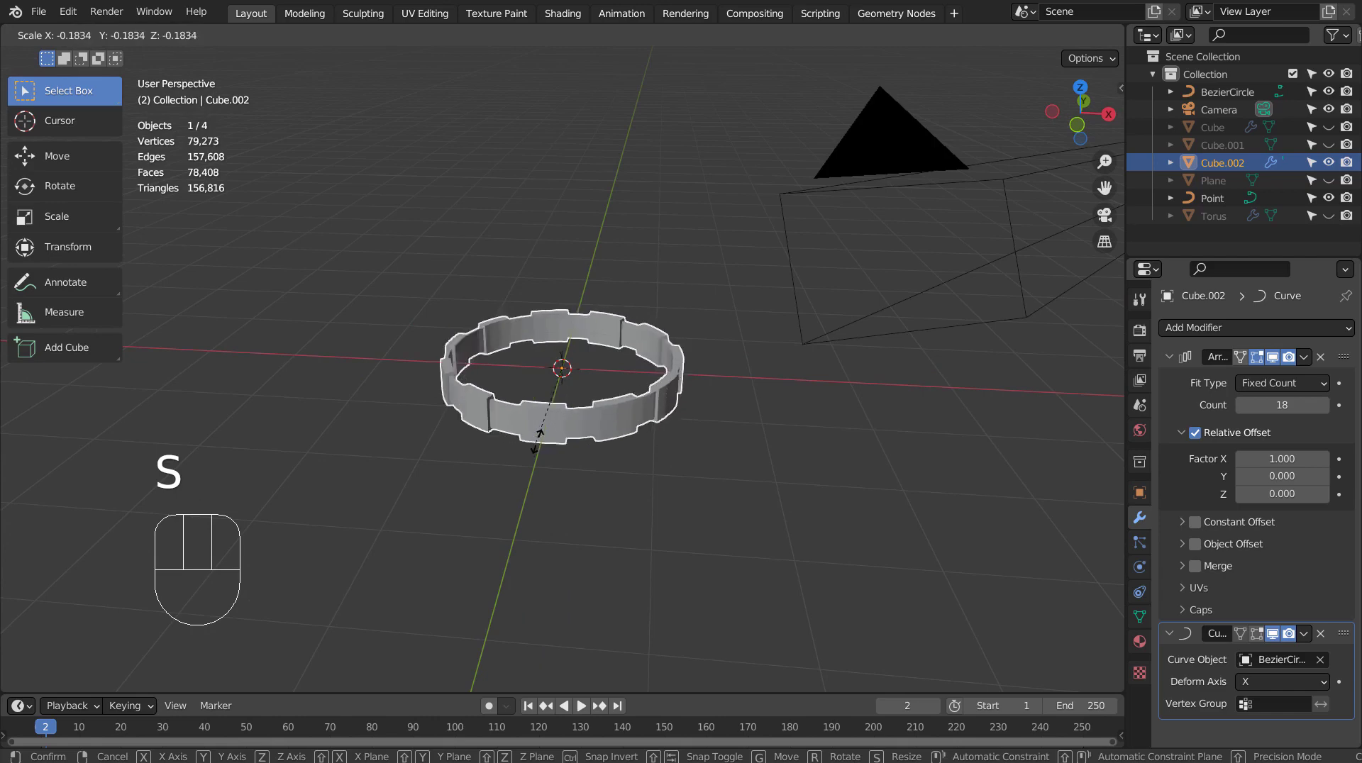
{"action": "key", "text": "shift"}
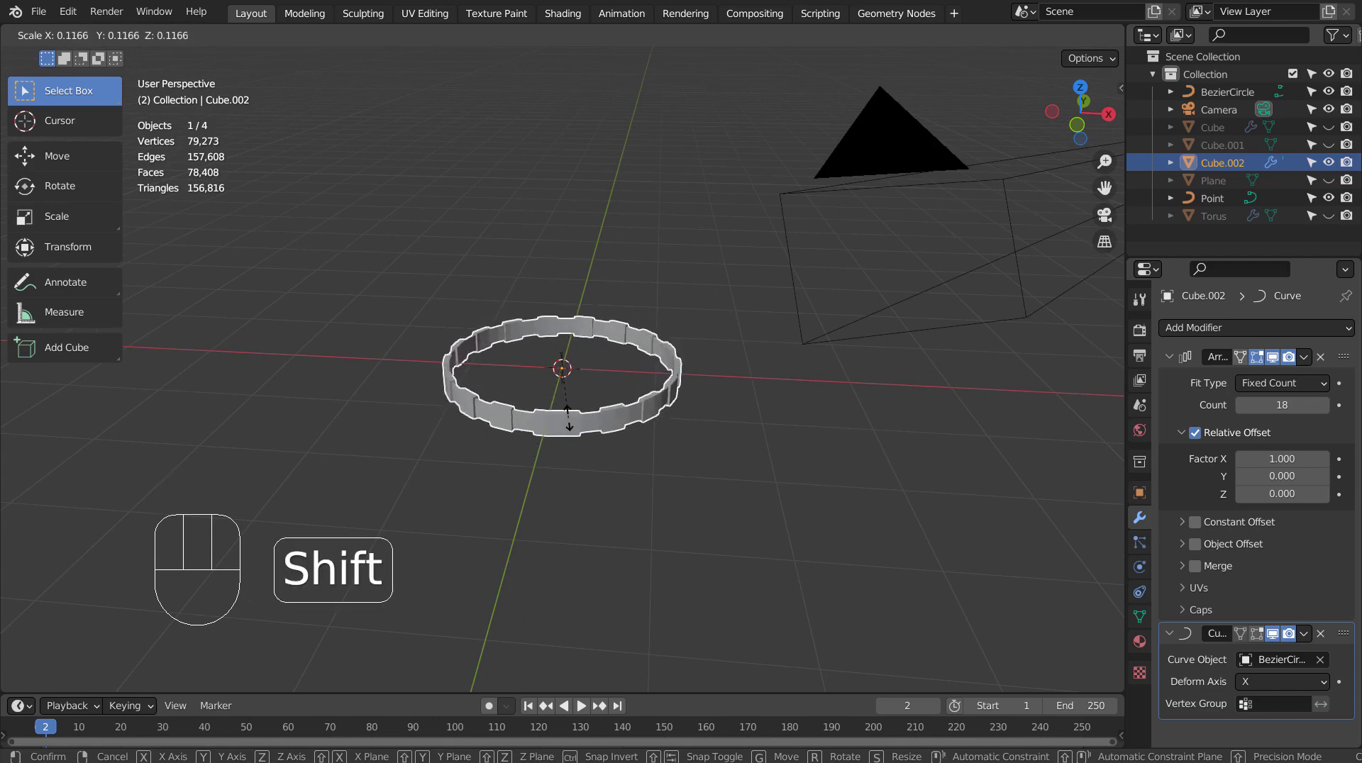
{"action": "left_click", "coordinate": [567, 403]}
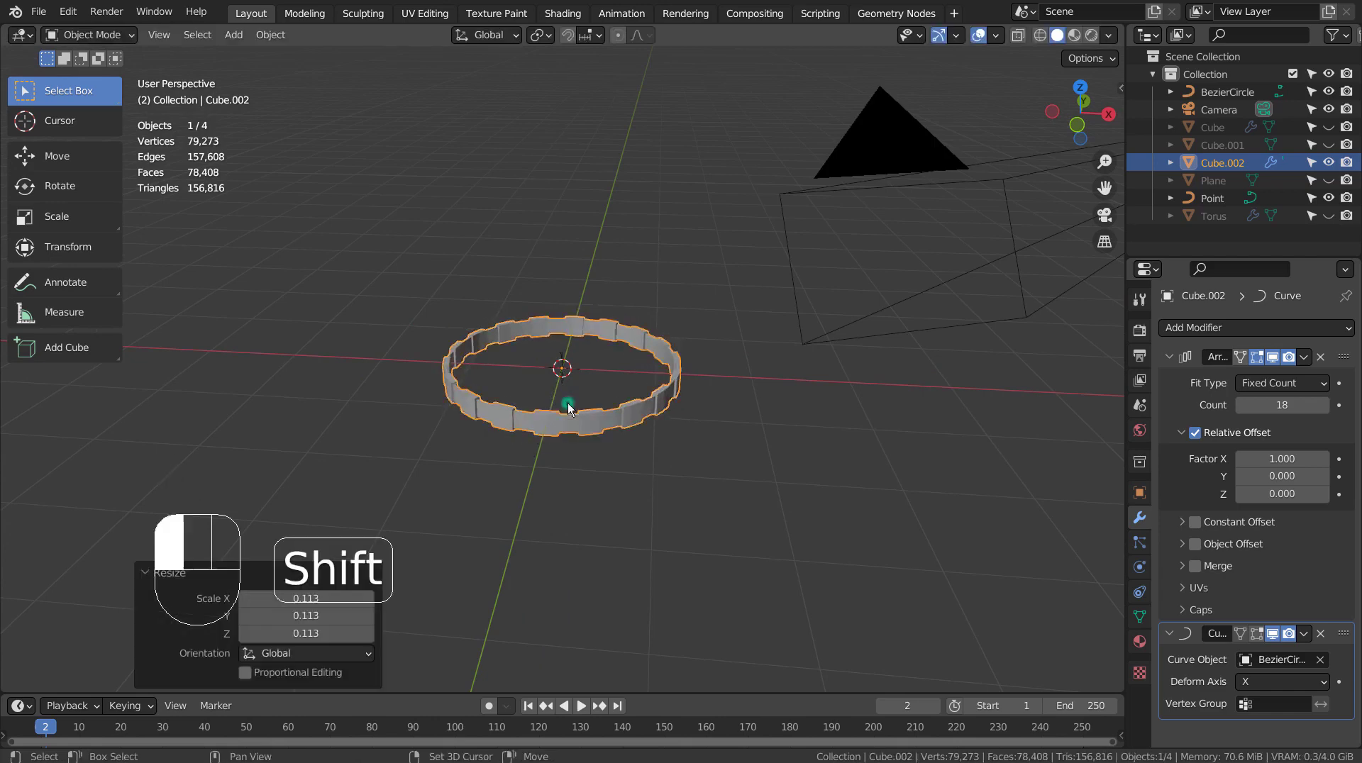
{"action": "scroll", "coordinate": [639, 485], "scroll_direction": "up", "scroll_amount": 4}
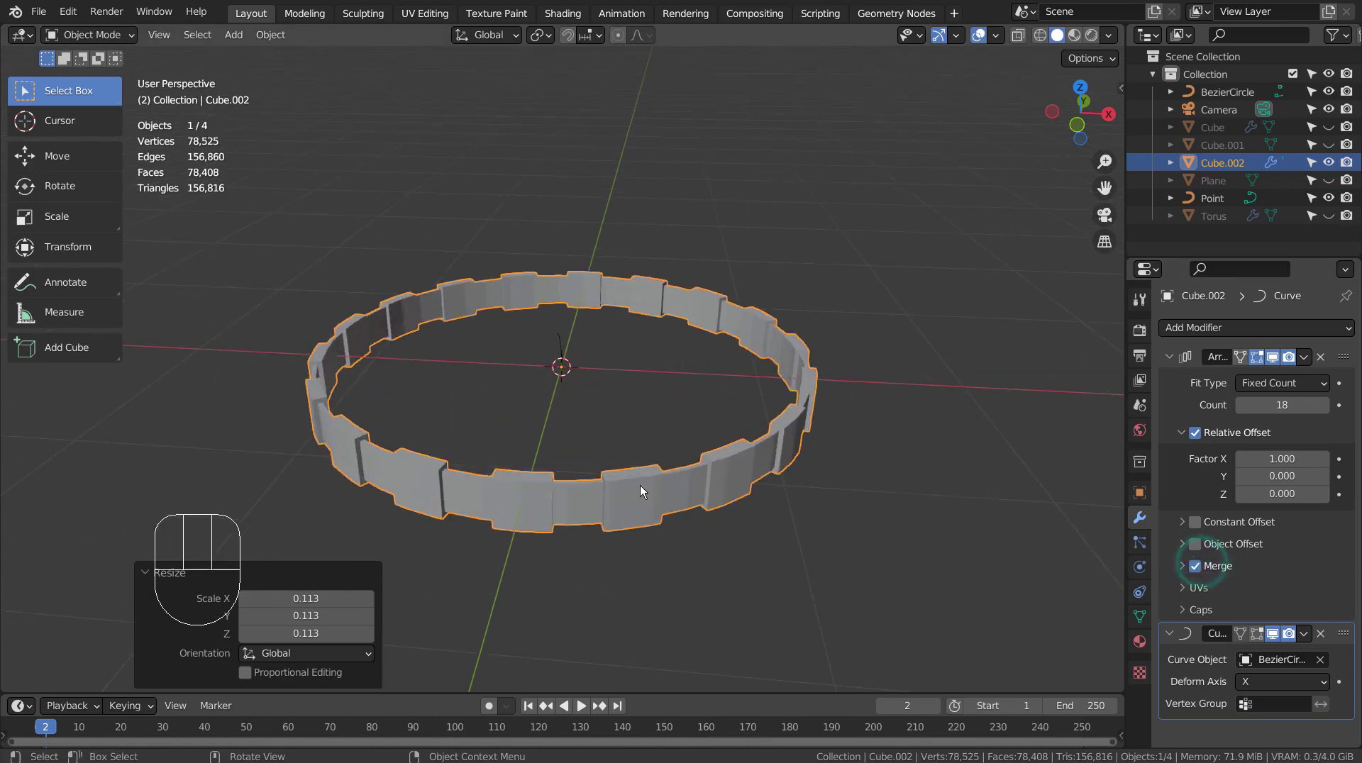
{"action": "mouse_move", "coordinate": [561, 463]}
{"action": "middle_mouse_down"}
{"action": "mouse_move", "coordinate": [848, 441]}
{"action": "mouse_move", "coordinate": [385, 451]}
{"action": "middle_mouse_up"}
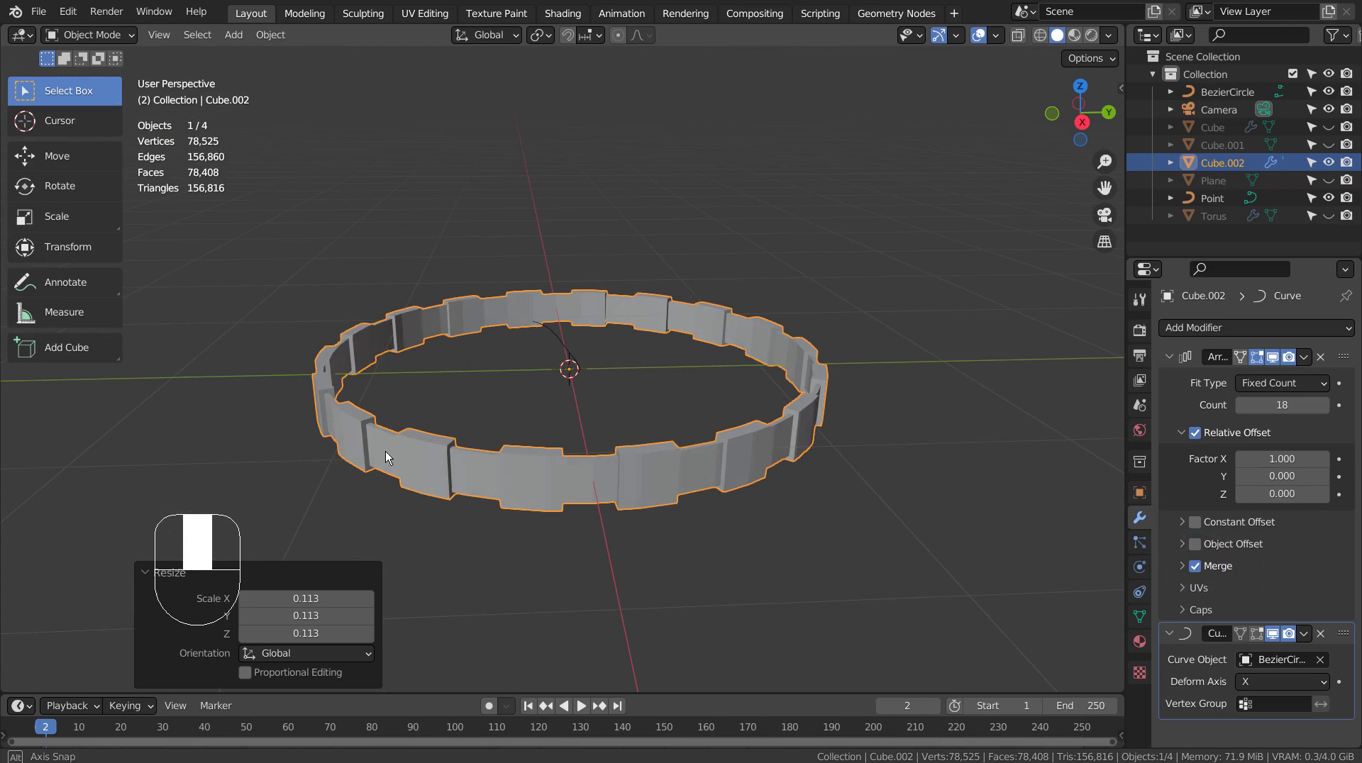
- Inspect a wall piece's Curve modifier, trying X as deform axis then undoing it
{"action": "left_click", "coordinate": [564, 351]}
{"action": "mouse_move", "coordinate": [641, 395]}
{"action": "middle_mouse_down"}
{"action": "mouse_move", "coordinate": [746, 388]}
{"action": "mouse_move", "coordinate": [264, 397]}
{"action": "mouse_move", "coordinate": [580, 374]}
{"action": "mouse_move", "coordinate": [903, 376]}
{"action": "mouse_move", "coordinate": [708, 477]}
{"action": "mouse_move", "coordinate": [609, 443]}
{"action": "mouse_move", "coordinate": [610, 386]}
{"action": "middle_mouse_up"}
{"action": "scroll", "coordinate": [746, 389], "scroll_direction": "up", "scroll_amount": 5}
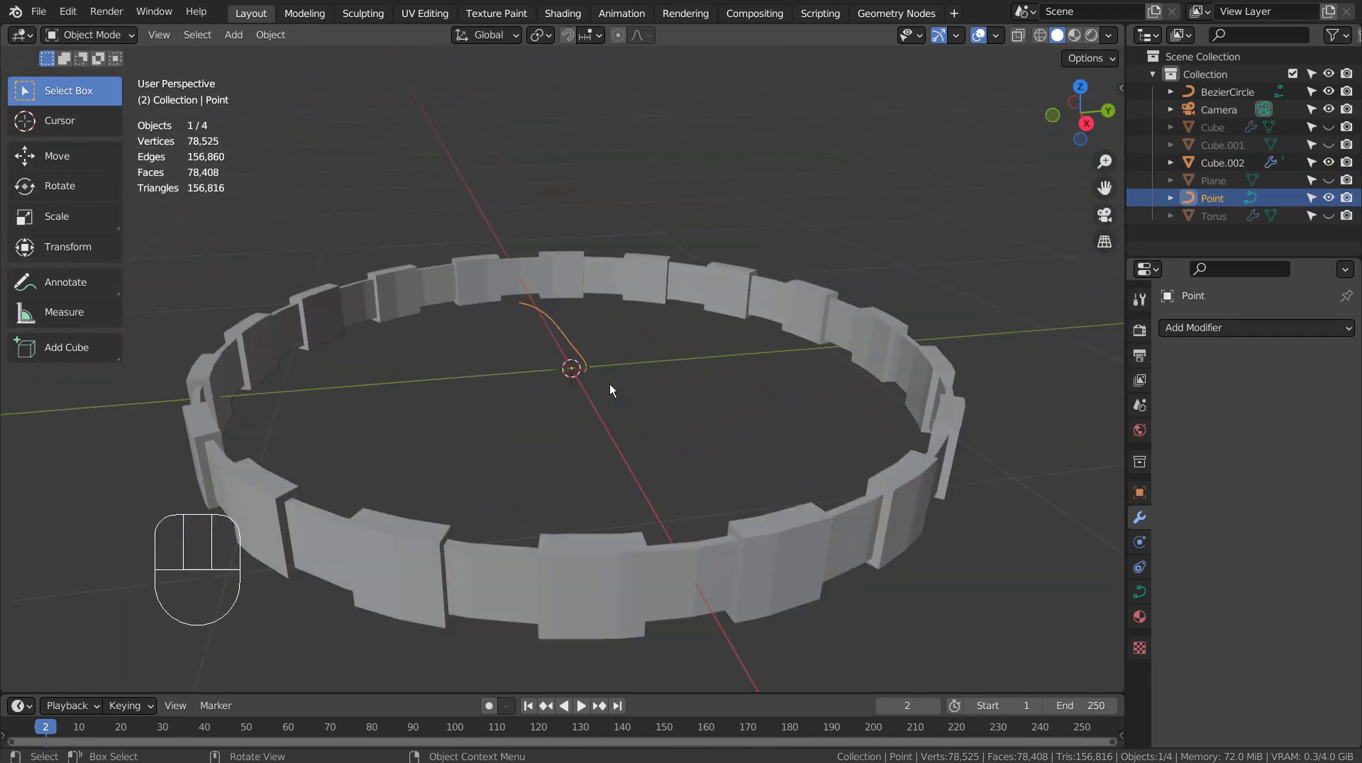
{"action": "left_click", "coordinate": [1239, 326]}
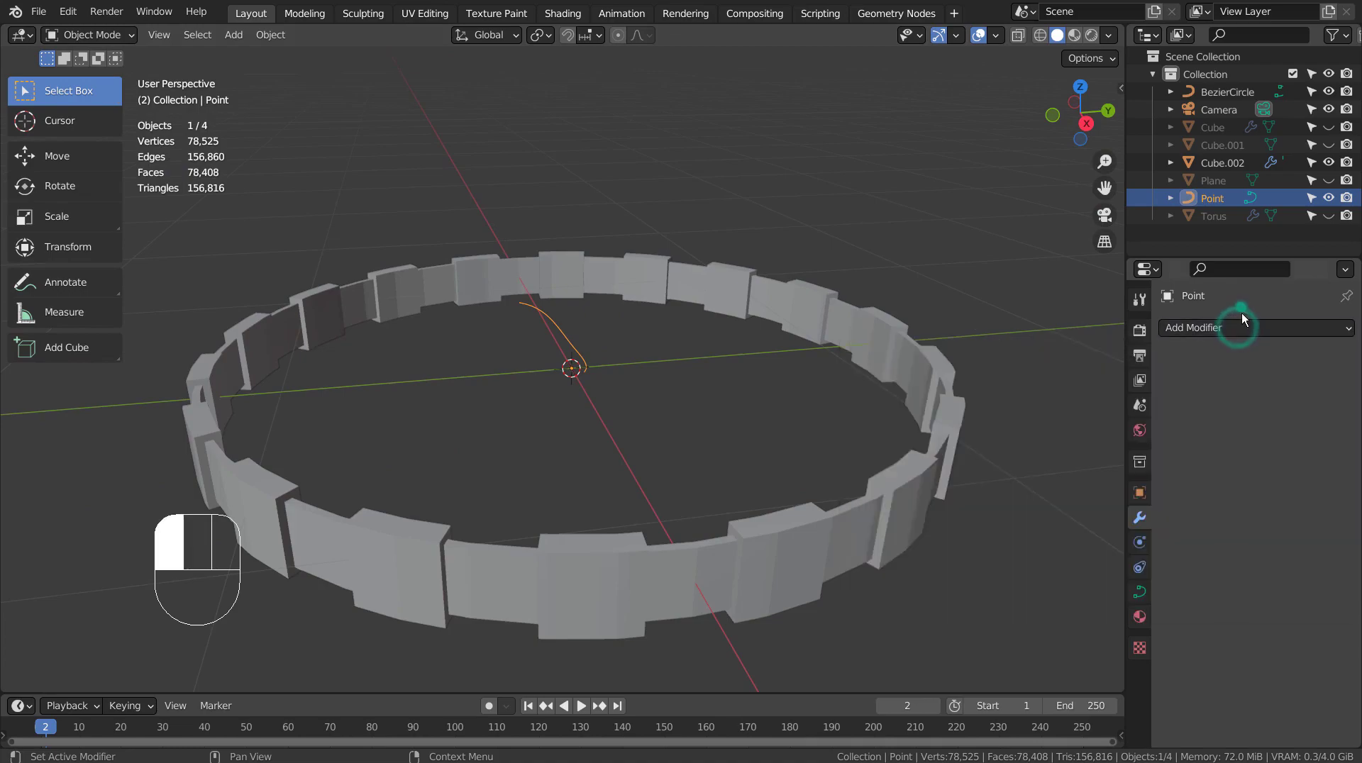
{"action": "left_click", "coordinate": [903, 368]}
{"action": "left_click", "coordinate": [1266, 327]}
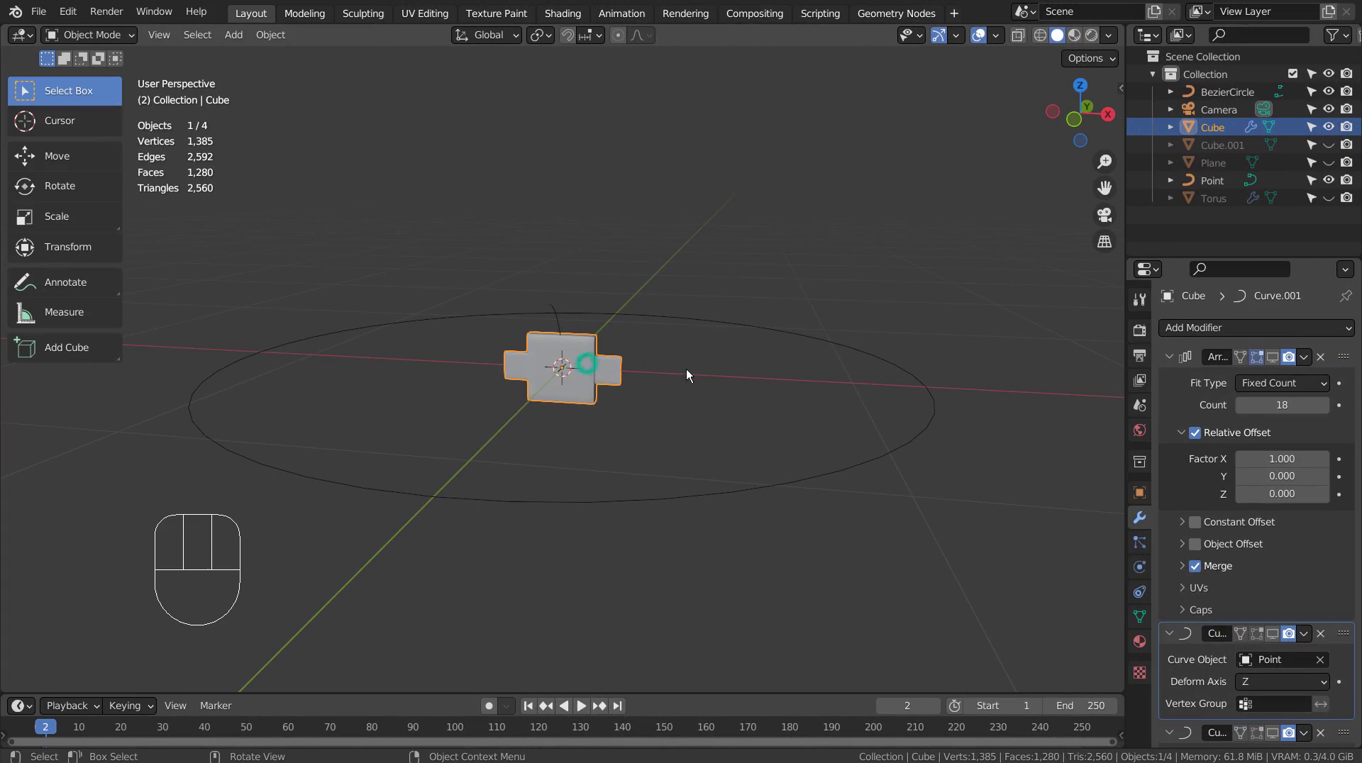
{"action": "scroll", "coordinate": [1180, 569], "scroll_direction": "down", "scroll_amount": 3}
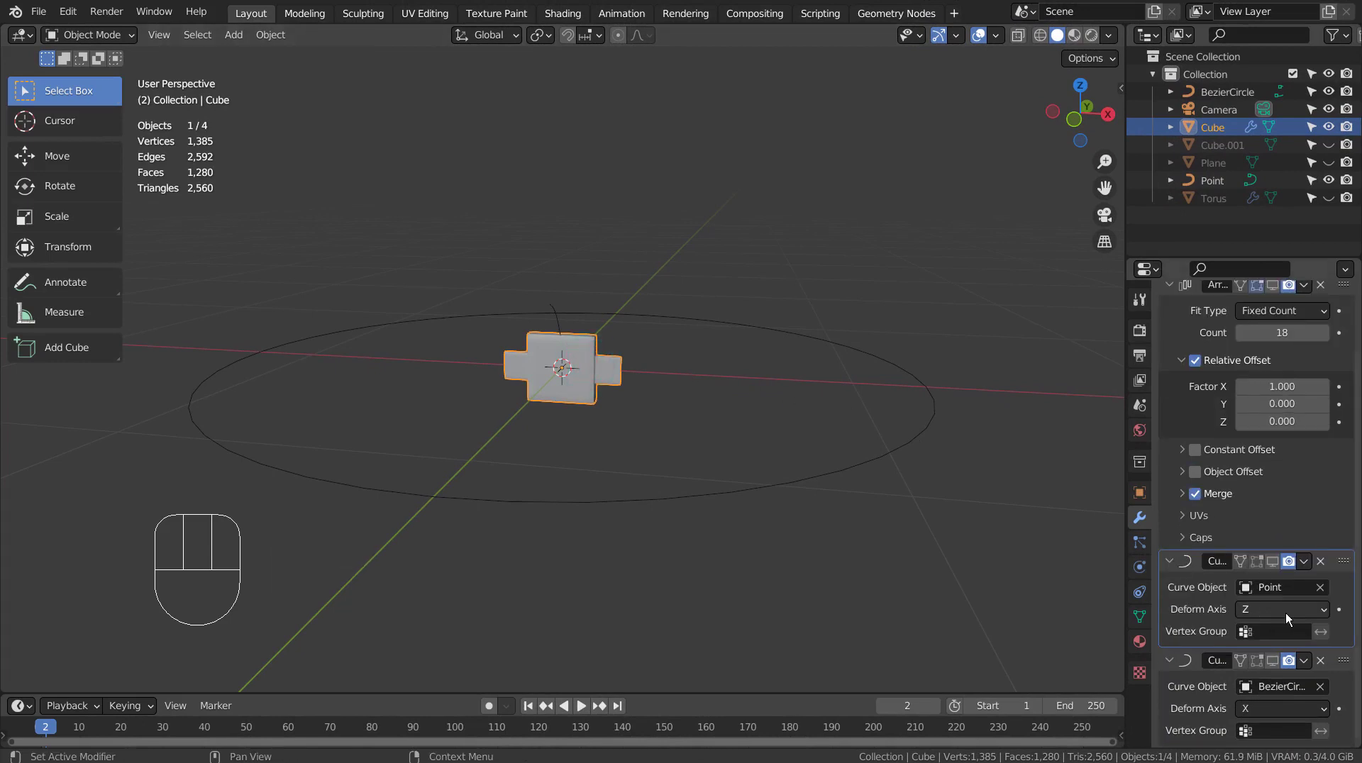
{"action": "left_click", "coordinate": [1311, 609]}
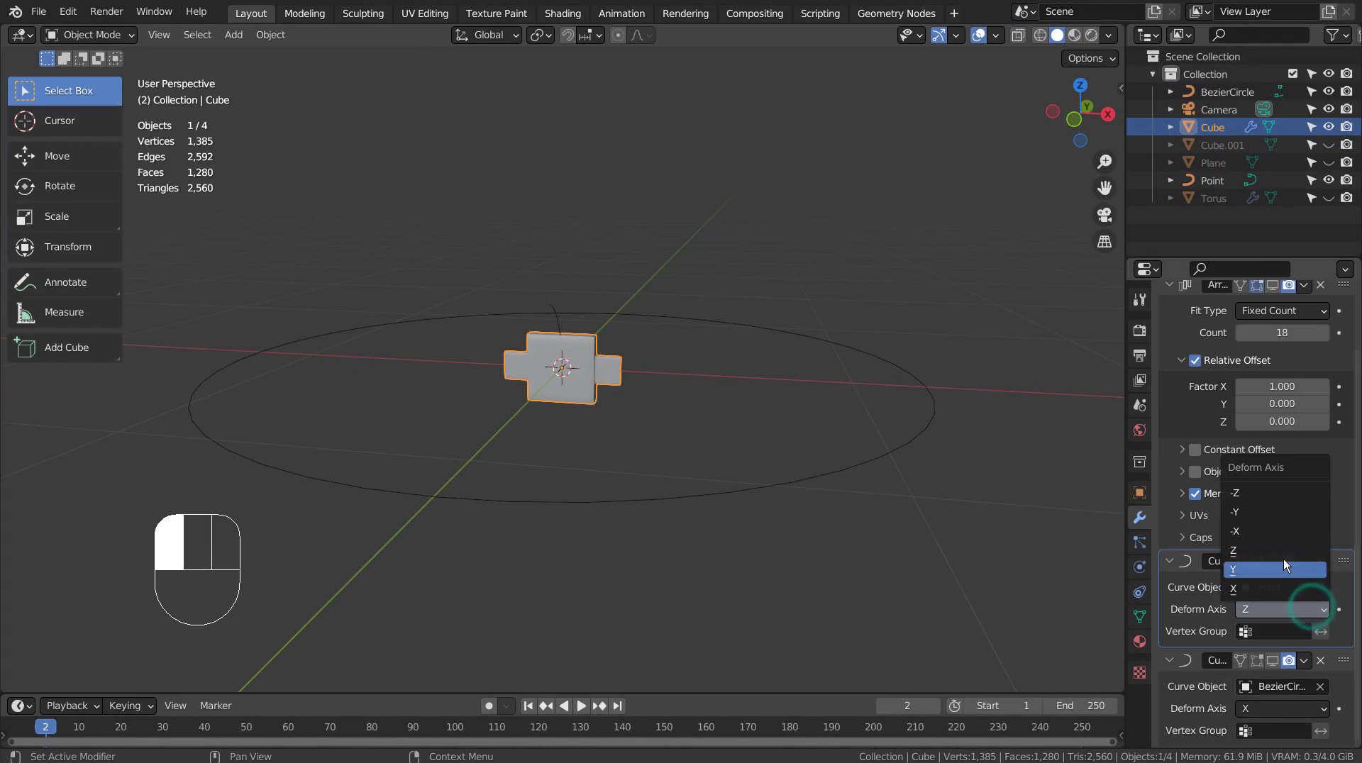
{"action": "left_click", "coordinate": [1283, 586]}
{"action": "key", "text": "ctrl+z"}
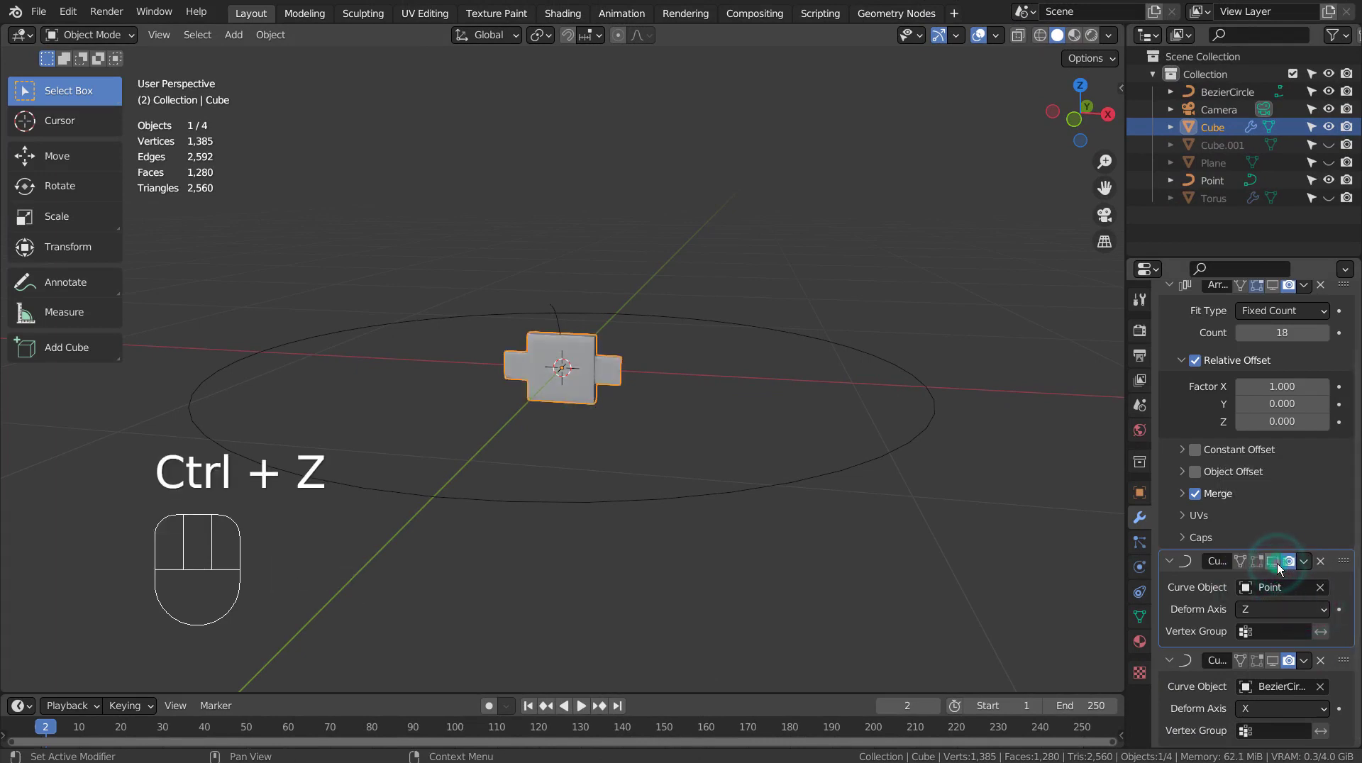
- Toggle the Point Curve modifier's viewport display off and back on
{"action": "scroll", "coordinate": [710, 473], "scroll_direction": "up", "scroll_amount": 4}
{"action": "mouse_move", "coordinate": [772, 473]}
{"action": "middle_mouse_down"}
{"action": "mouse_move", "coordinate": [649, 455]}
{"action": "mouse_move", "coordinate": [745, 478]}
{"action": "middle_mouse_up"}
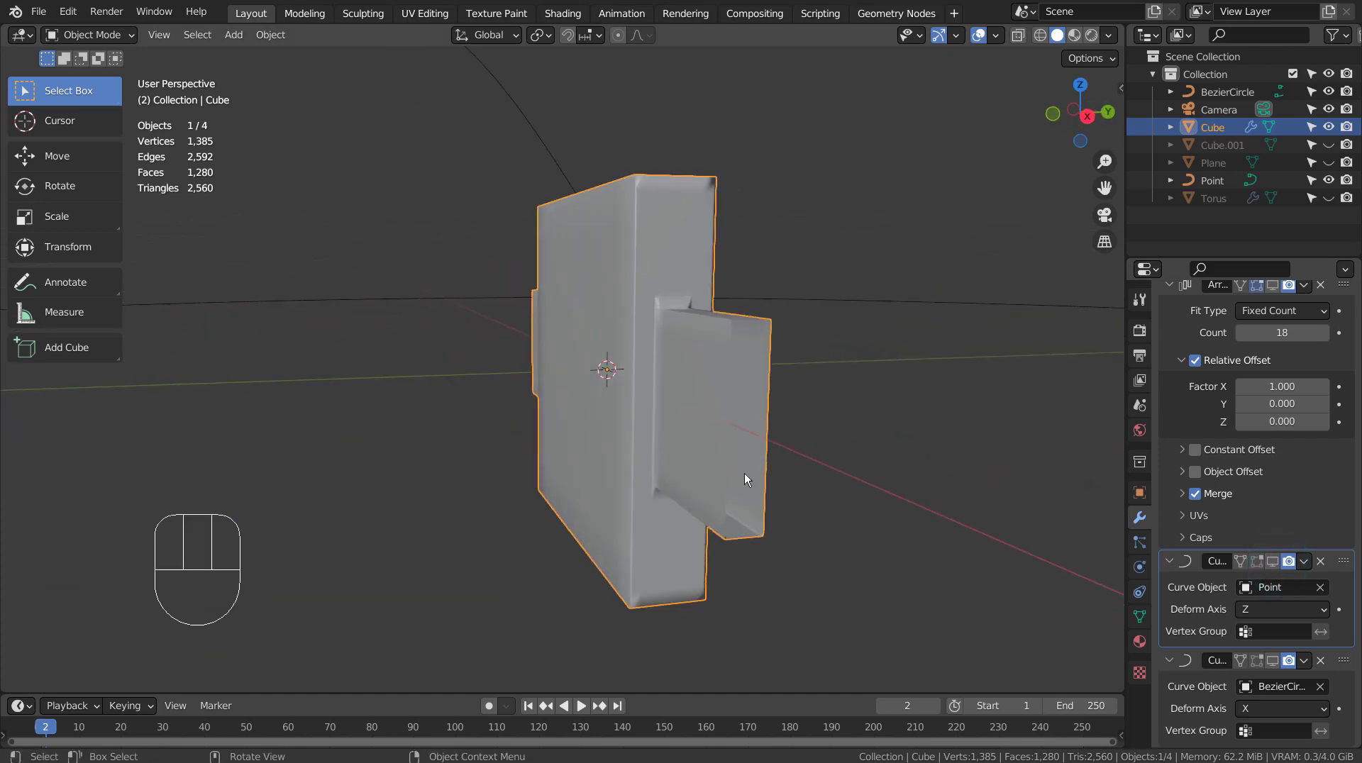
{"action": "left_click", "coordinate": [1274, 565]}
{"action": "left_click", "coordinate": [1274, 565]}
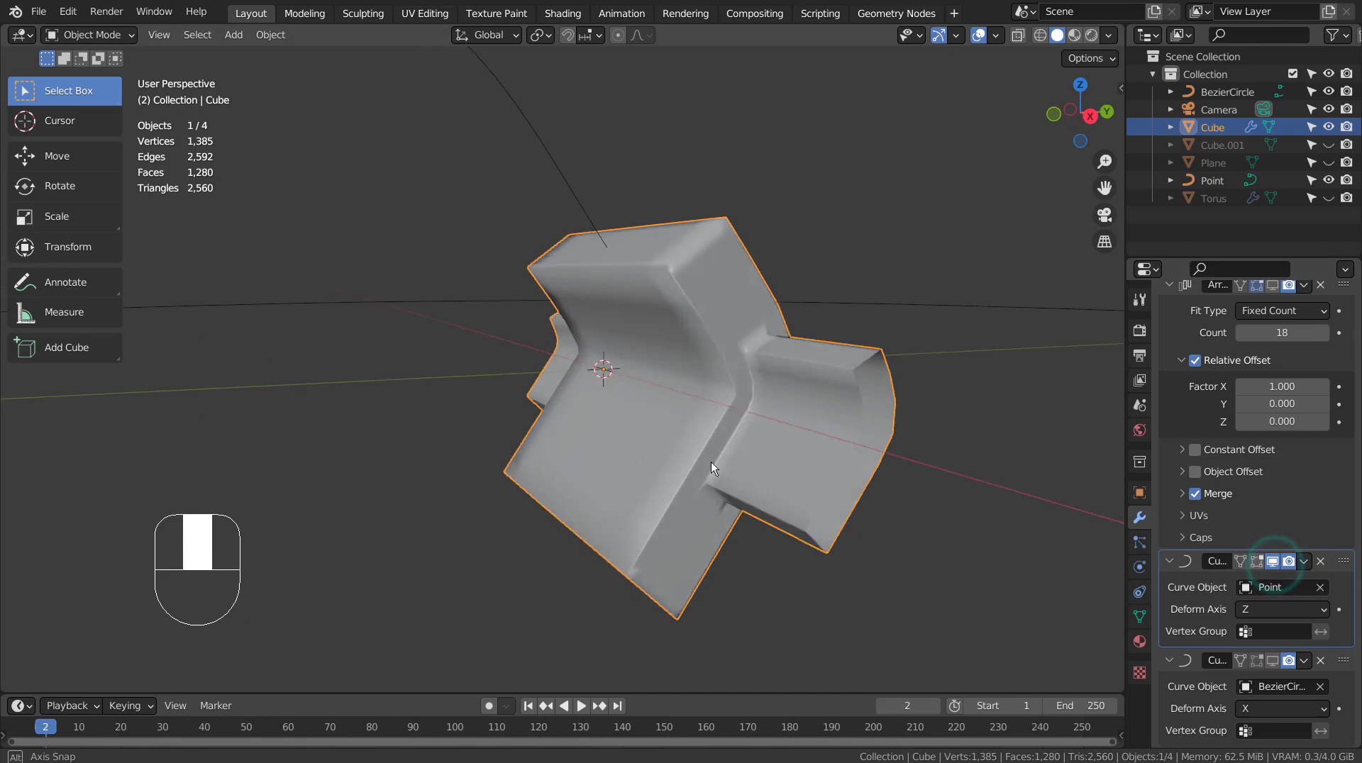
{"action": "mouse_move", "coordinate": [711, 461]}
{"action": "middle_mouse_down"}
{"action": "mouse_move", "coordinate": [1041, 461]}
{"action": "mouse_move", "coordinate": [972, 474]}
{"action": "mouse_move", "coordinate": [603, 474]}
{"action": "mouse_move", "coordinate": [624, 476]}
{"action": "middle_mouse_up"}
{"action": "scroll", "coordinate": [1219, 457], "scroll_direction": "up", "scroll_amount": 3}
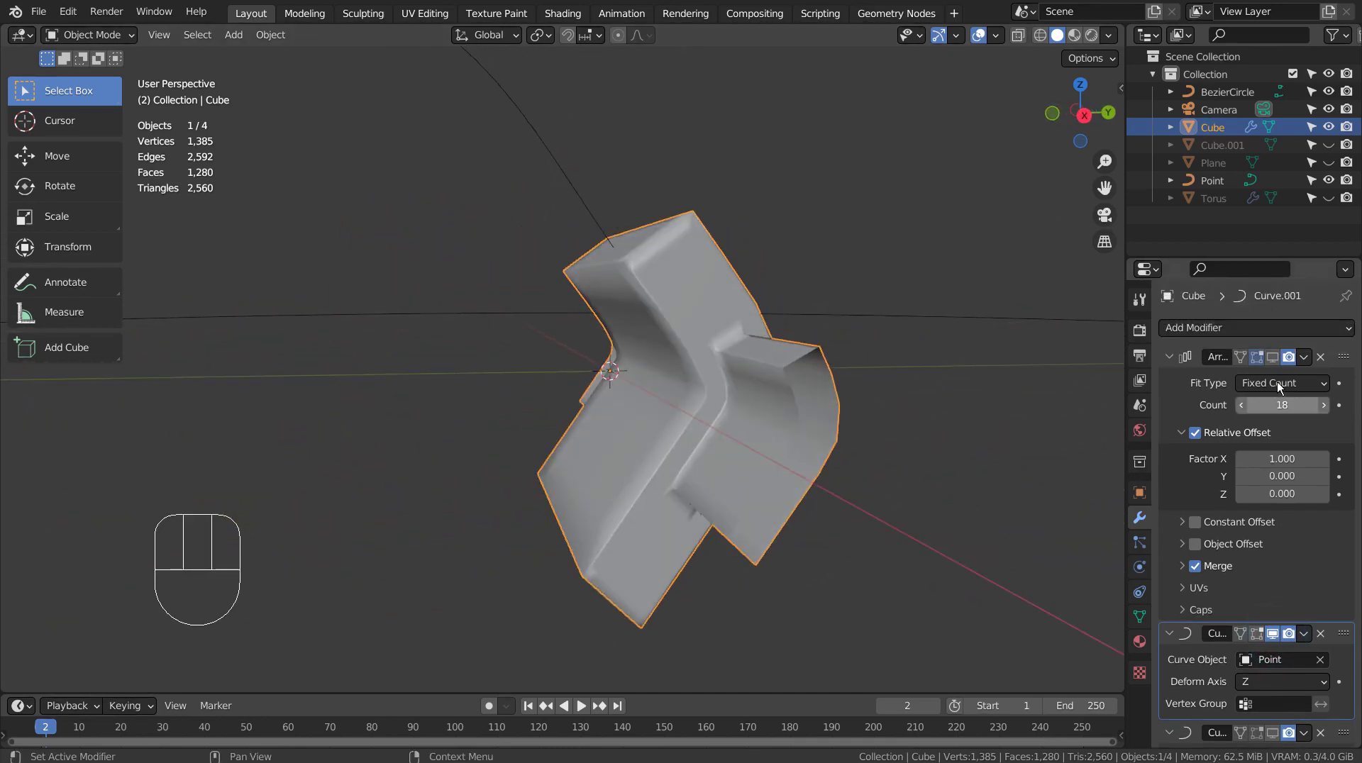
- Re-enable the Array and BezierCircle Curve modifiers so the chain wraps into a ring
{"action": "left_click", "coordinate": [1275, 356]}
{"action": "mouse_move", "coordinate": [791, 386]}
{"action": "middle_mouse_down"}
{"action": "mouse_move", "coordinate": [686, 386]}
{"action": "mouse_move", "coordinate": [925, 390]}
{"action": "mouse_move", "coordinate": [743, 389]}
{"action": "mouse_move", "coordinate": [1059, 522]}
{"action": "middle_mouse_up"}
{"action": "scroll", "coordinate": [1305, 636], "scroll_direction": "down", "scroll_amount": 2}
{"action": "scroll", "coordinate": [1305, 636], "scroll_direction": "down", "scroll_amount": 1}
{"action": "left_click", "coordinate": [1280, 661]}
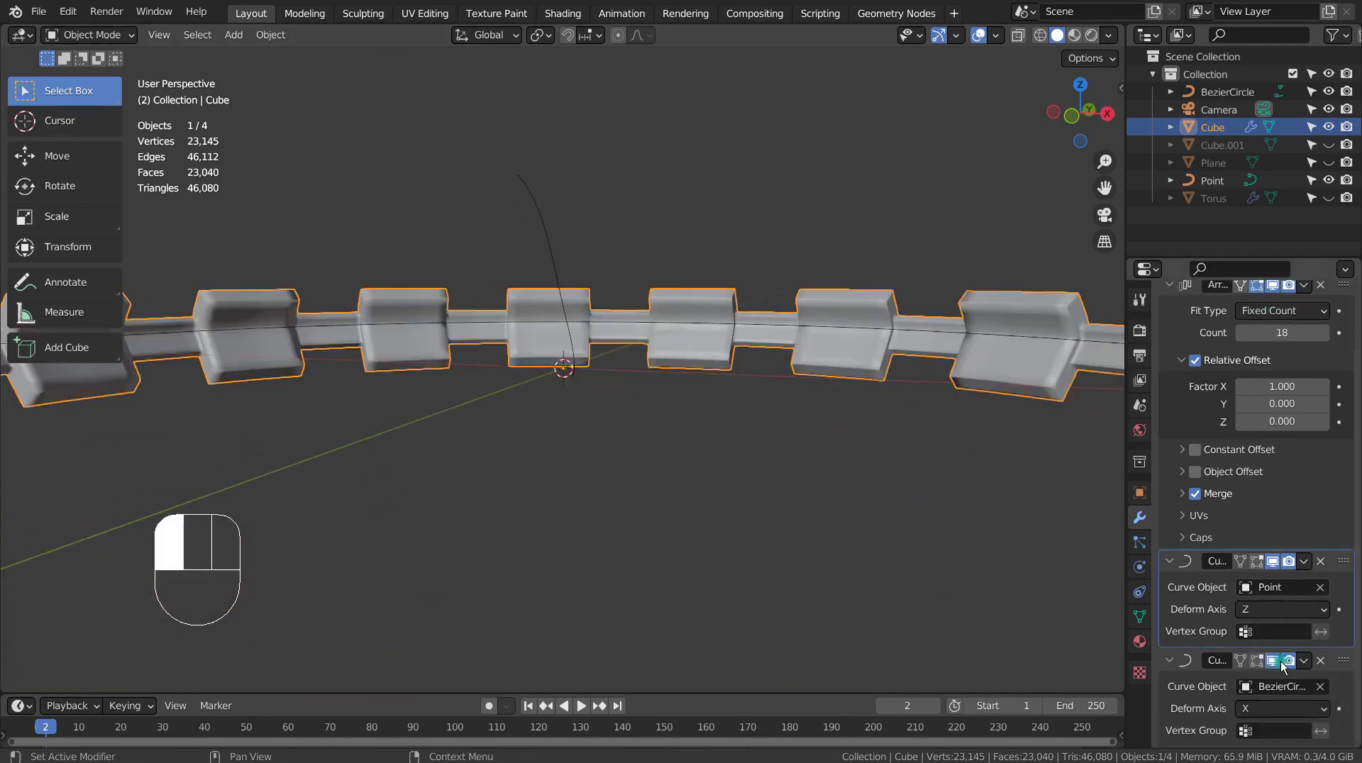
{"action": "mouse_move", "coordinate": [887, 513]}
{"action": "middle_mouse_down"}
{"action": "mouse_move", "coordinate": [387, 519]}
{"action": "mouse_move", "coordinate": [388, 452]}
{"action": "mouse_move", "coordinate": [707, 465]}
{"action": "mouse_move", "coordinate": [790, 500]}
{"action": "mouse_move", "coordinate": [758, 563]}
{"action": "mouse_move", "coordinate": [607, 568]}
{"action": "middle_mouse_up"}
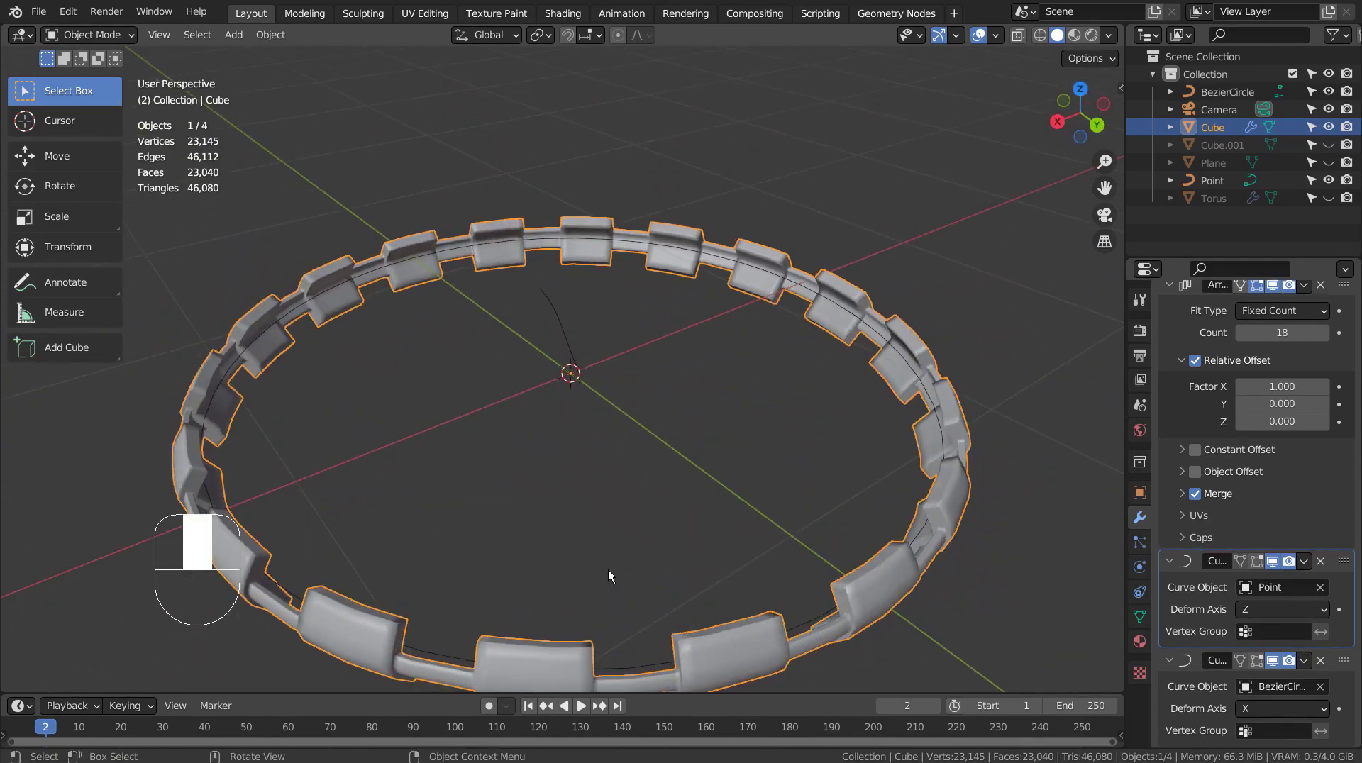
- Select all objects and switch the viewport to wireframe shading
{"action": "key", "text": "a"}
{"action": "key", "text": "shift+z"}
{"action": "mouse_move", "coordinate": [710, 508]}
{"action": "middle_mouse_down"}
{"action": "mouse_move", "coordinate": [735, 482]}
{"action": "mouse_move", "coordinate": [553, 382]}
{"action": "middle_mouse_up"}
- Select Point, BezierCircle, then the Cube, and inspect the Cube's modifiers
{"action": "left_click", "coordinate": [555, 245]}
{"action": "mouse_move", "coordinate": [562, 256]}
{"action": "middle_mouse_down"}
{"action": "mouse_move", "coordinate": [636, 437]}
{"action": "mouse_move", "coordinate": [760, 441]}
{"action": "mouse_move", "coordinate": [901, 355]}
{"action": "middle_mouse_up"}
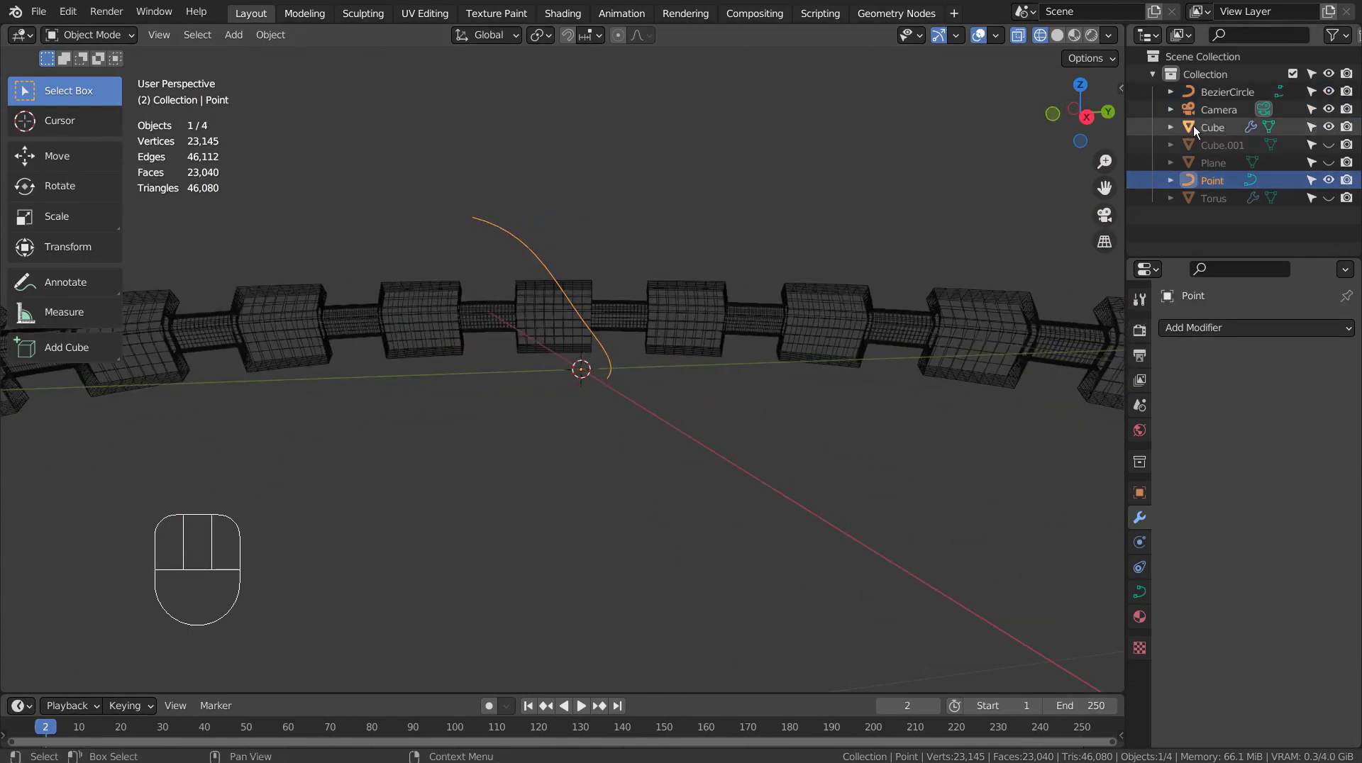
{"action": "left_click", "coordinate": [1222, 92]}
{"action": "mouse_move", "coordinate": [921, 389]}
{"action": "middle_mouse_down"}
{"action": "mouse_move", "coordinate": [753, 473]}
{"action": "mouse_move", "coordinate": [718, 472]}
{"action": "middle_mouse_up"}
{"action": "left_click", "coordinate": [1201, 129]}
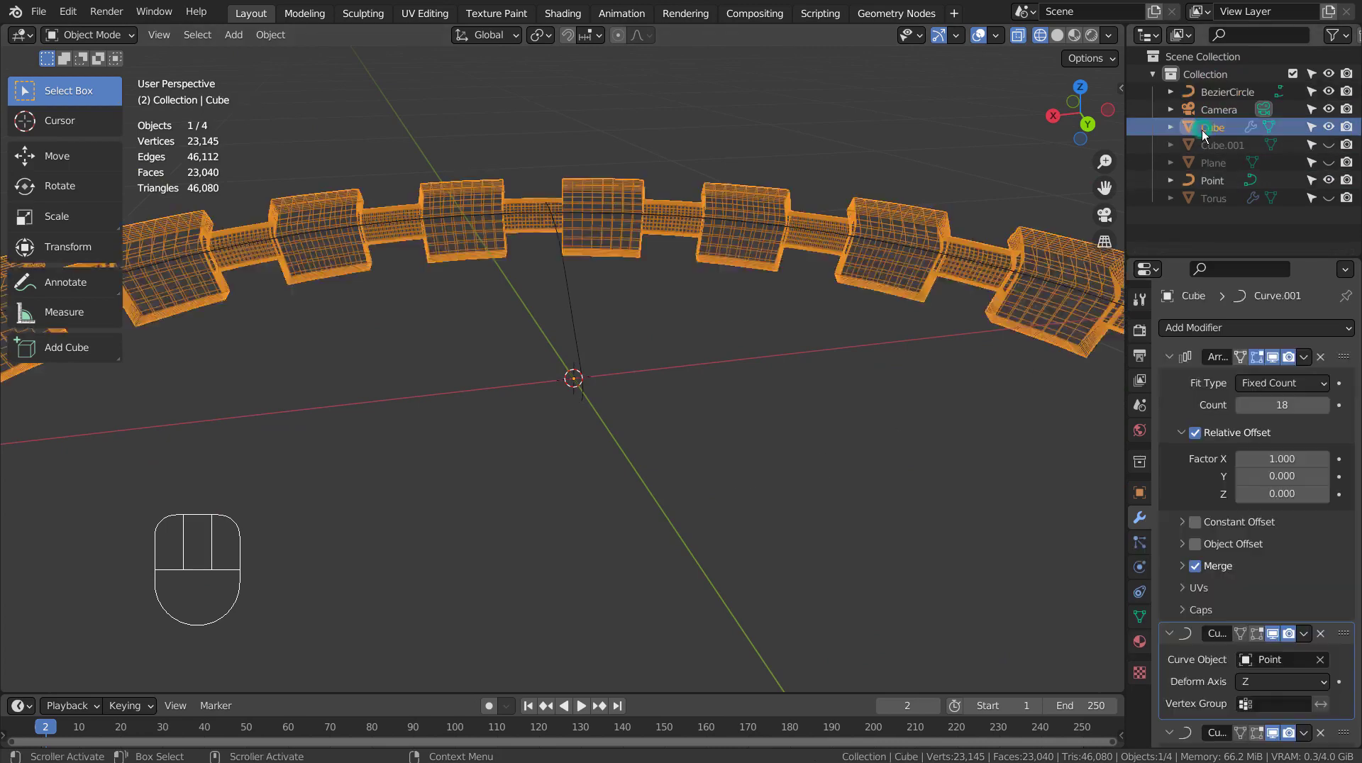
{"action": "scroll", "coordinate": [1020, 373], "scroll_direction": "down", "scroll_amount": 3}
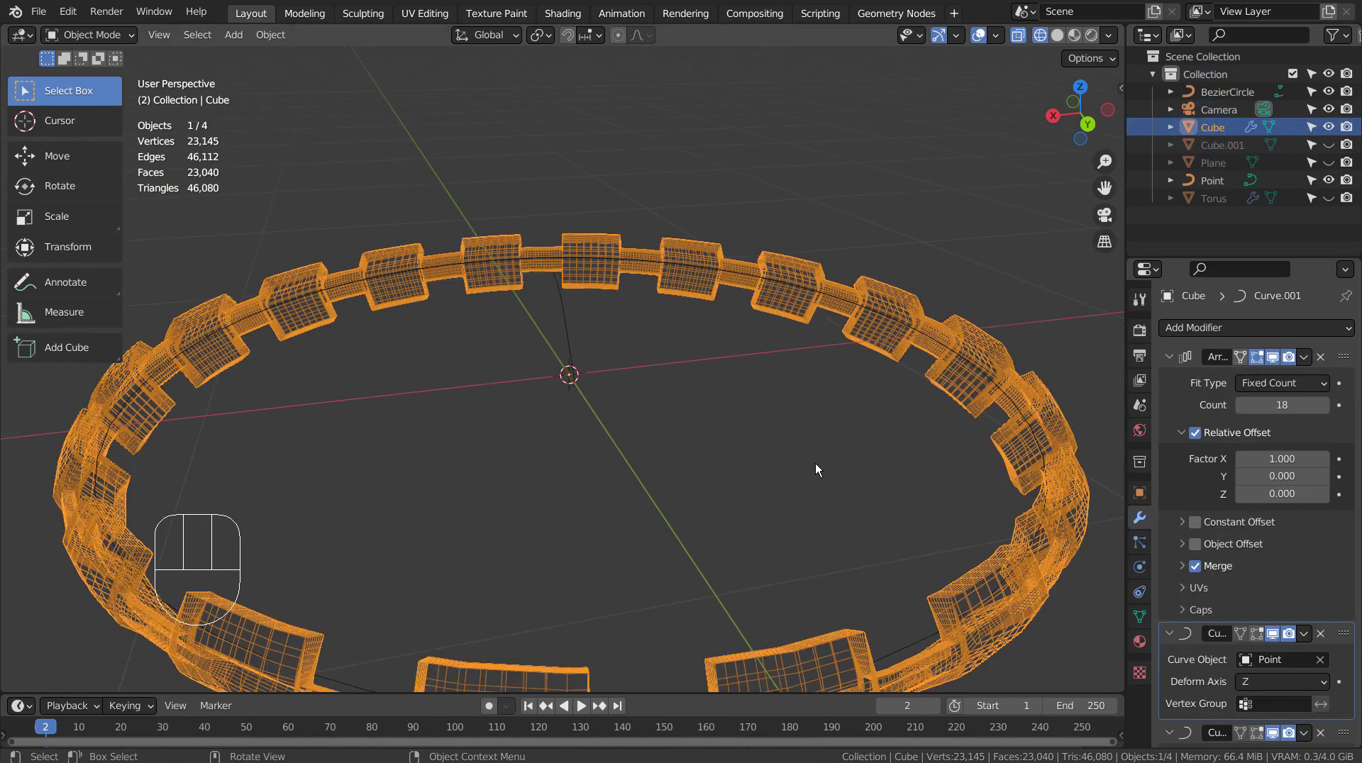
{"action": "scroll", "coordinate": [815, 463], "scroll_direction": "down", "scroll_amount": 4}
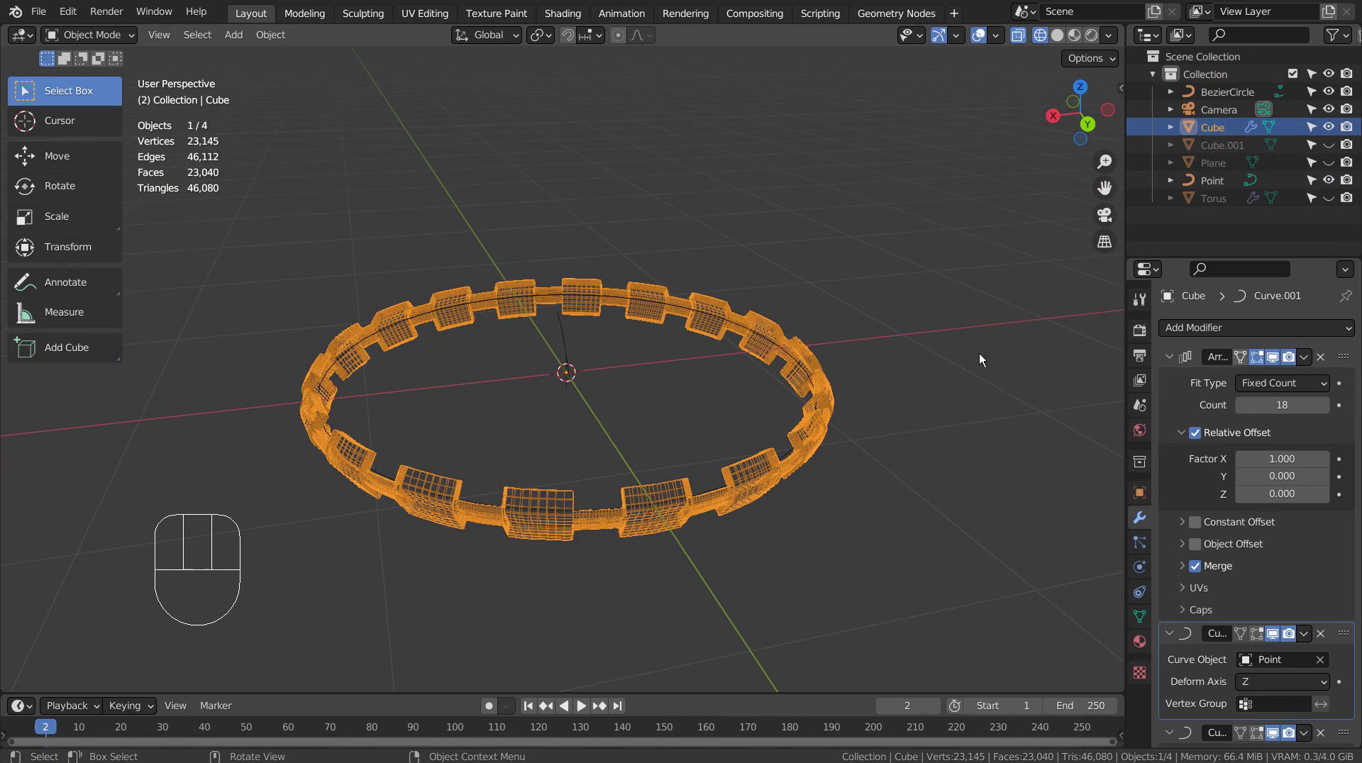
- Briefly show Cube.001, hide it again, and select the Cube ring
{"action": "left_click", "coordinate": [1328, 145]}
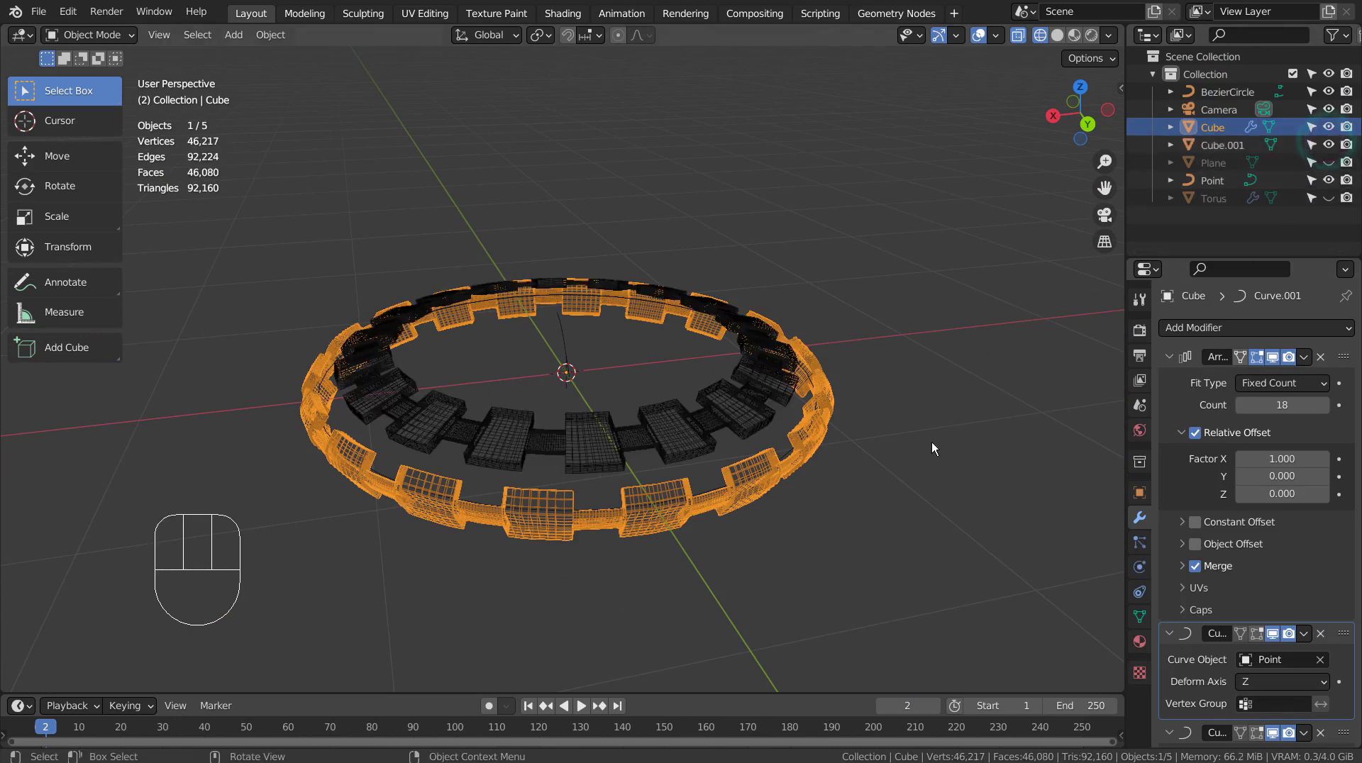
{"action": "left_click", "coordinate": [1222, 144]}
{"action": "scroll", "coordinate": [765, 465], "scroll_direction": "up", "scroll_amount": 3}
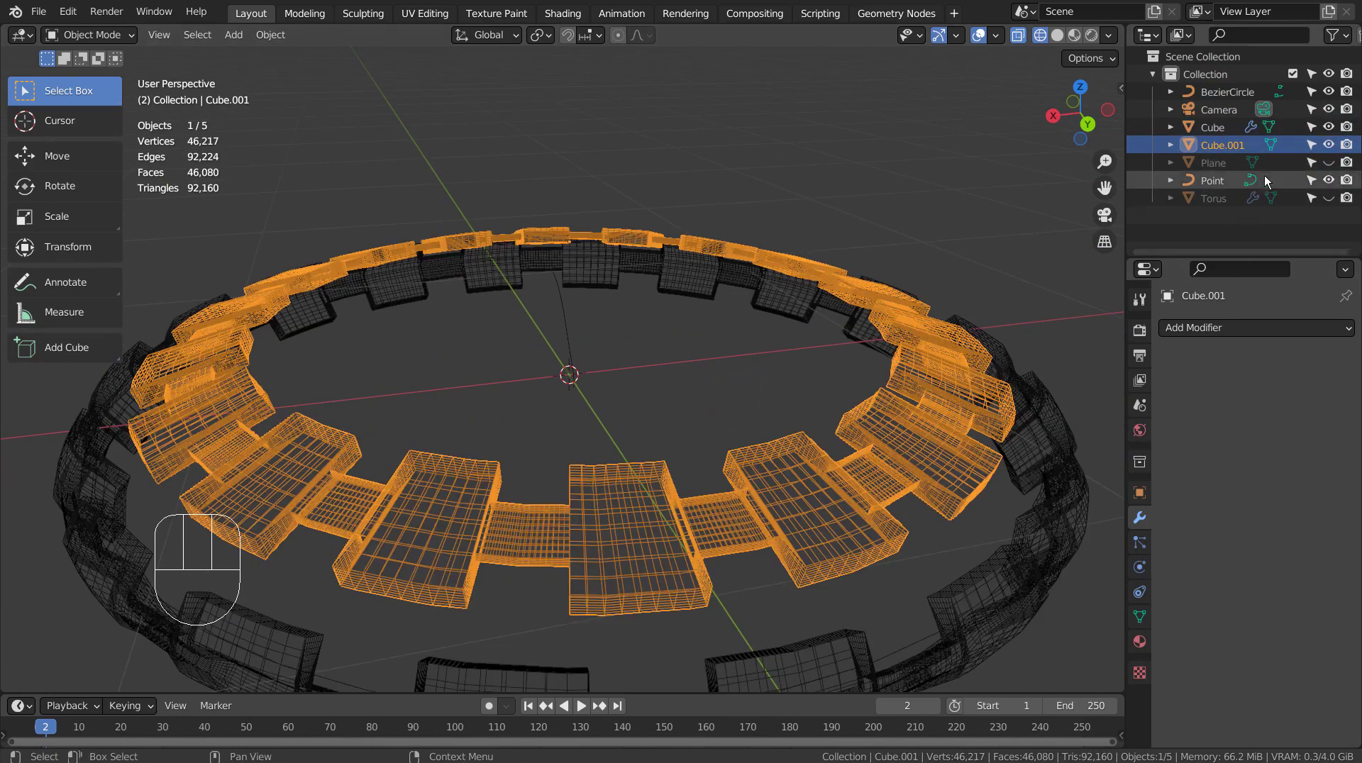
{"action": "left_click", "coordinate": [1329, 145]}
{"action": "left_click", "coordinate": [1213, 127]}
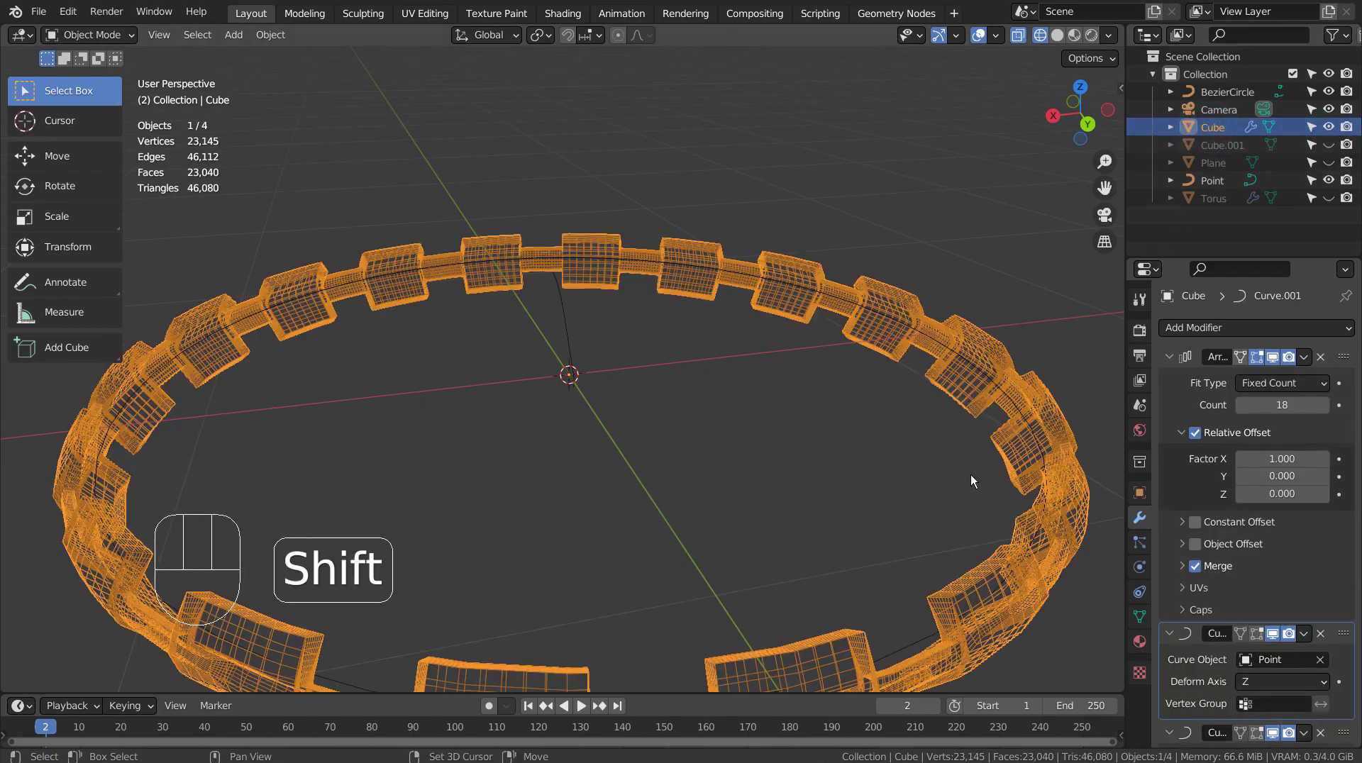
- Try a scaled duplicate of the Cube ring, then undo it
{"action": "key", "text": "shift+d"}
{"action": "key", "text": "s"}
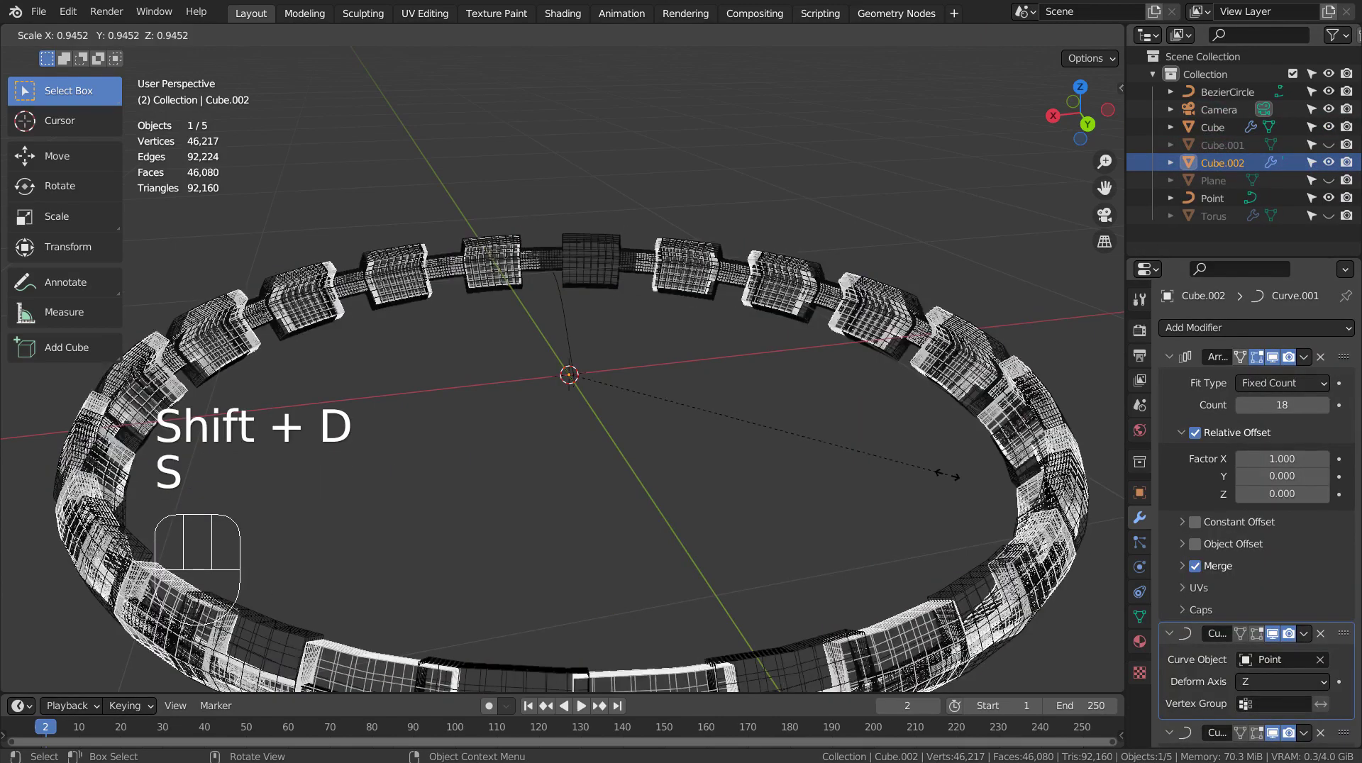
{"action": "left_click", "coordinate": [905, 474]}
{"action": "key", "text": "ctrl+z"}
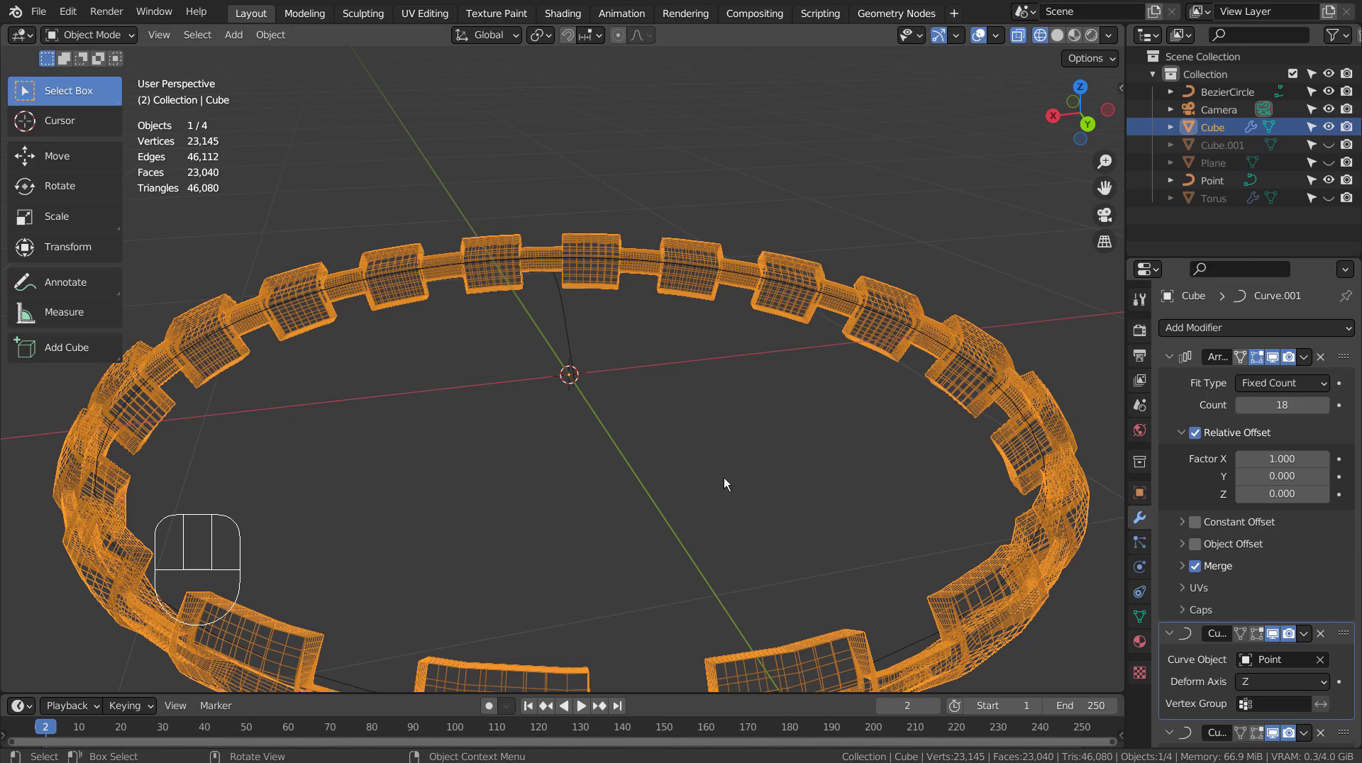
{"action": "scroll", "coordinate": [724, 492], "scroll_direction": "down", "scroll_amount": 4}
- From the front view, raise the Cube ring along Z and restore solid shading
{"action": "key", "text": "KP_1"}
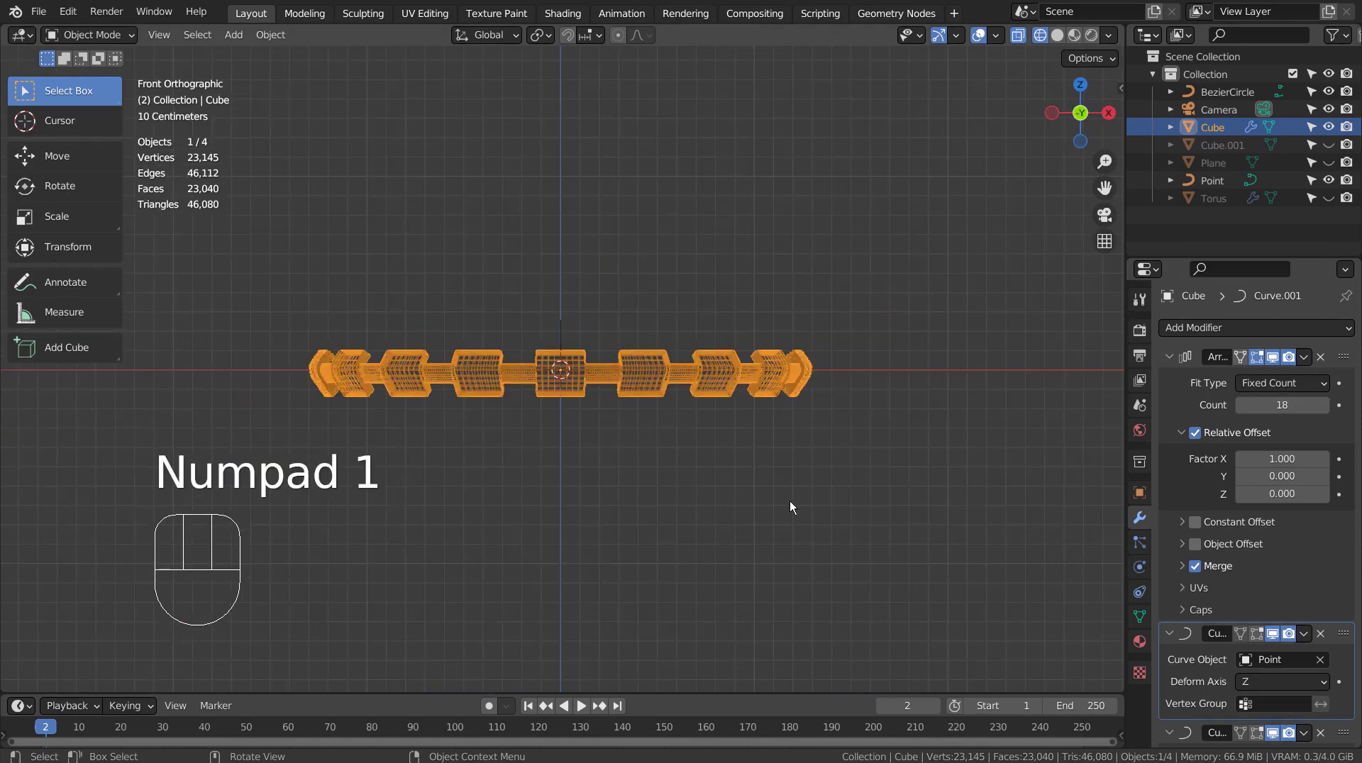
{"action": "key", "text": "g"}
{"action": "key", "text": "z"}
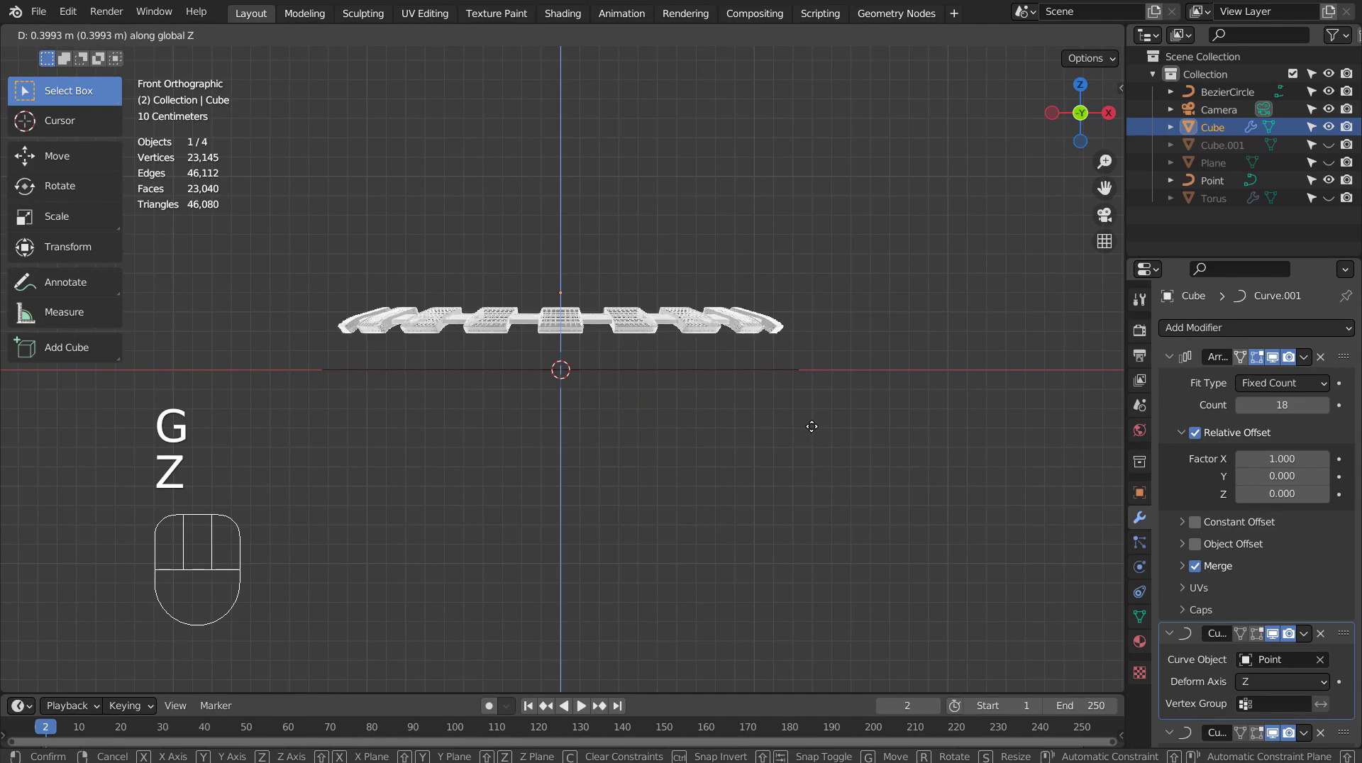
{"action": "left_click", "coordinate": [810, 423]}
{"action": "mouse_move", "coordinate": [812, 424]}
{"action": "middle_mouse_down"}
{"action": "mouse_move", "coordinate": [832, 444]}
{"action": "mouse_move", "coordinate": [907, 423]}
{"action": "mouse_move", "coordinate": [622, 364]}
{"action": "middle_mouse_up"}
{"action": "key", "text": "shift+z"}
- Move the Cube ring vertically again, then view it from the top
{"action": "left_click", "coordinate": [555, 336]}
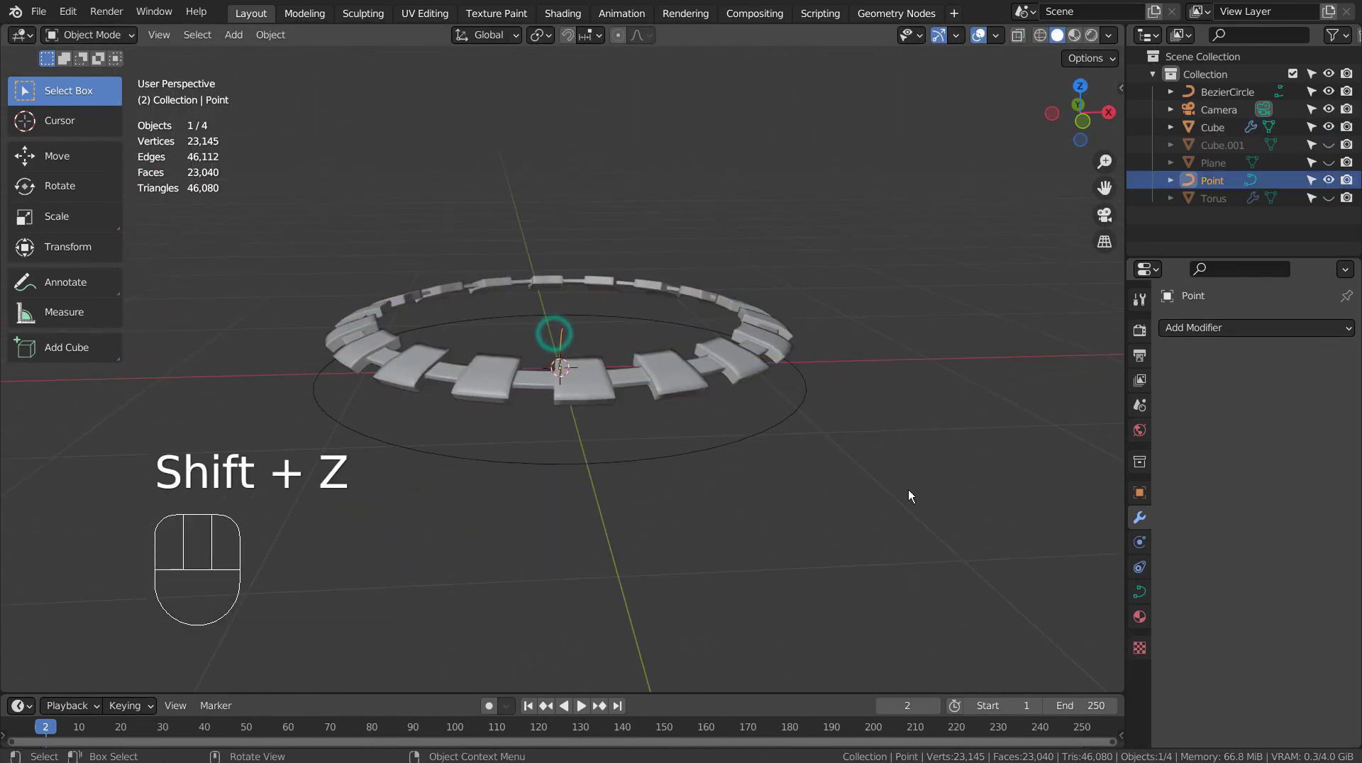
{"action": "mouse_move", "coordinate": [908, 489]}
{"action": "middle_mouse_down"}
{"action": "mouse_move", "coordinate": [496, 501]}
{"action": "mouse_move", "coordinate": [748, 511]}
{"action": "middle_mouse_up"}
{"action": "left_click", "coordinate": [720, 376]}
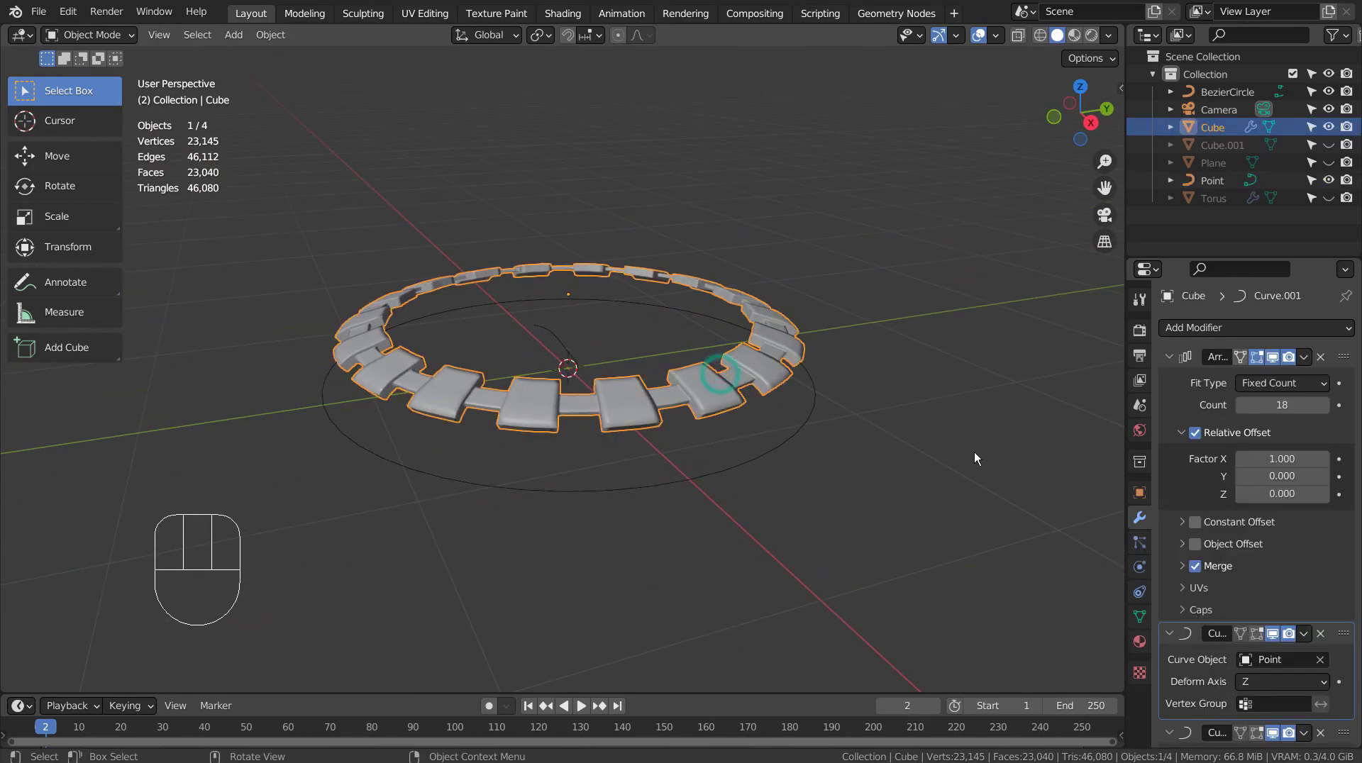
{"action": "key", "text": "g"}
{"action": "key", "text": "z"}
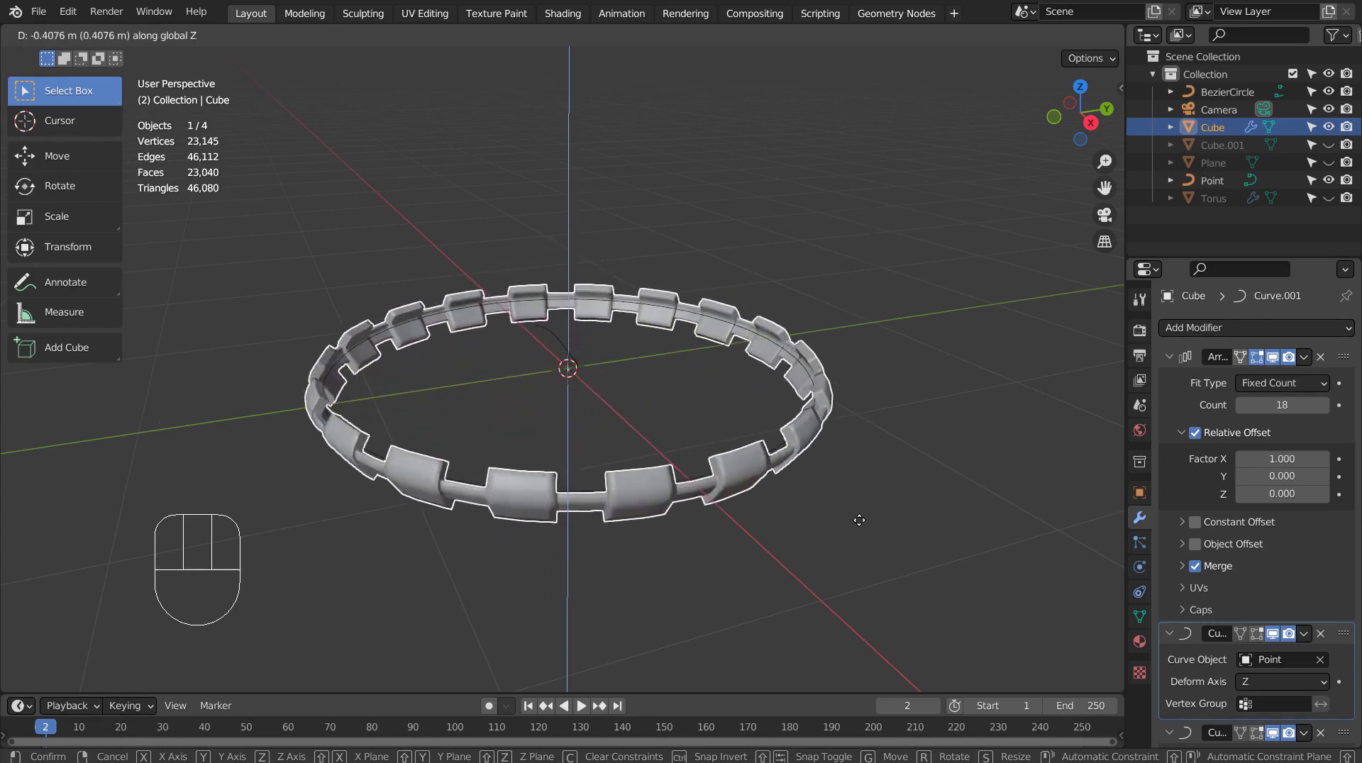
{"action": "left_click", "coordinate": [831, 476]}
{"action": "key", "text": "Tab"}
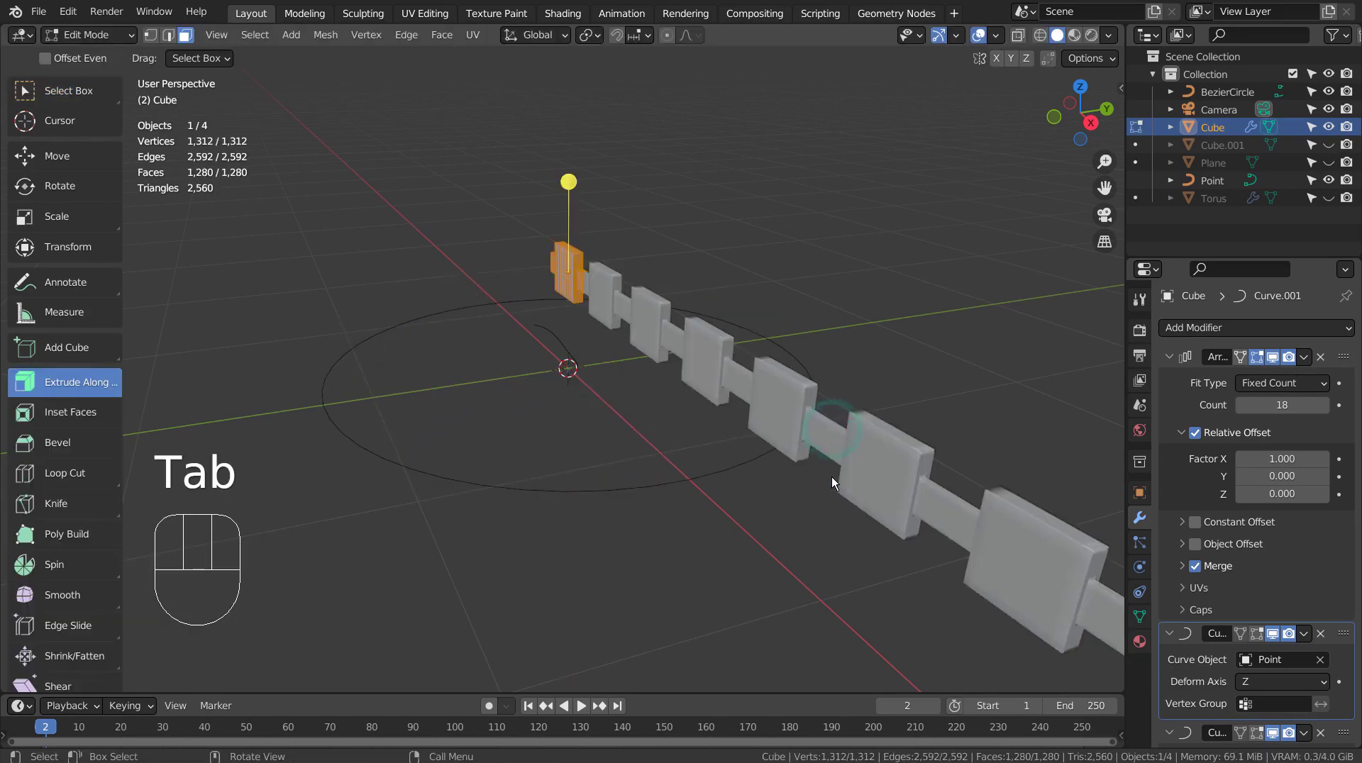
{"action": "key", "text": "Tab"}
{"action": "key", "text": "KP_7"}
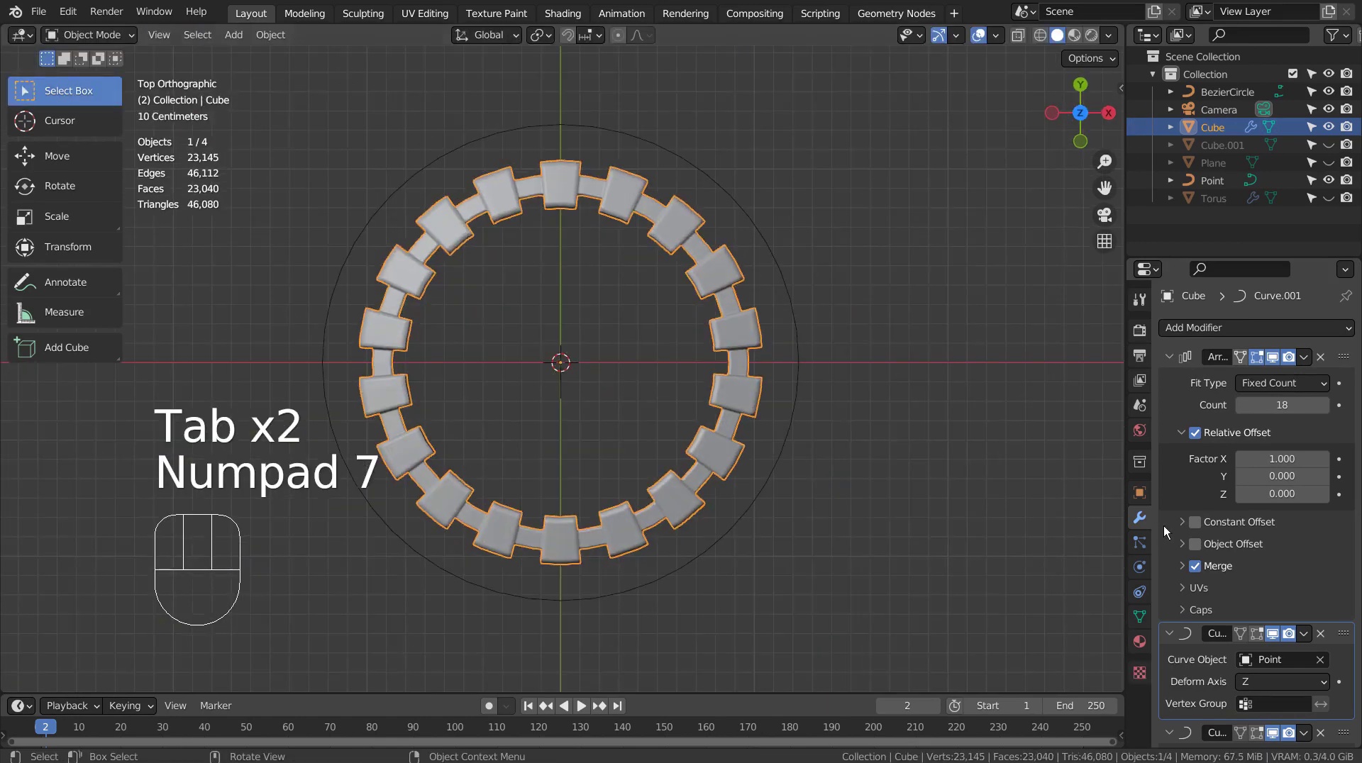
- Undo recent edits so the ring reverts to thin wall tiles, and deselect everything
{"action": "left_click", "coordinate": [1178, 488]}
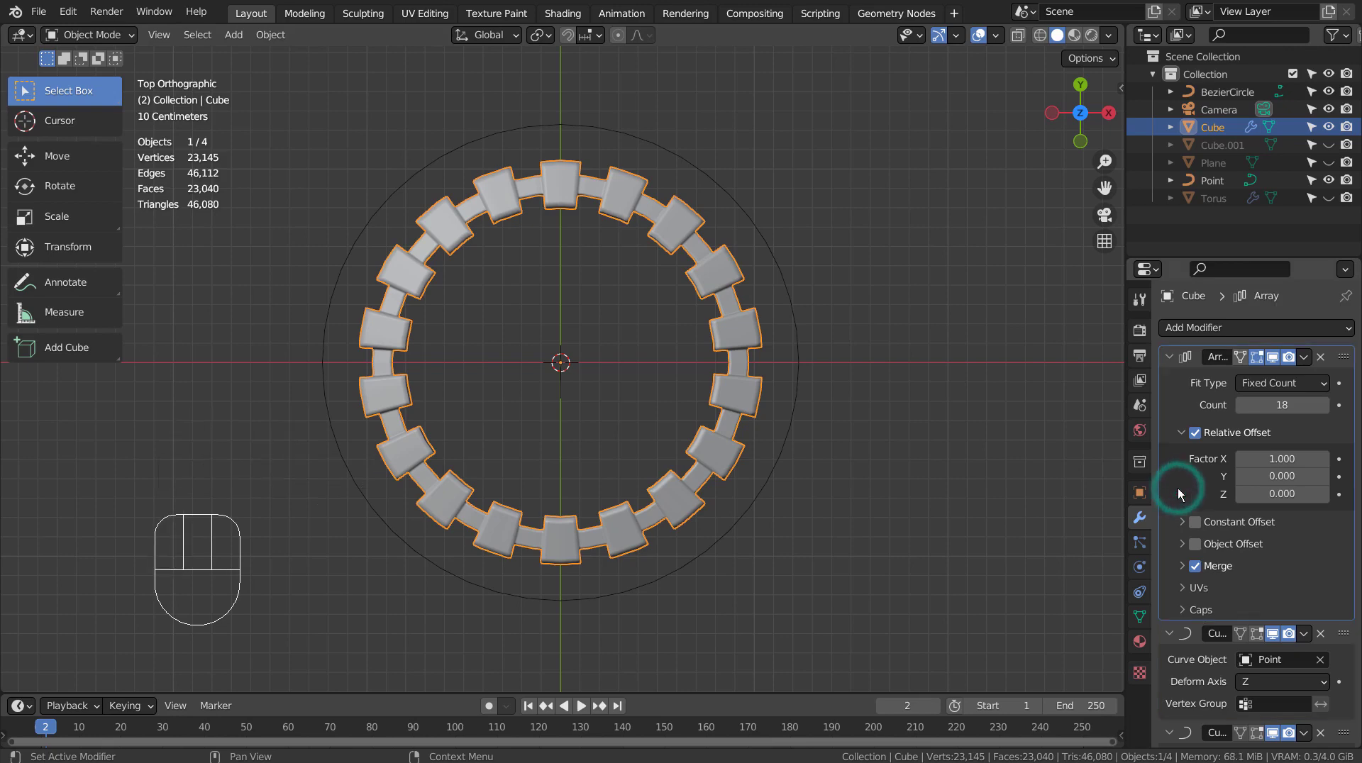
{"action": "key", "text": "ctrl+z"}
{"action": "key", "text": "ctrl+z"}
{"action": "key", "text": "ctrl+z"}
{"action": "key", "text": "ctrl+z"}
{"action": "key", "text": "ctrl+z"}
{"action": "key", "text": "ctrl+z"}
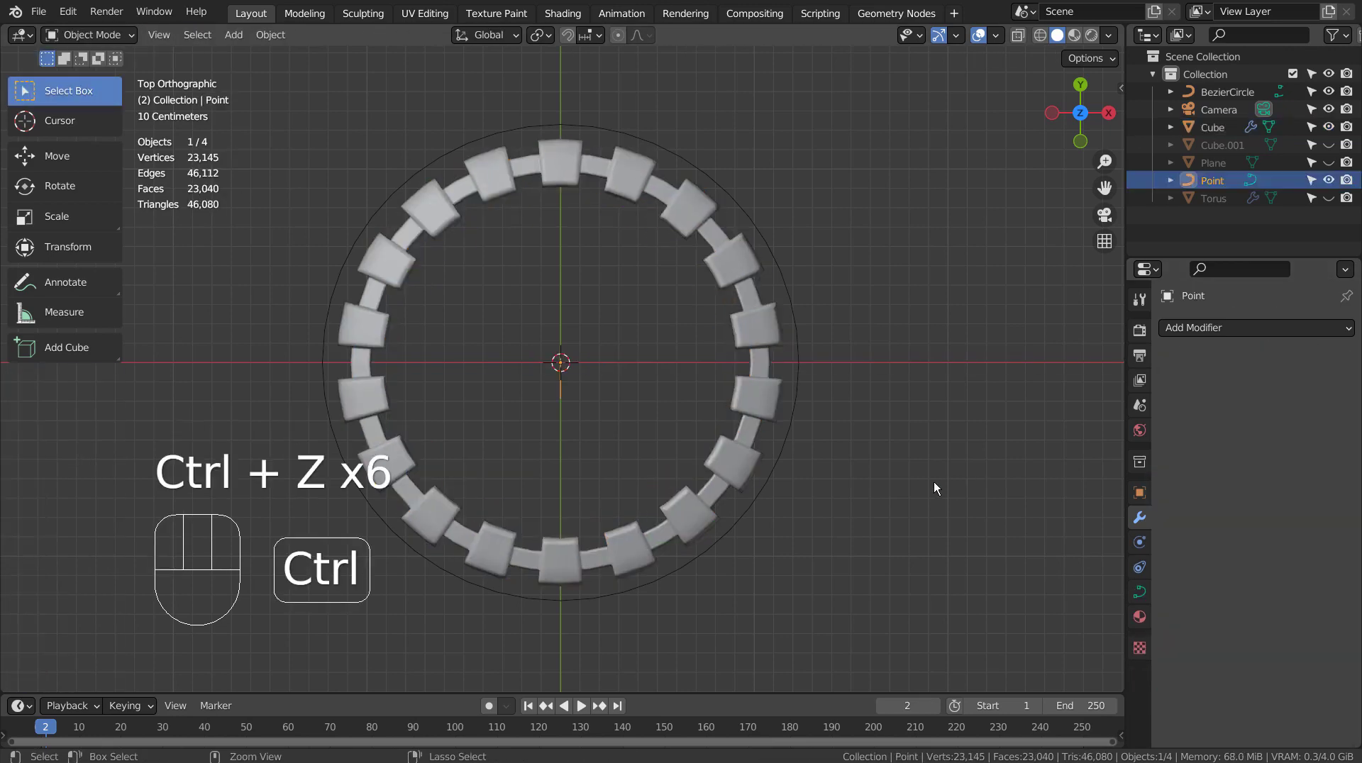
{"action": "key", "text": "ctrl+z"}
{"action": "key", "text": "ctrl+z"}
{"action": "left_click", "coordinate": [929, 523]}
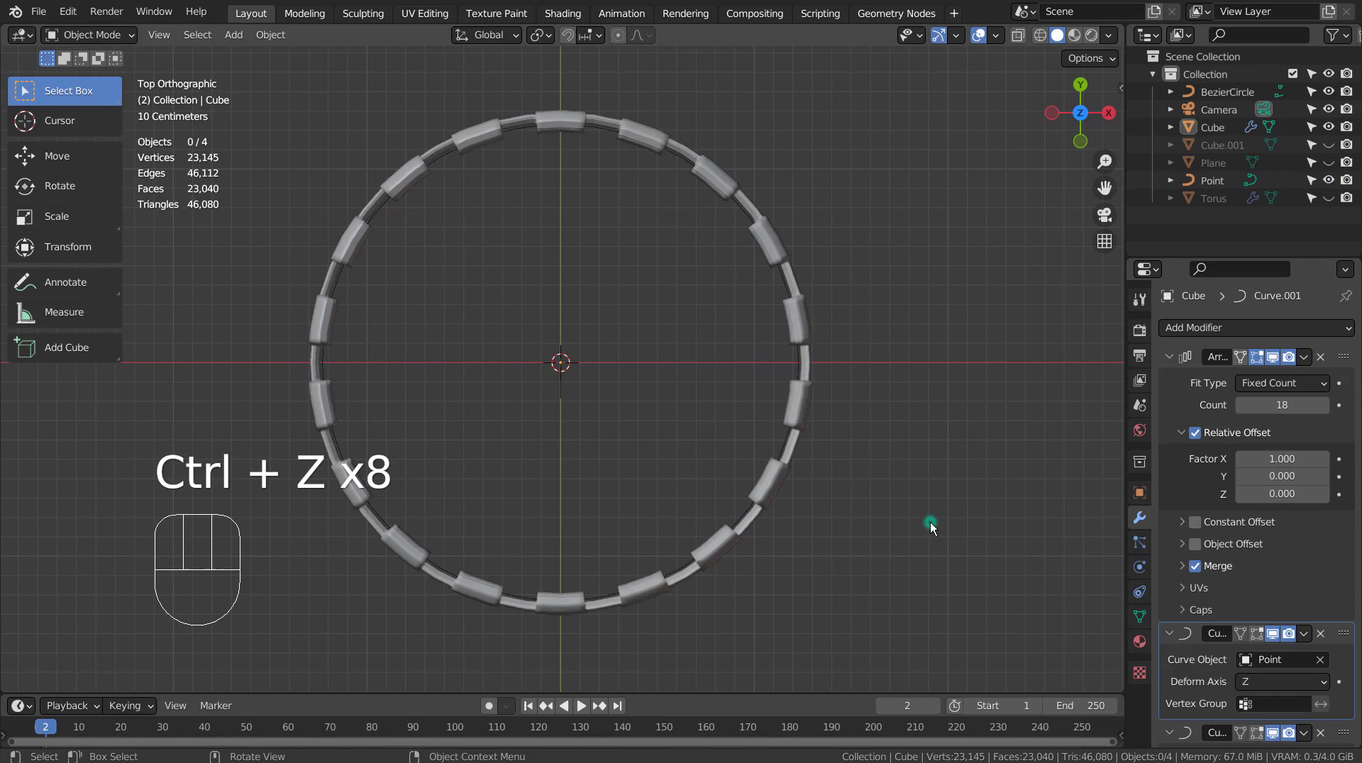
{"action": "middle_click_drag", "start_coordinate": [930, 522], "coordinate": [1092, 271]}
- Show the inner Cube.001 ring and test rotating it from top view, then undo
{"action": "left_click", "coordinate": [1328, 145]}
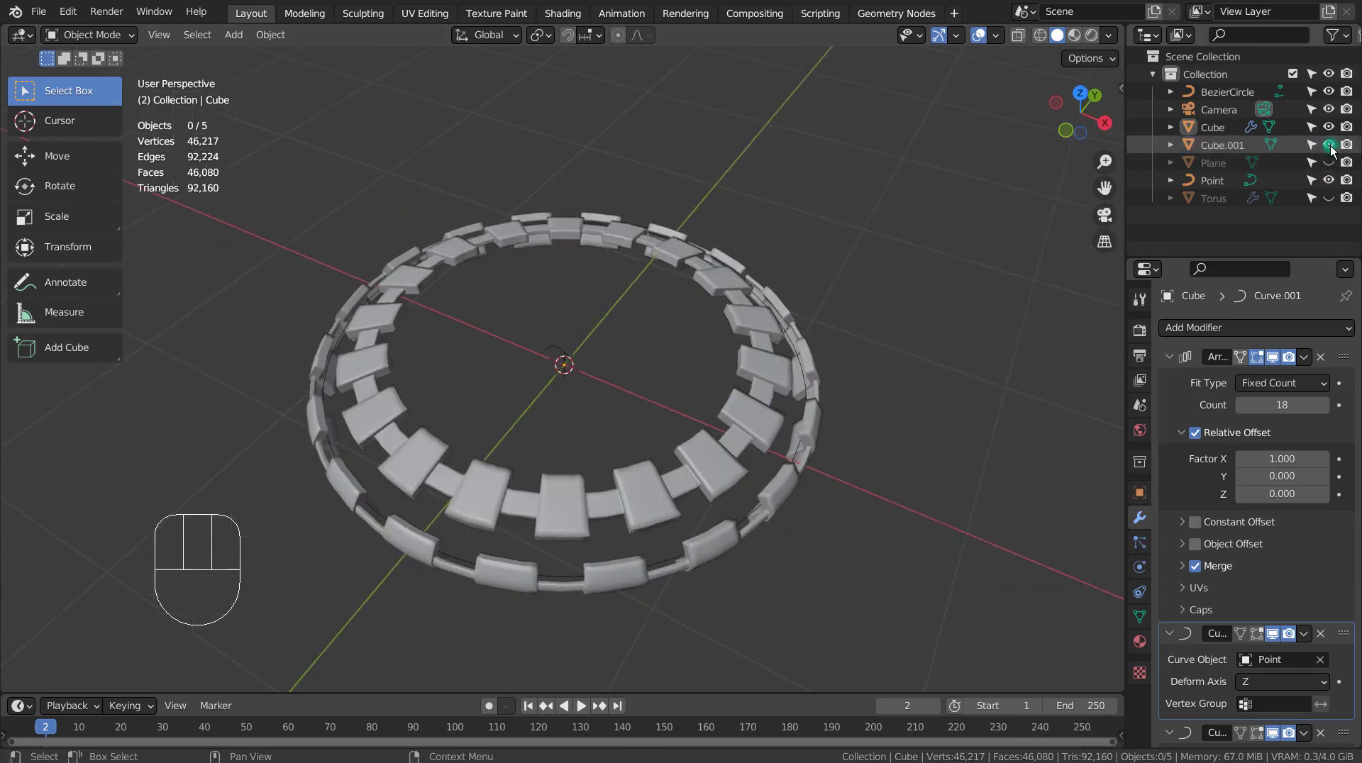
{"action": "left_click", "coordinate": [710, 439]}
{"action": "key", "text": "KP_7"}
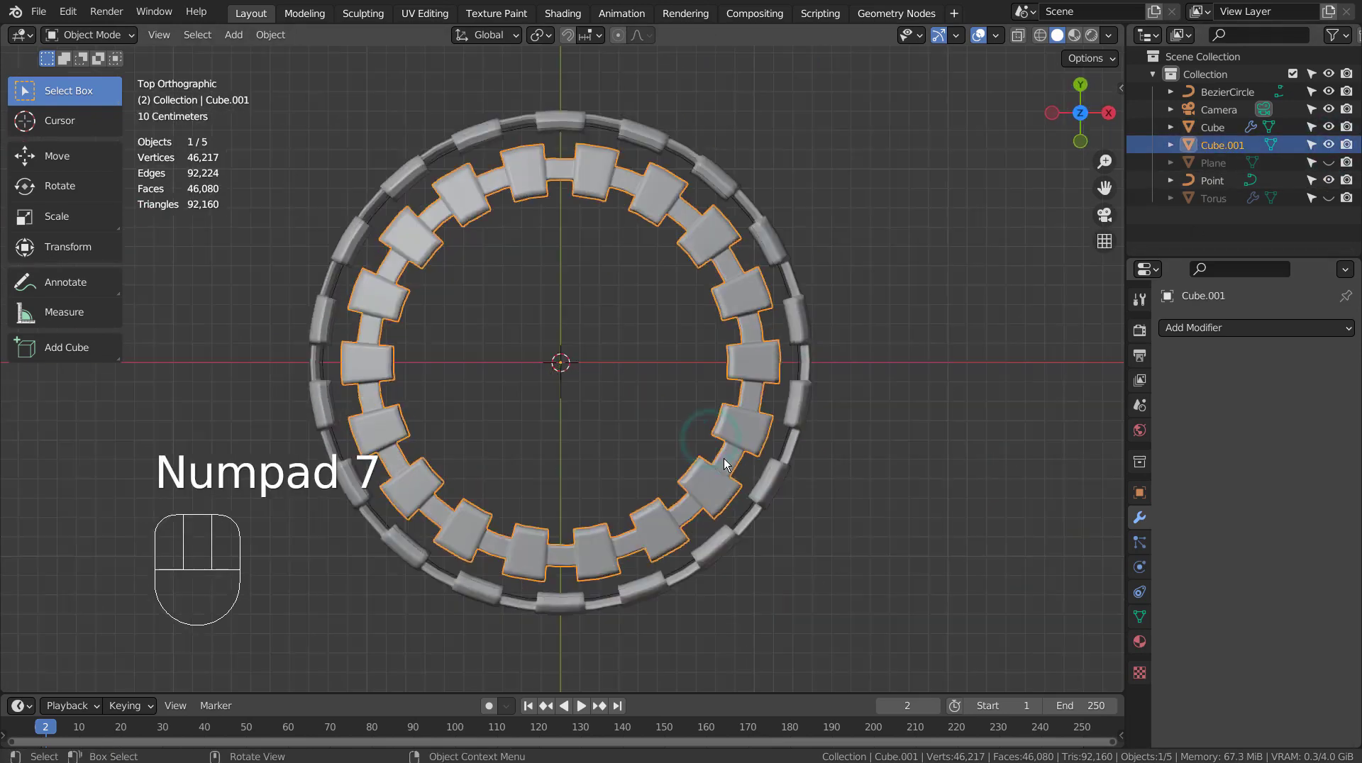
{"action": "key", "text": "r"}
{"action": "left_click", "coordinate": [734, 598]}
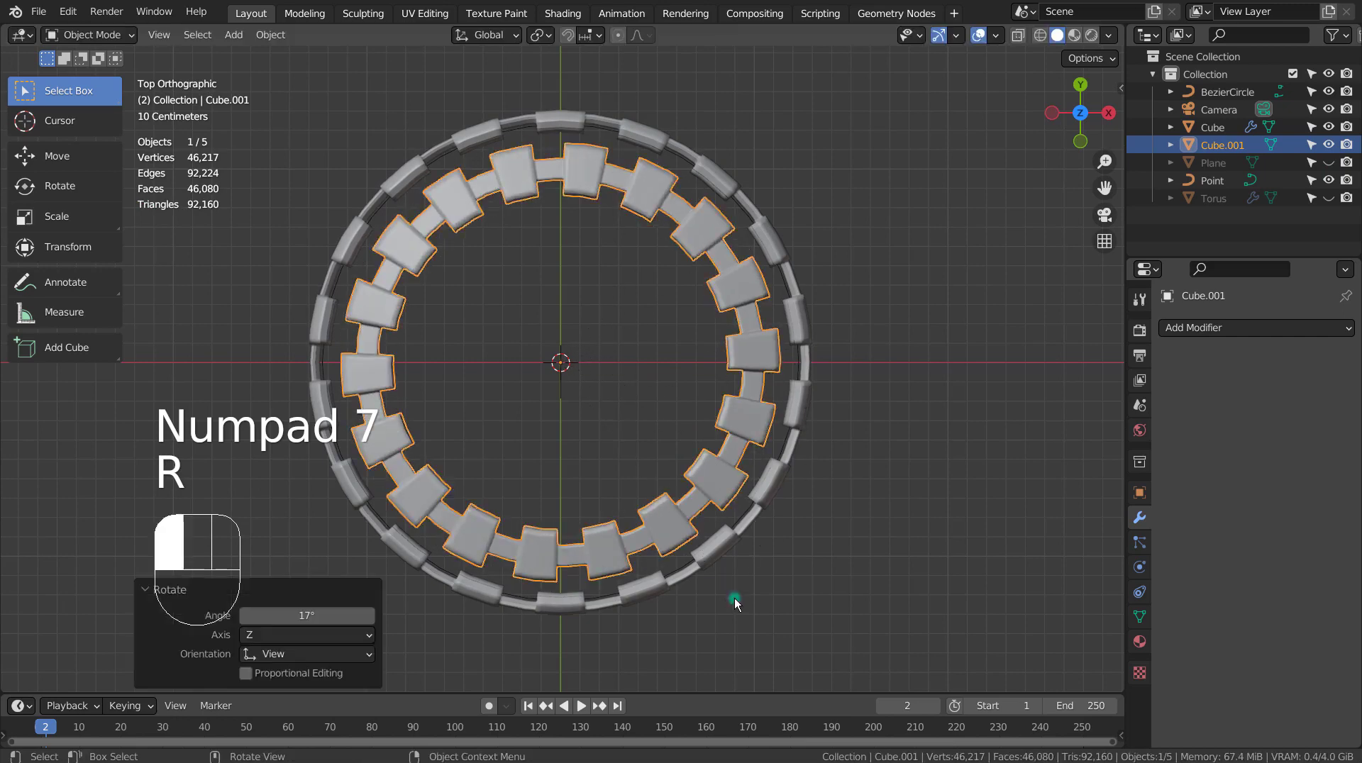
{"action": "key", "text": "ctrl+z"}
{"action": "mouse_move", "coordinate": [876, 587]}
{"action": "middle_mouse_down"}
{"action": "mouse_move", "coordinate": [905, 593]}
{"action": "mouse_move", "coordinate": [742, 450]}
{"action": "middle_mouse_up"}
- Hide the inner and outer box rings and the original torus
{"action": "key", "text": "h"}
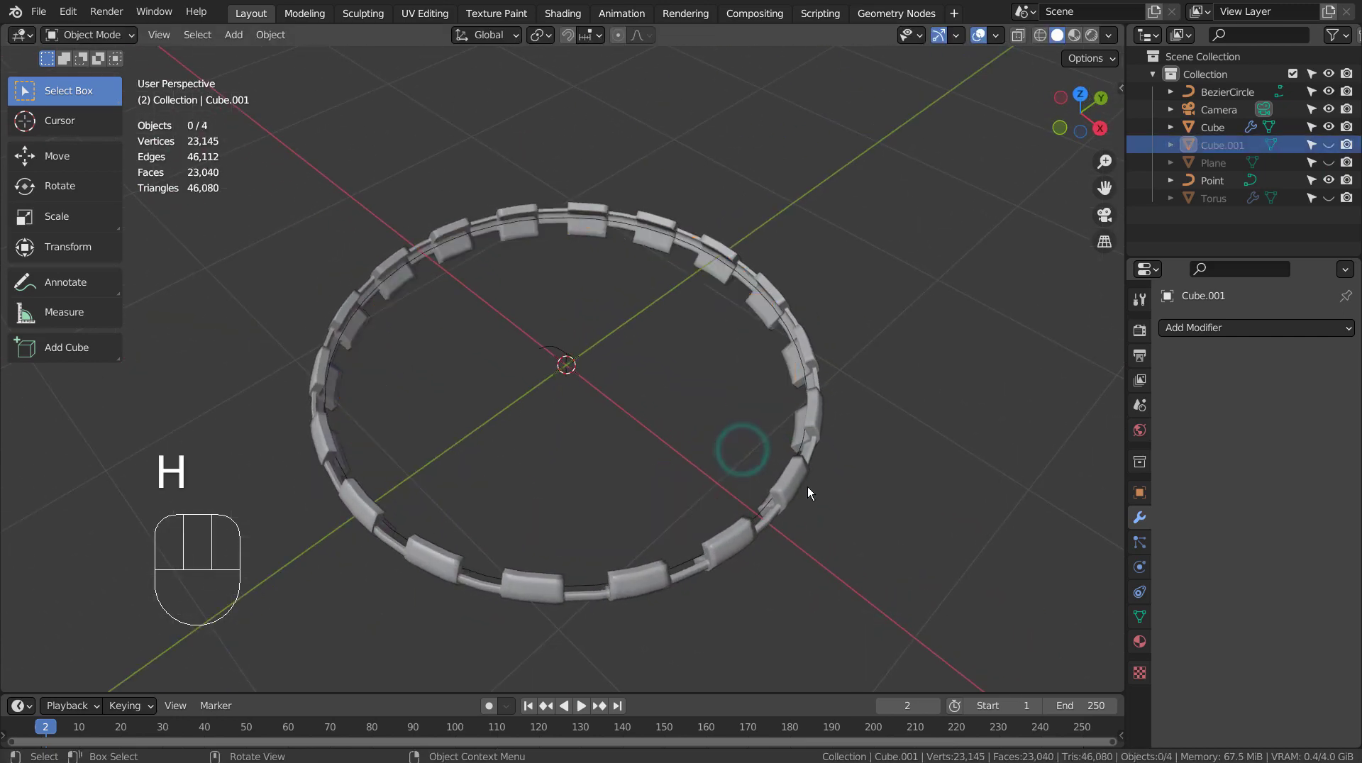
{"action": "left_click", "coordinate": [803, 487]}
{"action": "key", "text": "h"}
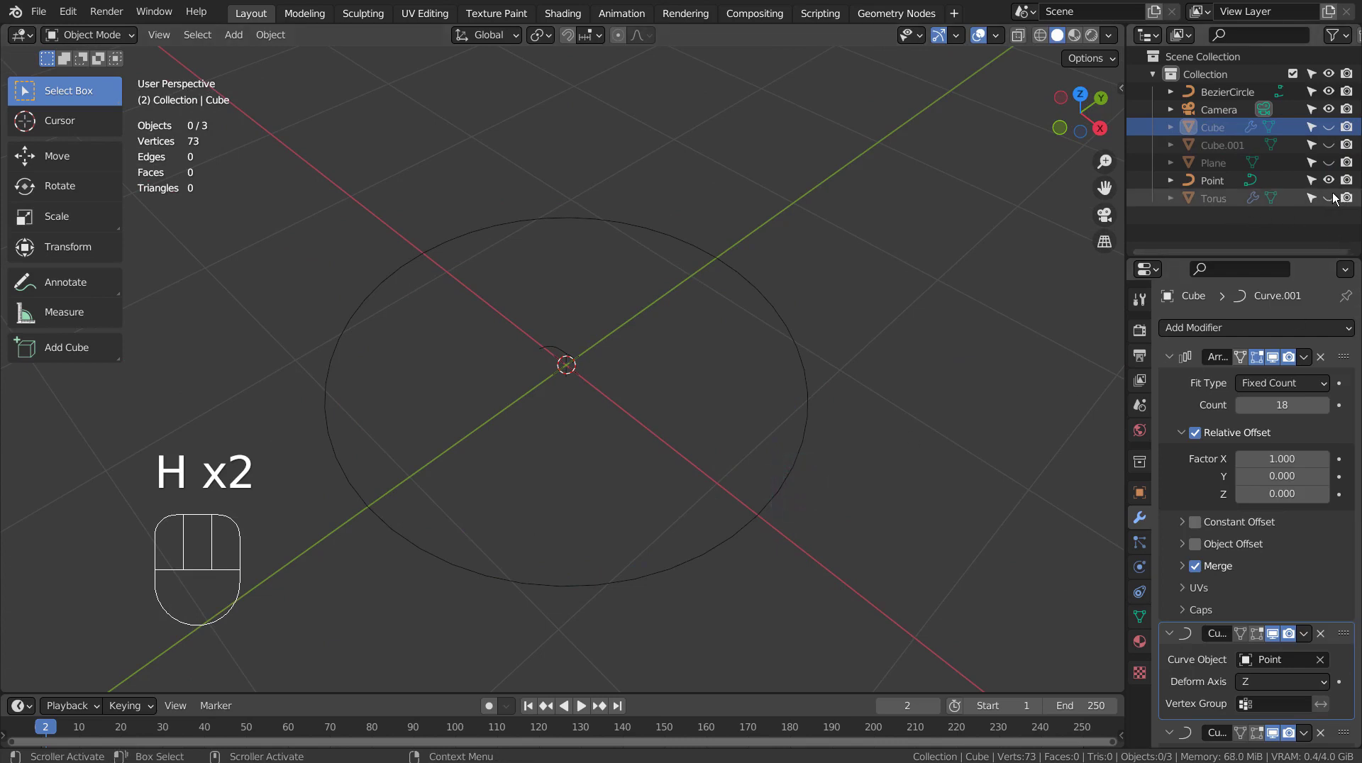
{"action": "left_click", "coordinate": [1328, 198]}
{"action": "mouse_move", "coordinate": [849, 468]}
{"action": "middle_mouse_down"}
{"action": "mouse_move", "coordinate": [831, 398]}
{"action": "mouse_move", "coordinate": [836, 438]}
{"action": "middle_mouse_up"}
{"action": "left_click", "coordinate": [770, 414]}
{"action": "key", "text": "h"}
- Add a new torus mesh and enter Edit Mode on it
{"action": "key", "text": "shift+a"}
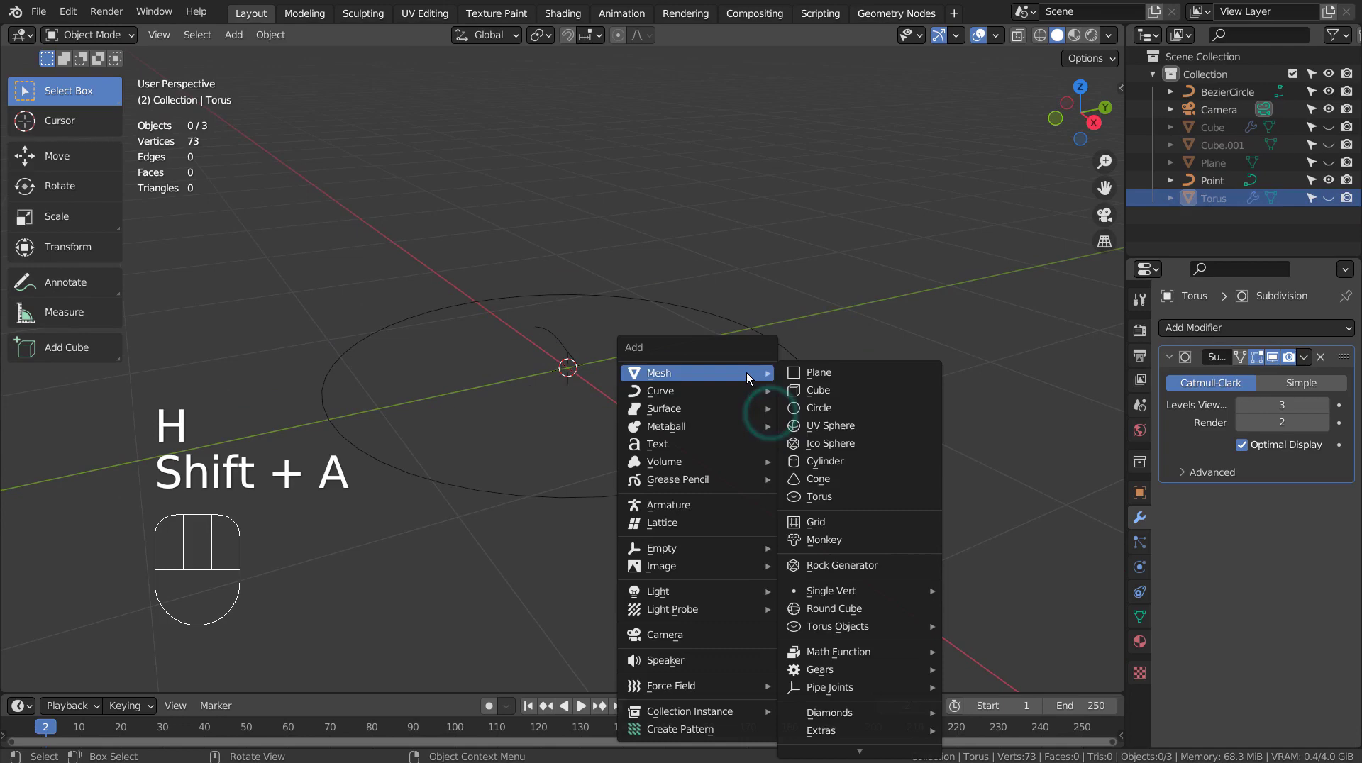
{"action": "left_click", "coordinate": [873, 491]}
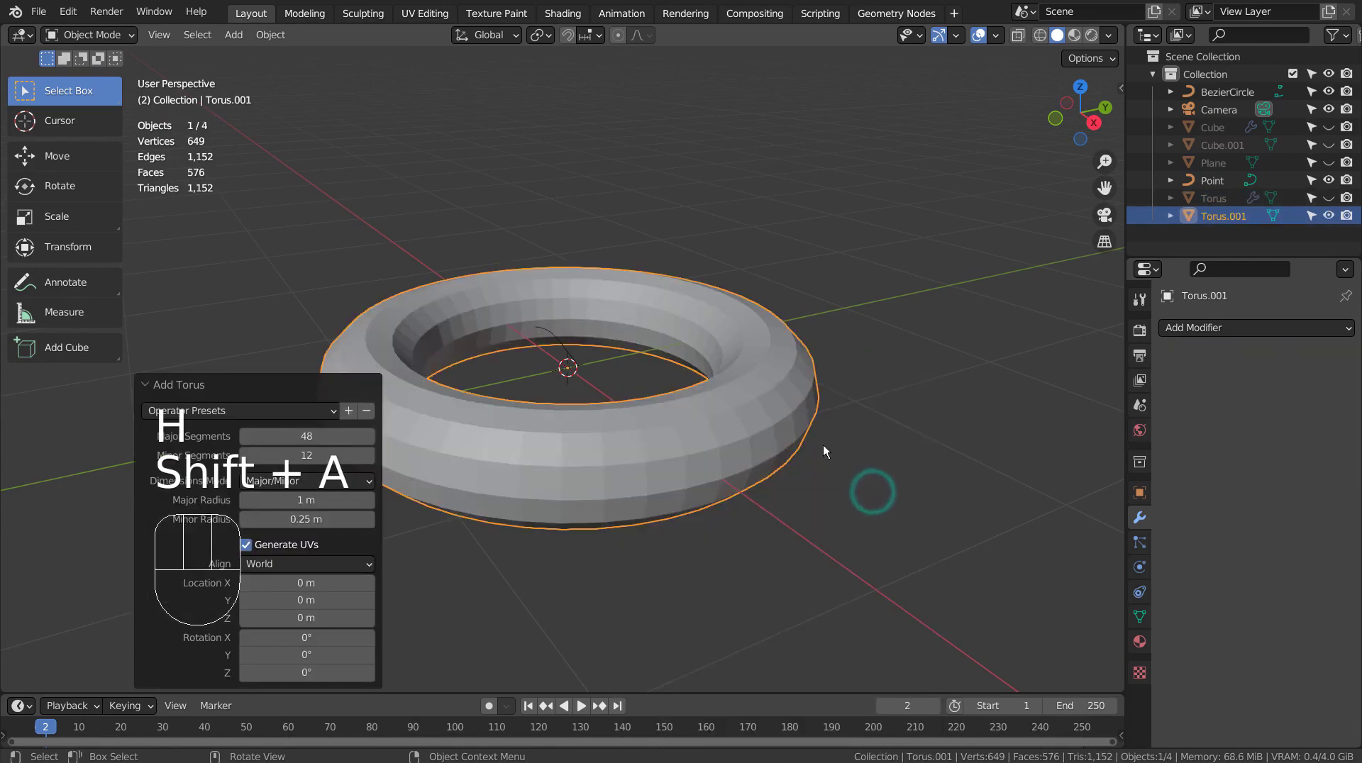
{"action": "key", "text": "Tab"}
- Lower one edge loop of the torus along Z with proportional editing enabled
{"action": "key", "text": "2"}
{"action": "left_click", "coordinate": [724, 389], "text": "alt"}
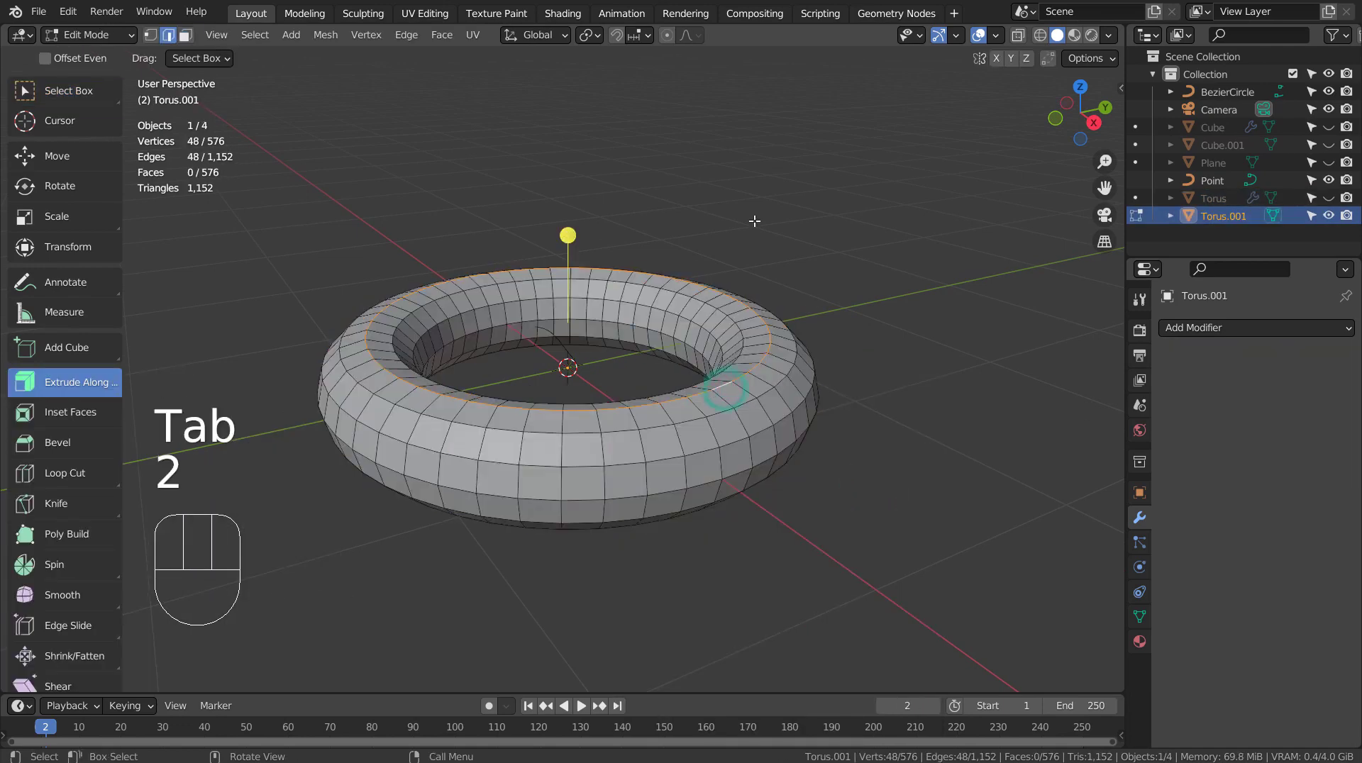
{"action": "left_click", "coordinate": [666, 34]}
{"action": "key", "text": "g"}
{"action": "key", "text": "z"}
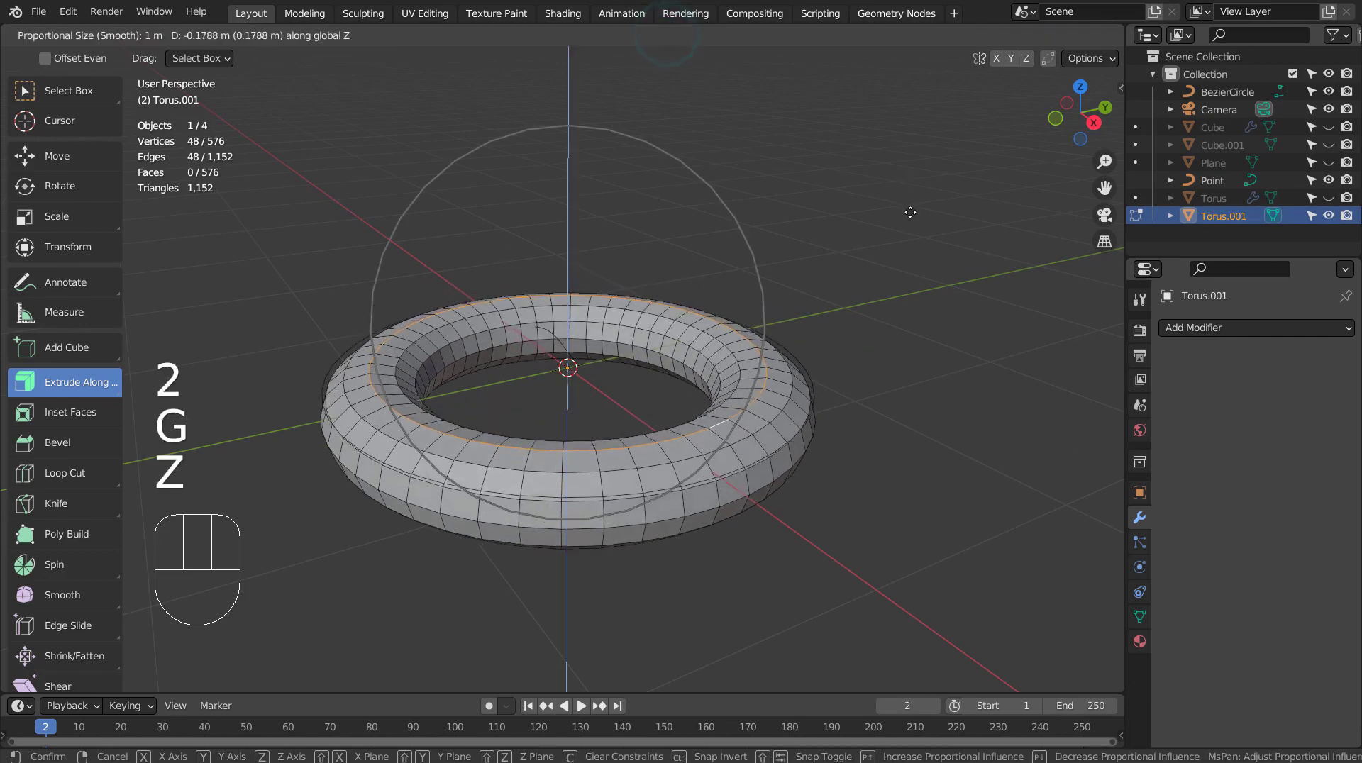
{"action": "scroll", "coordinate": [910, 238], "scroll_direction": "up", "scroll_amount": 9}
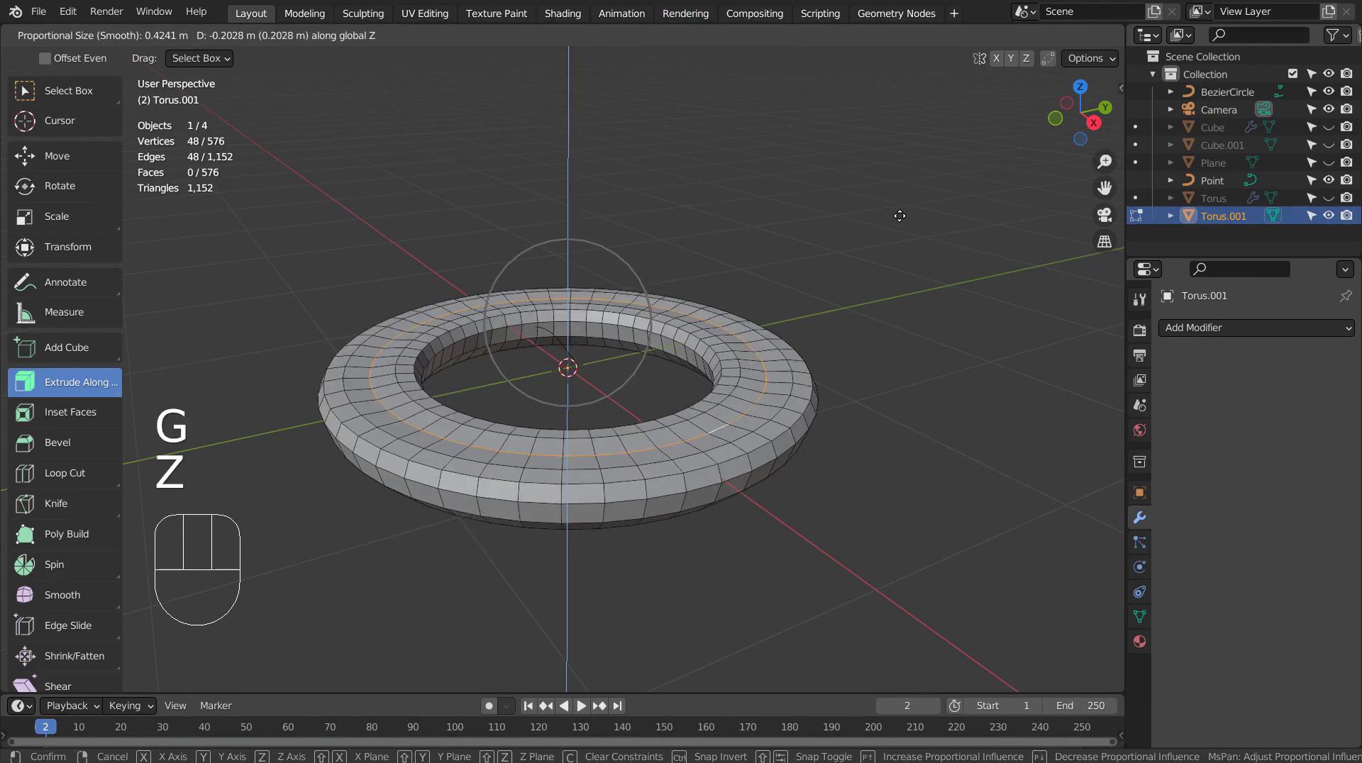
{"action": "left_click", "coordinate": [894, 222]}
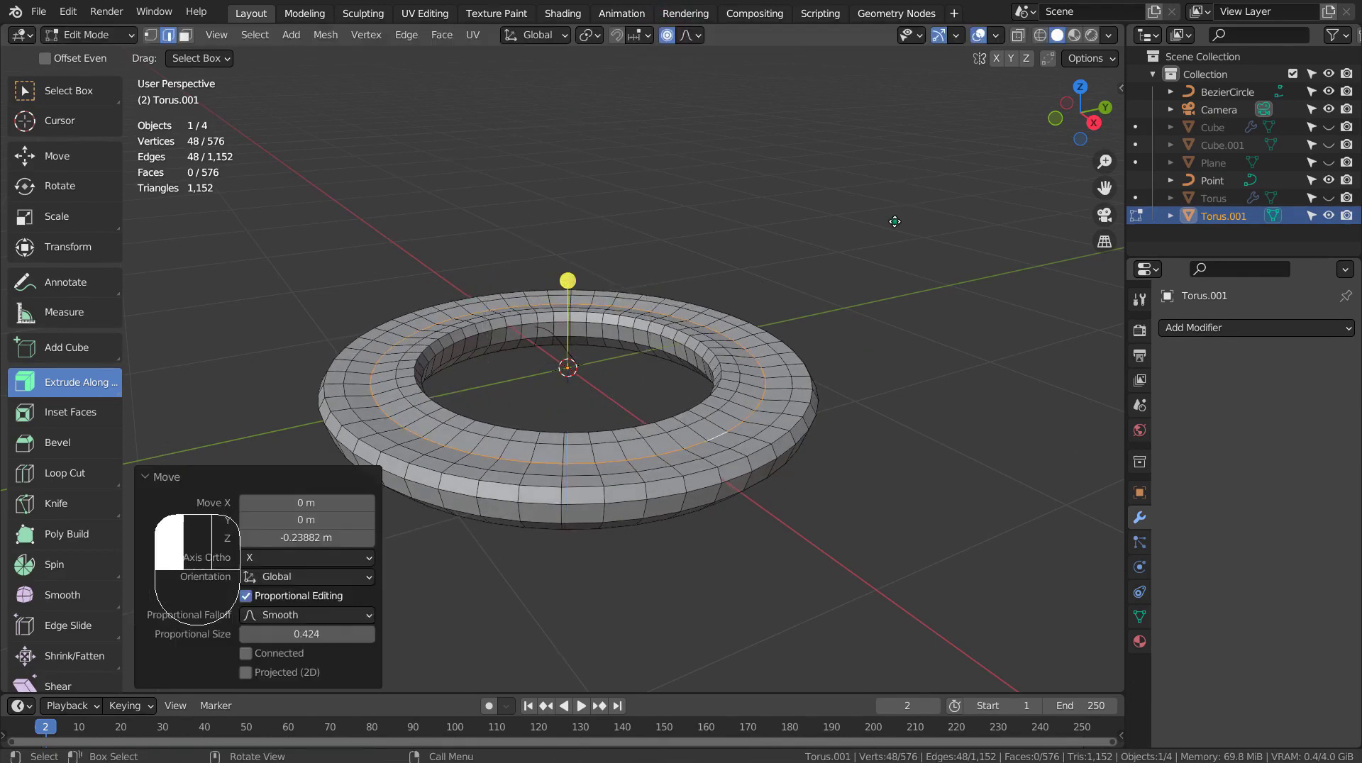
- Back in Object Mode, apply Shade Smooth to the flattened torus
{"action": "key", "text": "Tab"}
{"action": "mouse_move", "coordinate": [894, 221]}
{"action": "middle_mouse_down"}
{"action": "mouse_move", "coordinate": [898, 507]}
{"action": "mouse_move", "coordinate": [861, 369]}
{"action": "middle_mouse_up"}
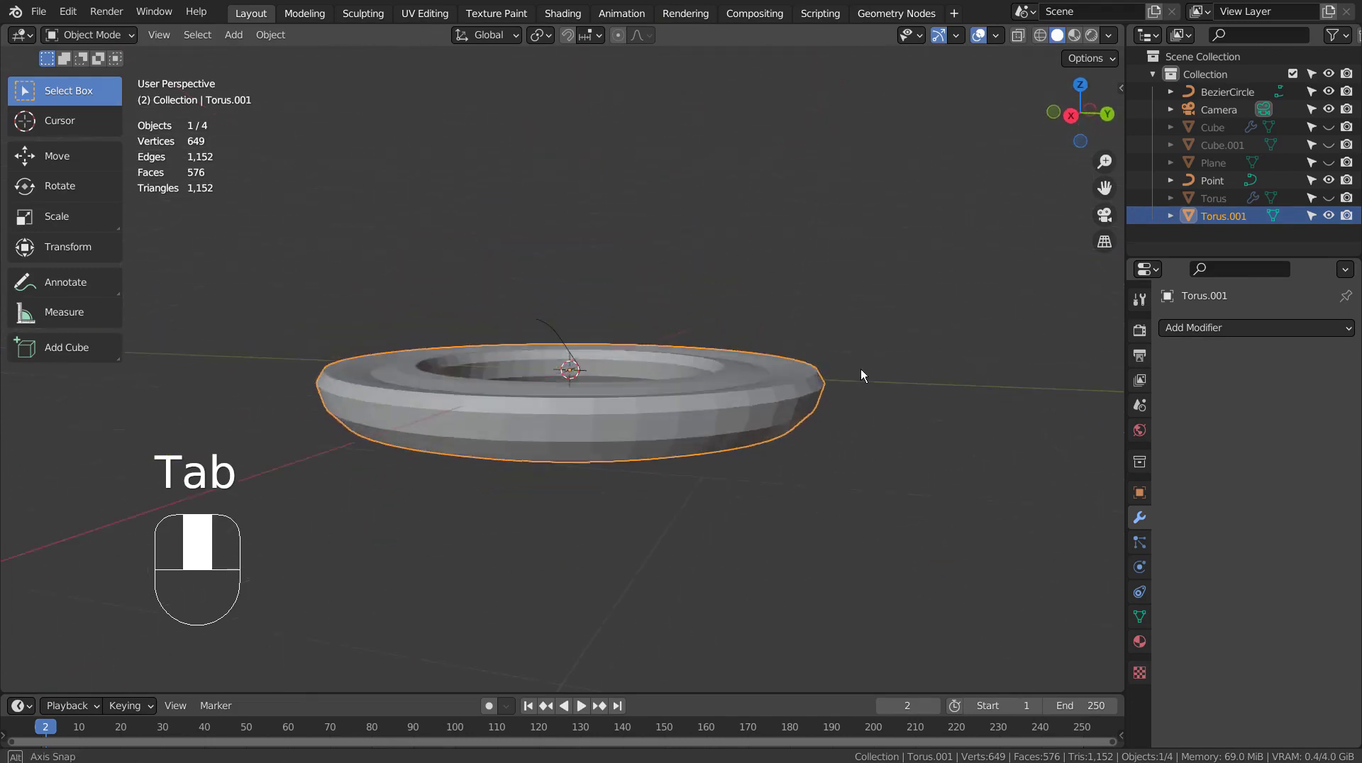
{"action": "right_click", "coordinate": [756, 370]}
{"action": "mouse_move", "coordinate": [756, 370]}
{"action": "middle_mouse_down"}
{"action": "mouse_move", "coordinate": [814, 402]}
{"action": "mouse_move", "coordinate": [962, 431]}
{"action": "mouse_move", "coordinate": [943, 462]}
{"action": "mouse_move", "coordinate": [936, 376]}
{"action": "mouse_move", "coordinate": [932, 432]}
{"action": "middle_mouse_up"}
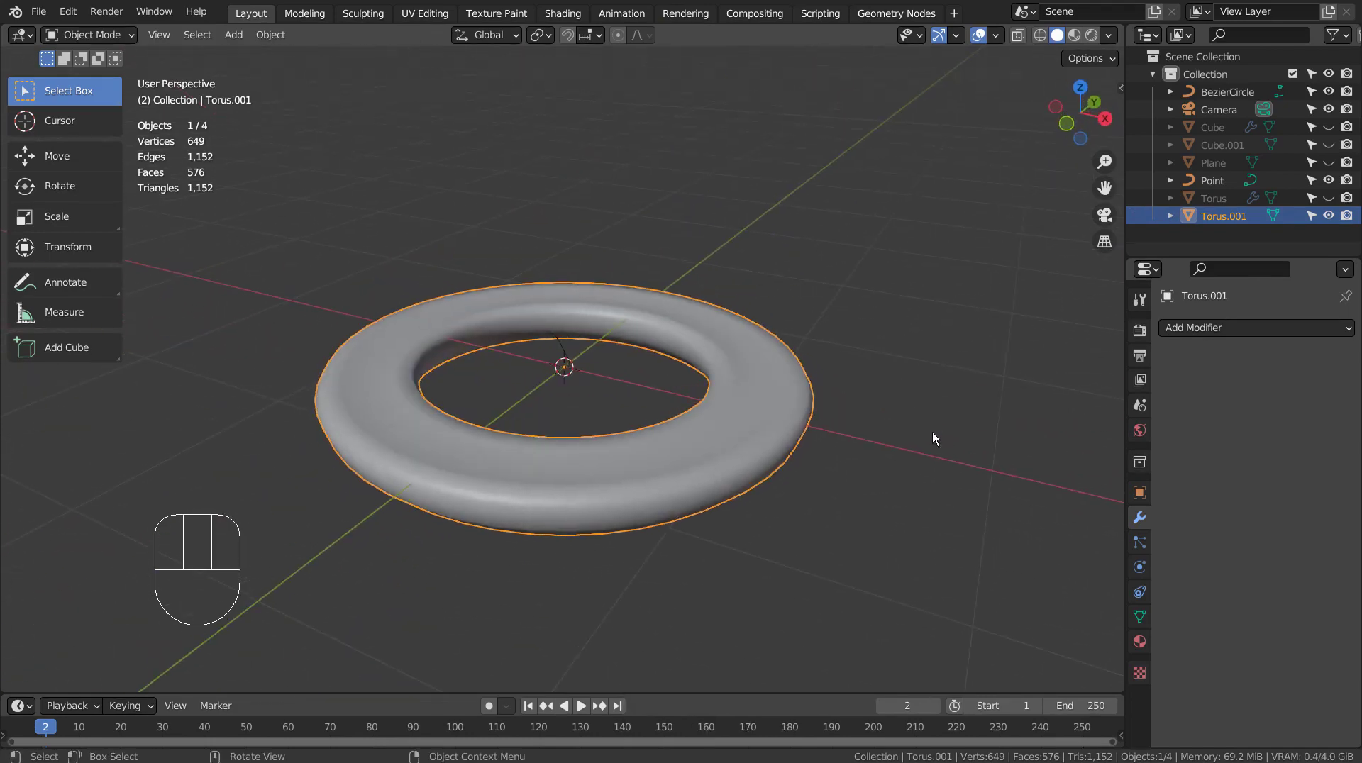
- Delete Torus.001 and unhide Cube, Cube.001, Plane and the original Torus
{"action": "key", "text": "x"}
{"action": "left_click", "coordinate": [784, 424]}
{"action": "left_click", "coordinate": [1328, 127]}
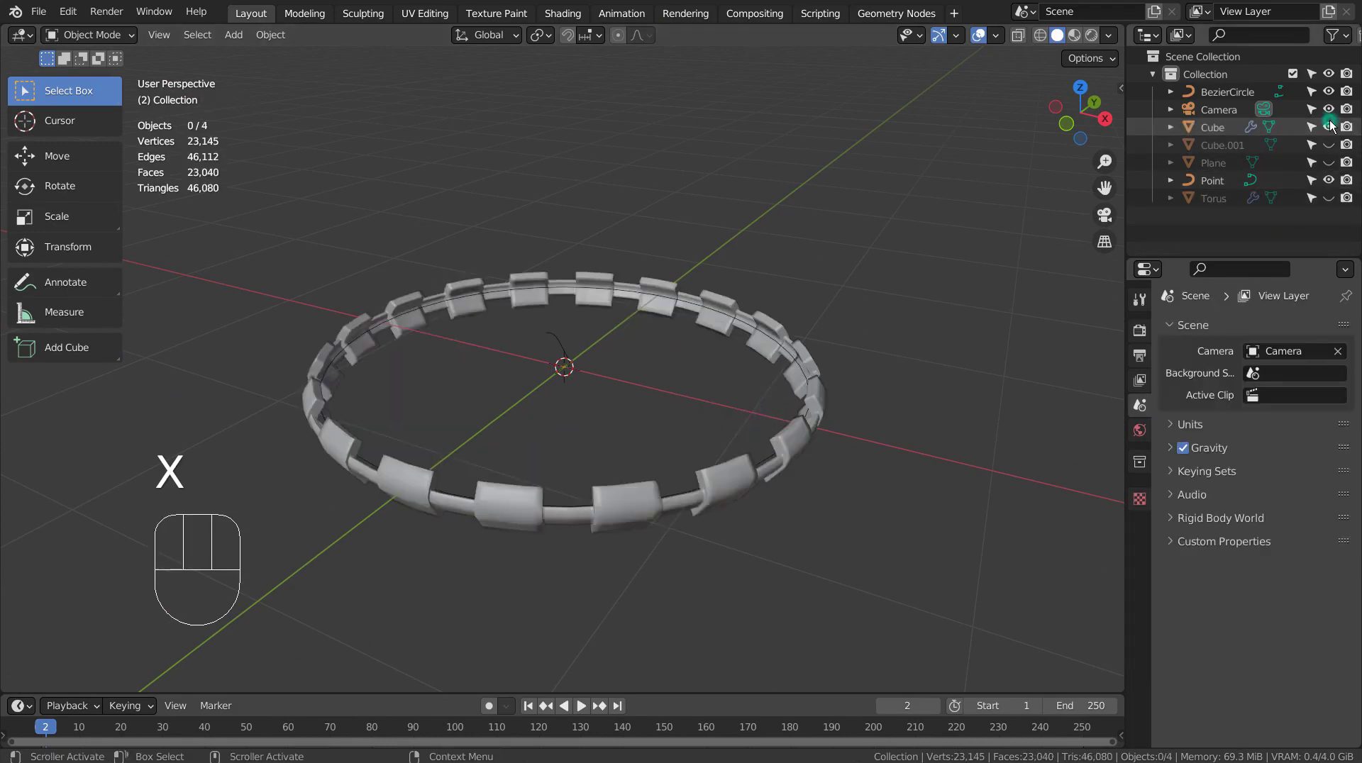
{"action": "left_click_drag", "start_coordinate": [1328, 145], "coordinate": [1329, 162]}
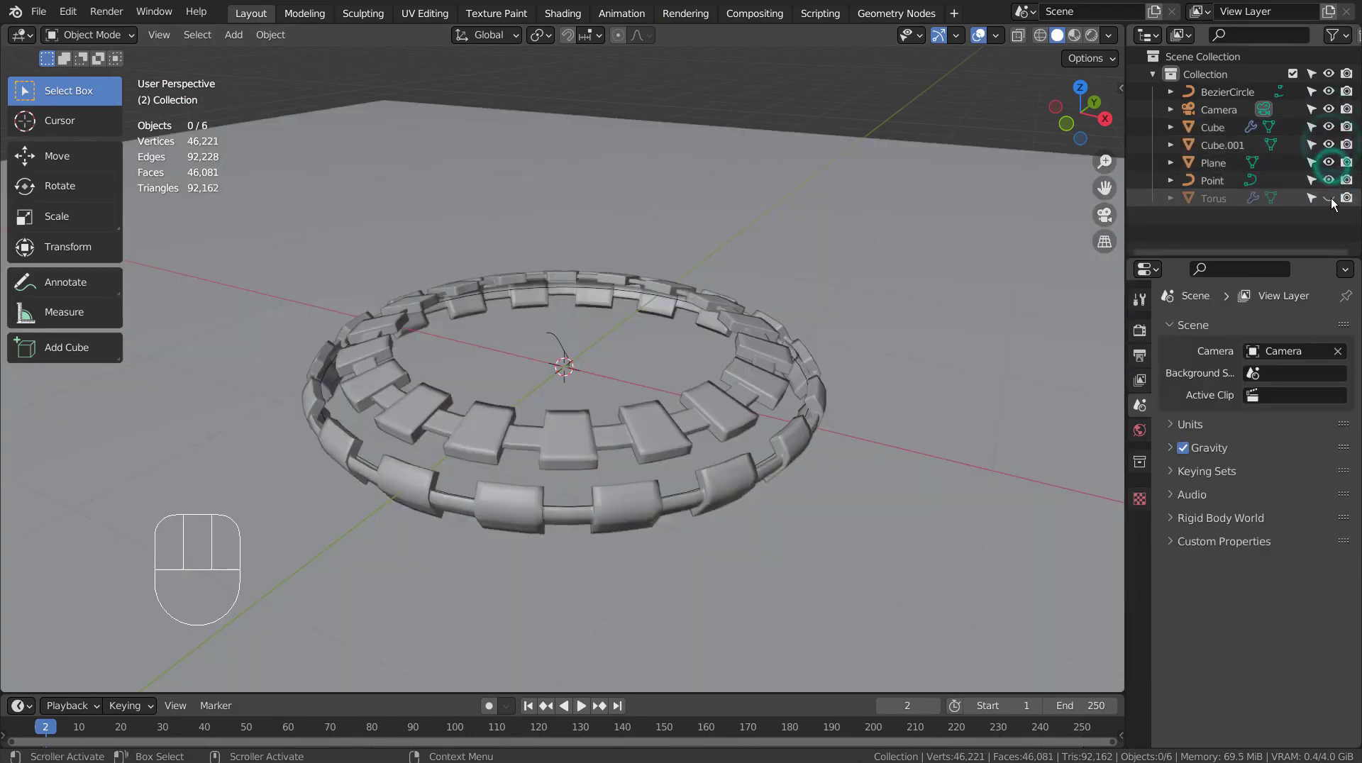
{"action": "left_click", "coordinate": [1328, 197]}
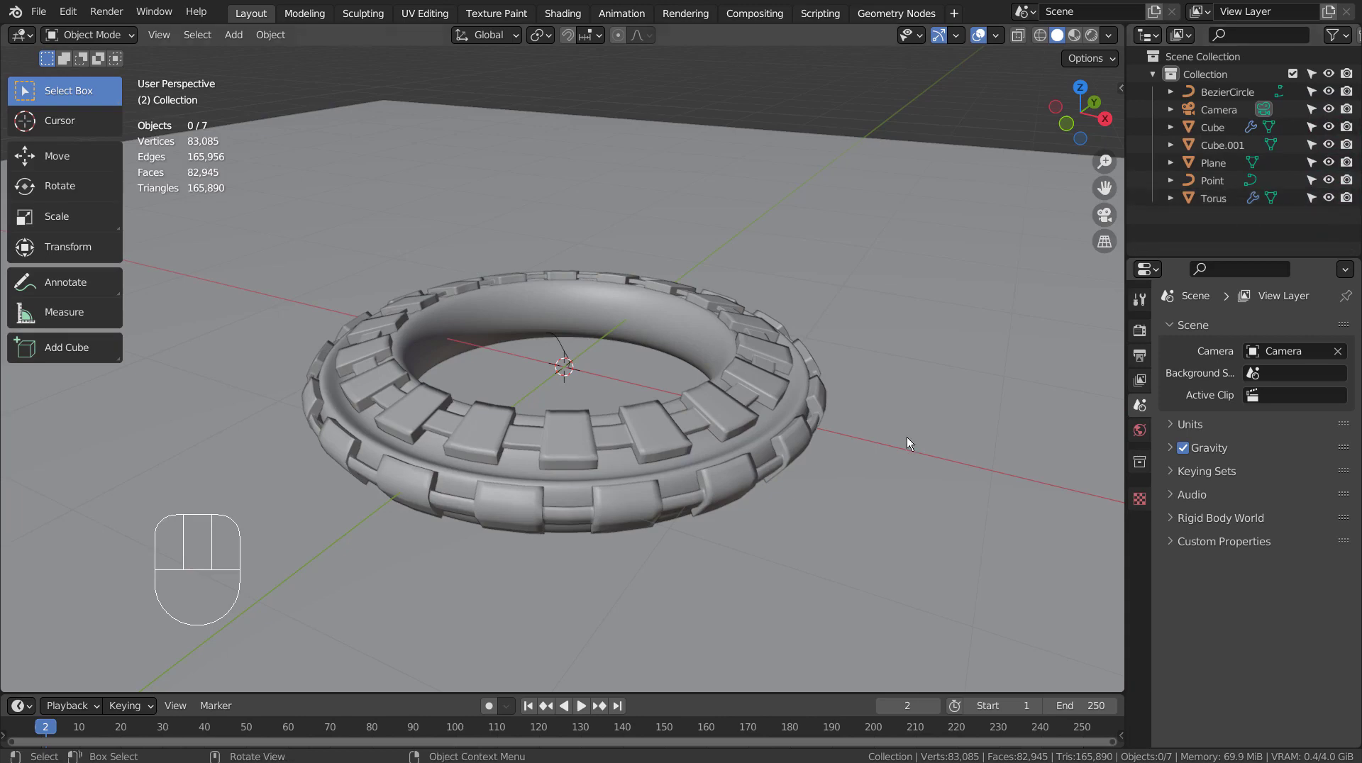
{"action": "mouse_move", "coordinate": [907, 437]}
{"action": "middle_mouse_down"}
{"action": "mouse_move", "coordinate": [874, 494]}
{"action": "mouse_move", "coordinate": [879, 449]}
{"action": "mouse_move", "coordinate": [957, 456]}
{"action": "middle_mouse_up"}
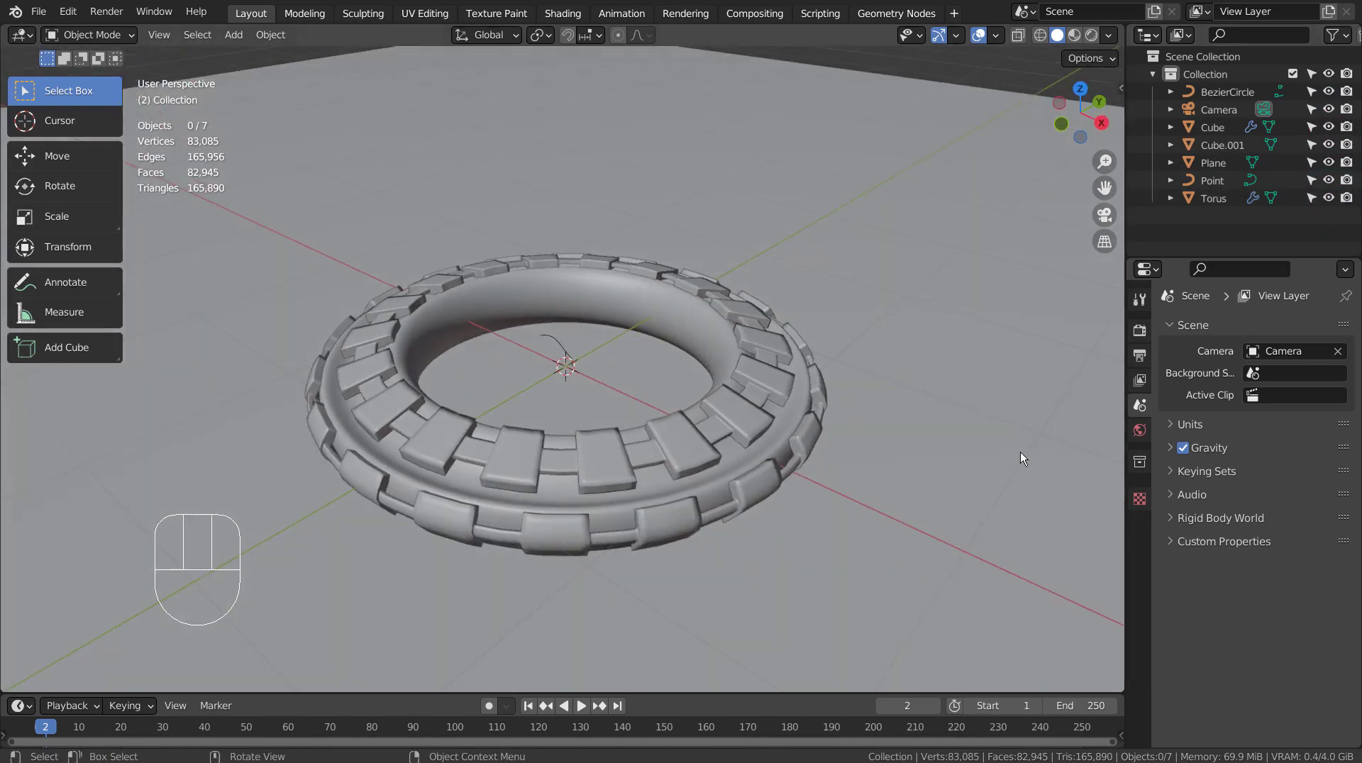
- Show the camera view in Cycles Rendered shading, zoomed in on the rings
{"action": "left_click", "coordinate": [1137, 335]}
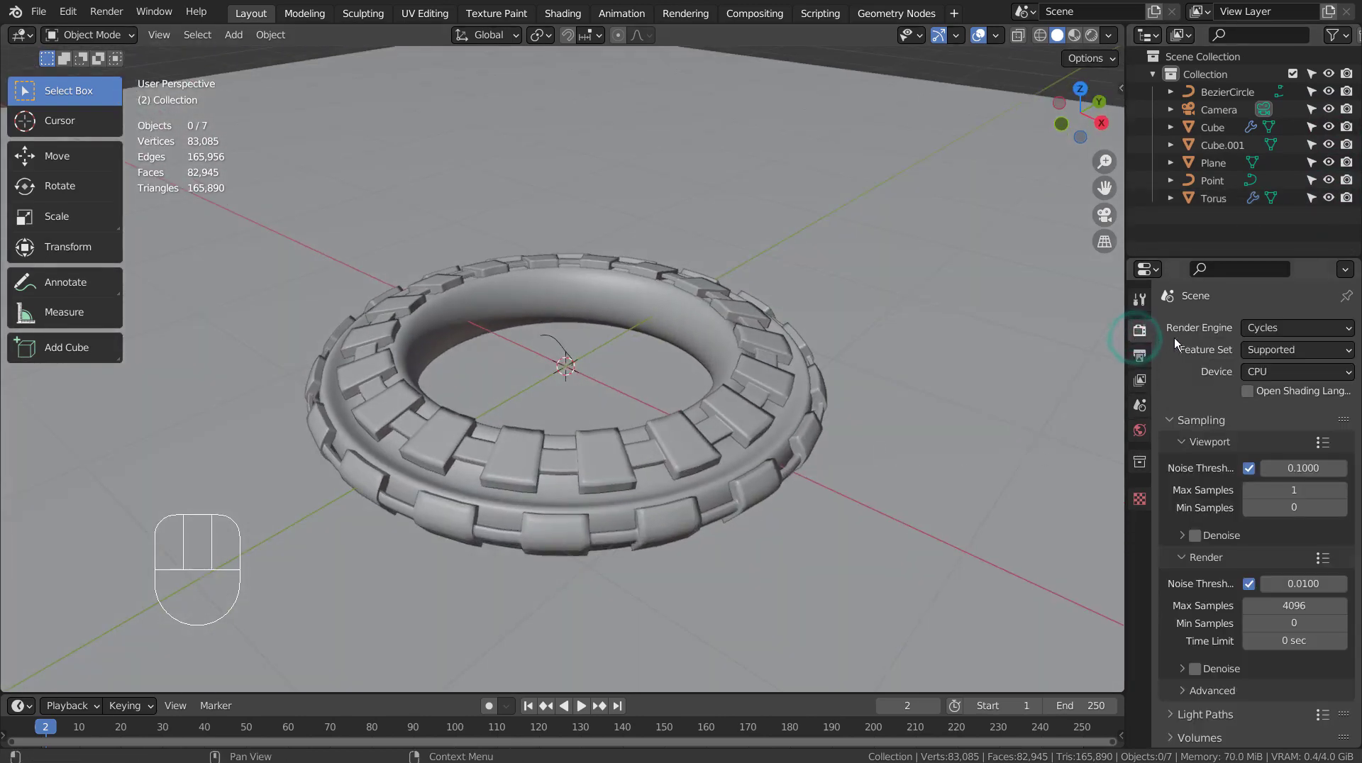
{"action": "left_click", "coordinate": [1091, 36]}
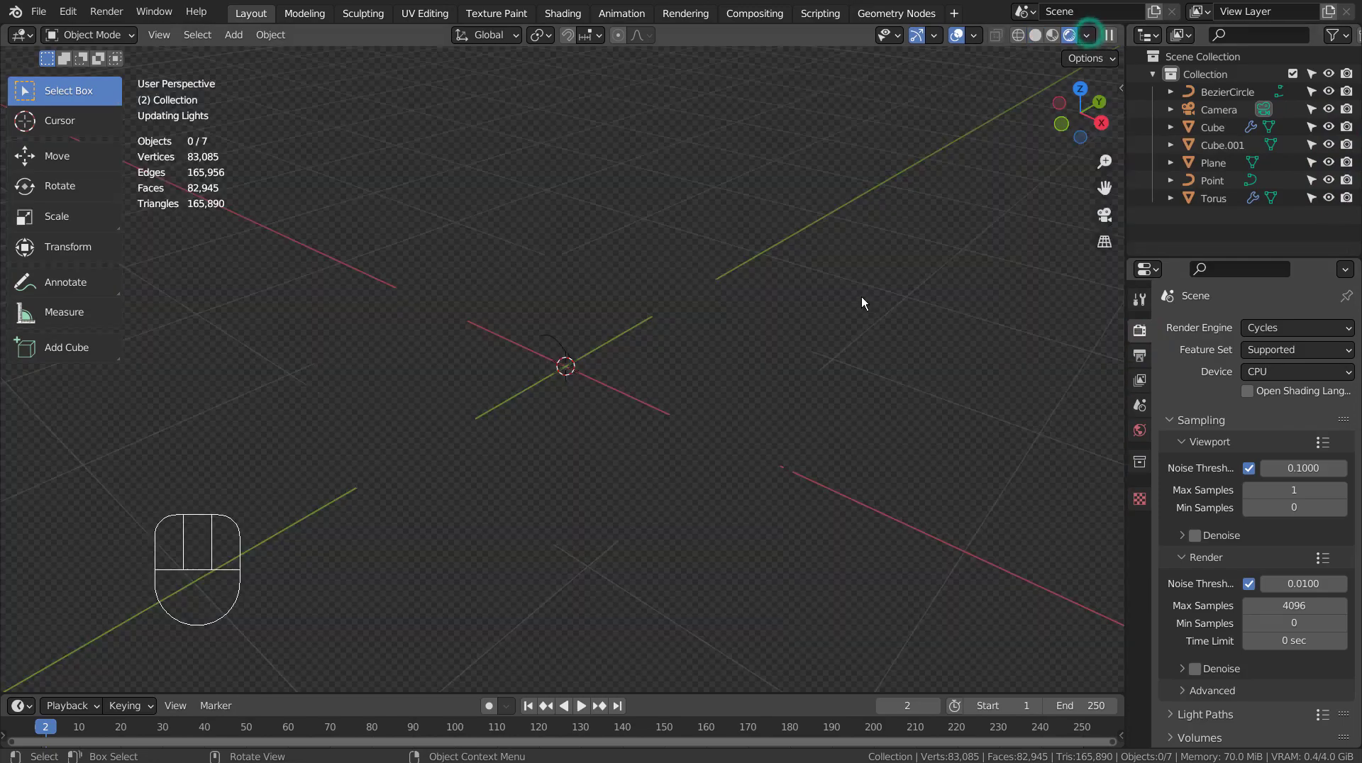
{"action": "key", "text": "KP_0"}
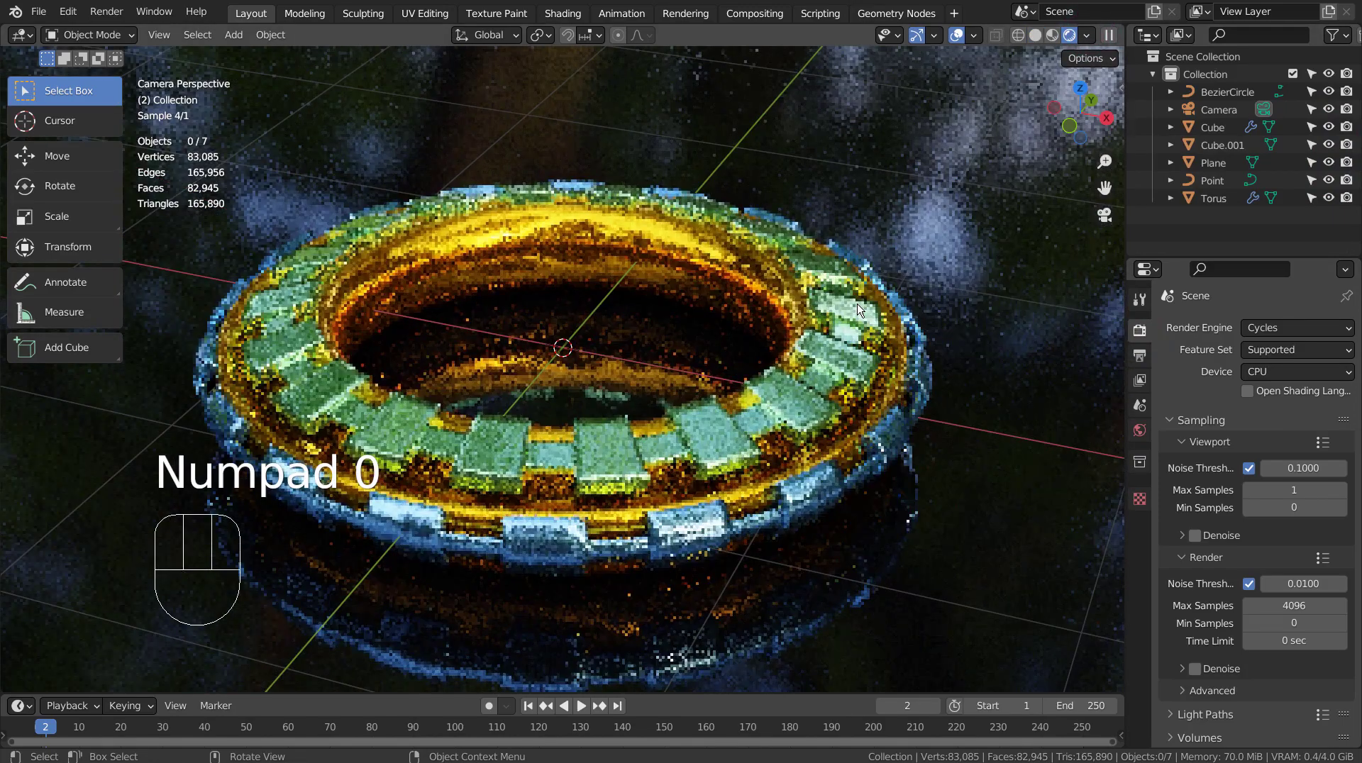
{"action": "scroll", "coordinate": [784, 505], "scroll_direction": "up", "scroll_amount": 2}
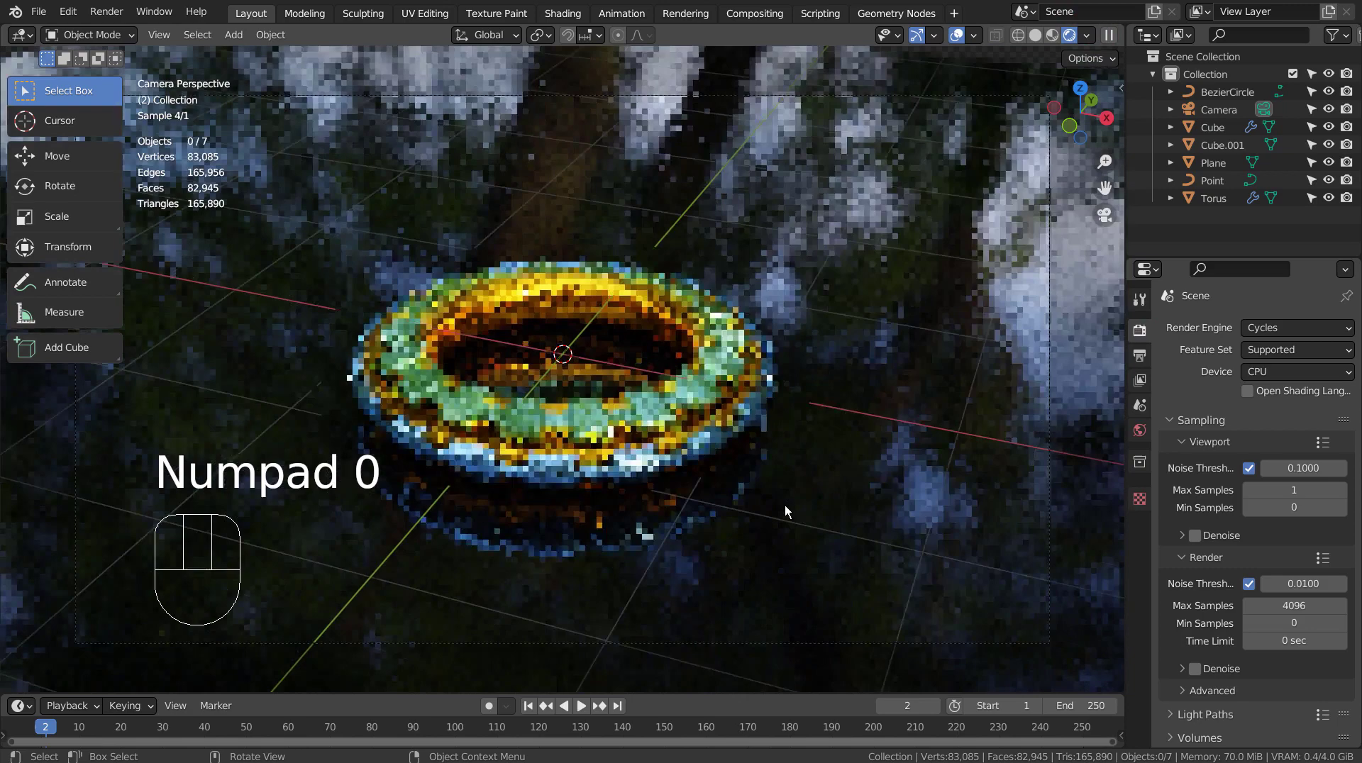
{"action": "scroll", "coordinate": [784, 505], "scroll_direction": "up", "scroll_amount": 2}
{"action": "scroll", "coordinate": [851, 518], "scroll_direction": "up", "scroll_amount": 1}
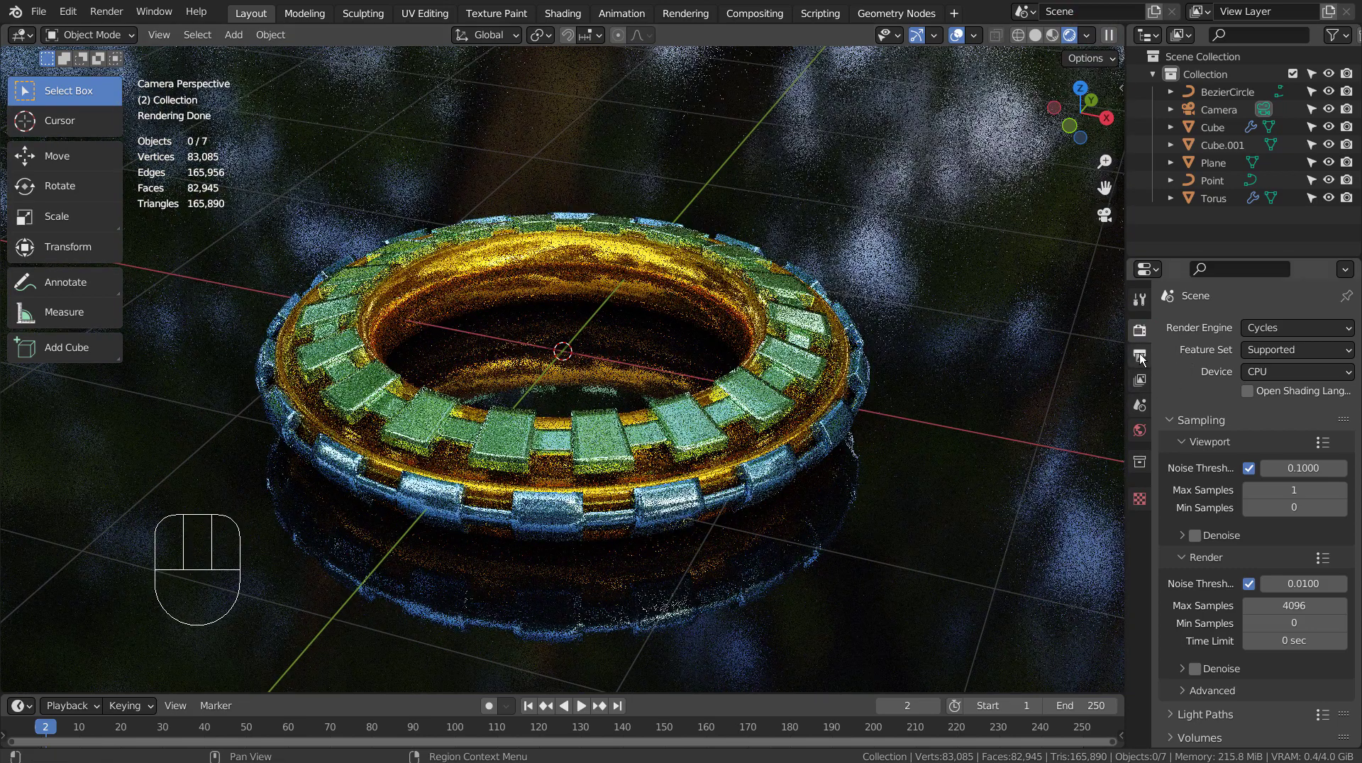
- Set Cycles max samples to 16 for both final render and viewport preview
{"action": "left_click", "coordinate": [1140, 356]}
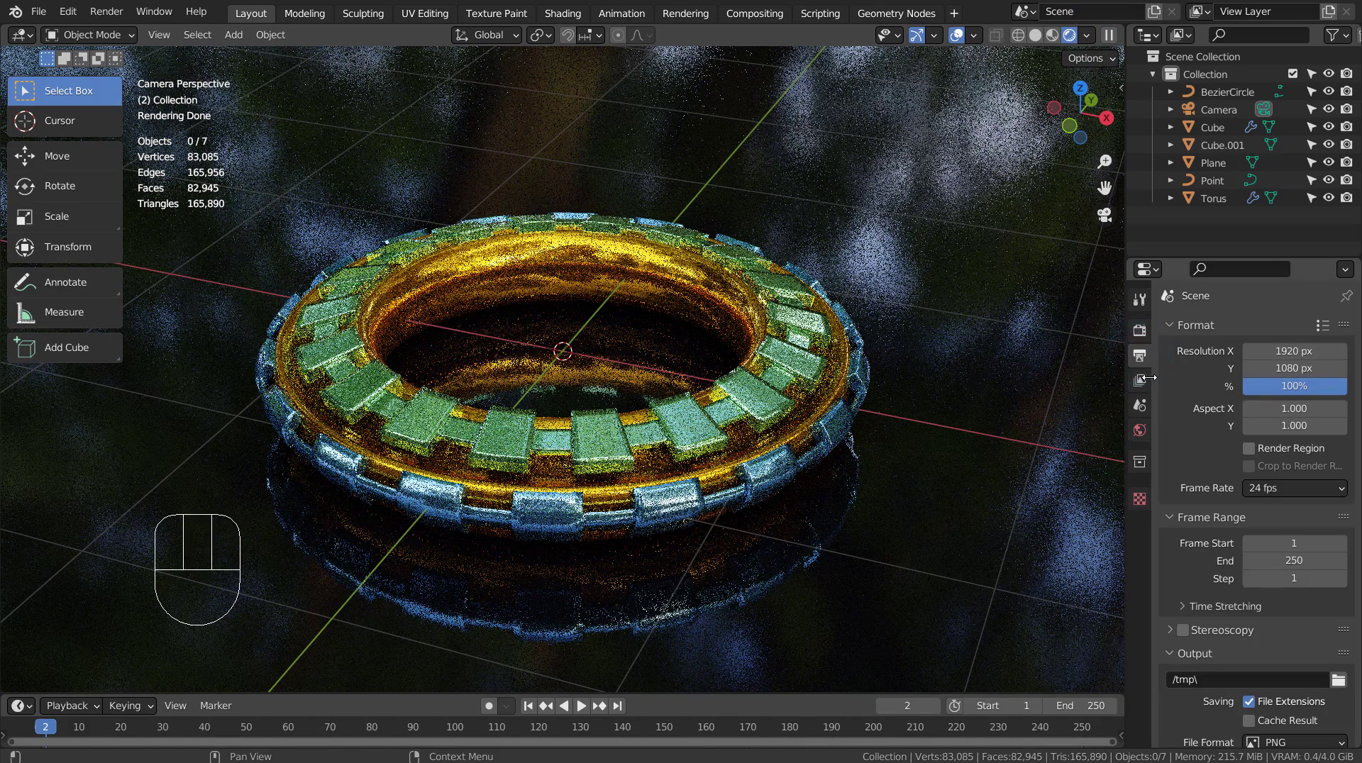
{"action": "left_click", "coordinate": [1140, 330]}
{"action": "scroll", "coordinate": [1167, 334], "scroll_direction": "down", "scroll_amount": 2}
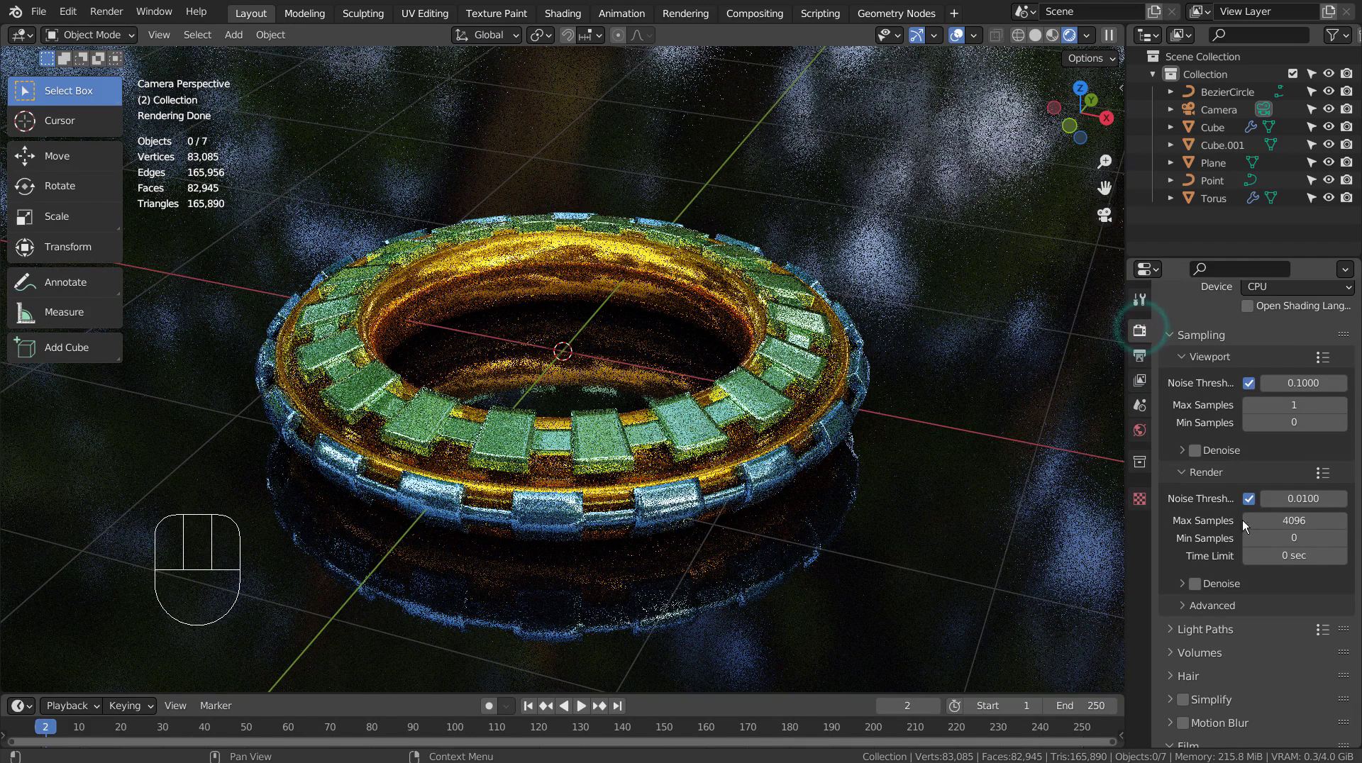
{"action": "left_click", "coordinate": [1294, 523]}
{"action": "type", "text": "16"}
{"action": "key", "text": "Return"}
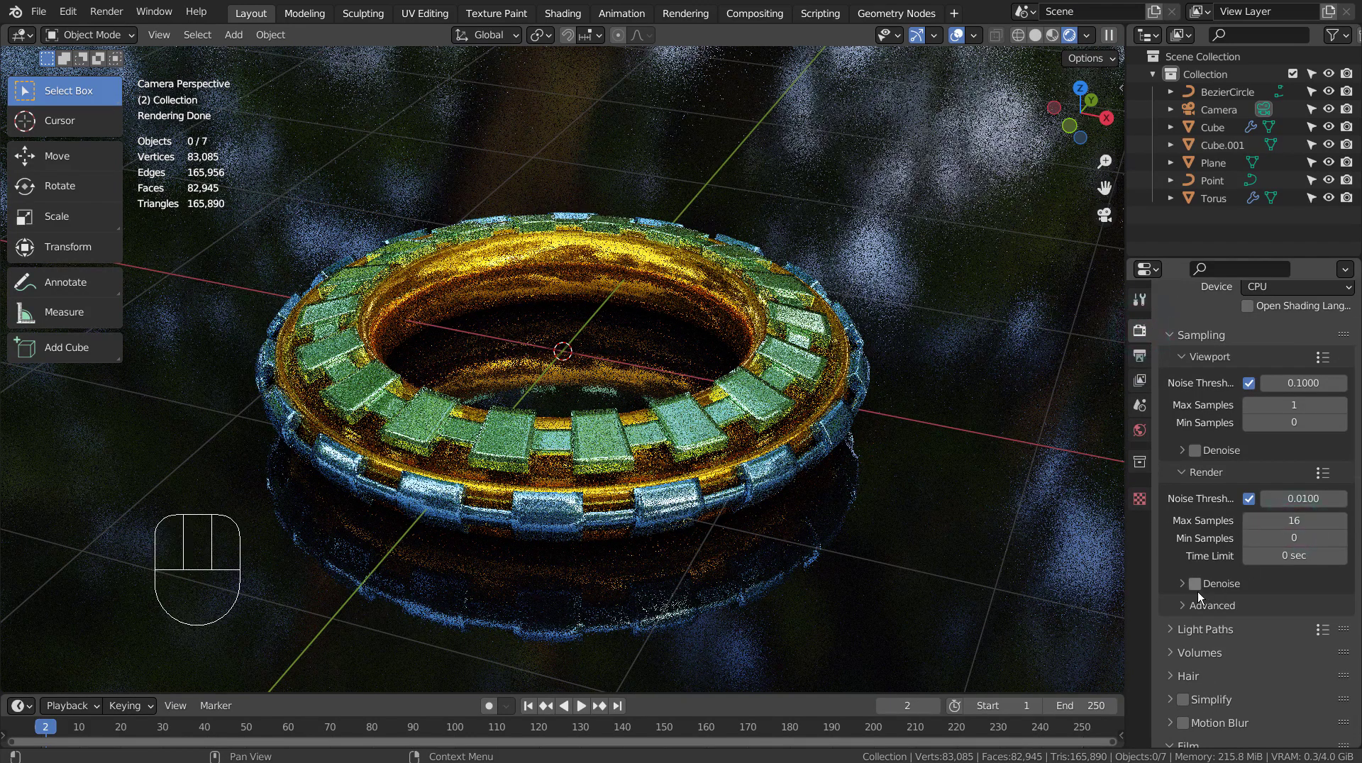
{"action": "left_click", "coordinate": [1138, 428]}
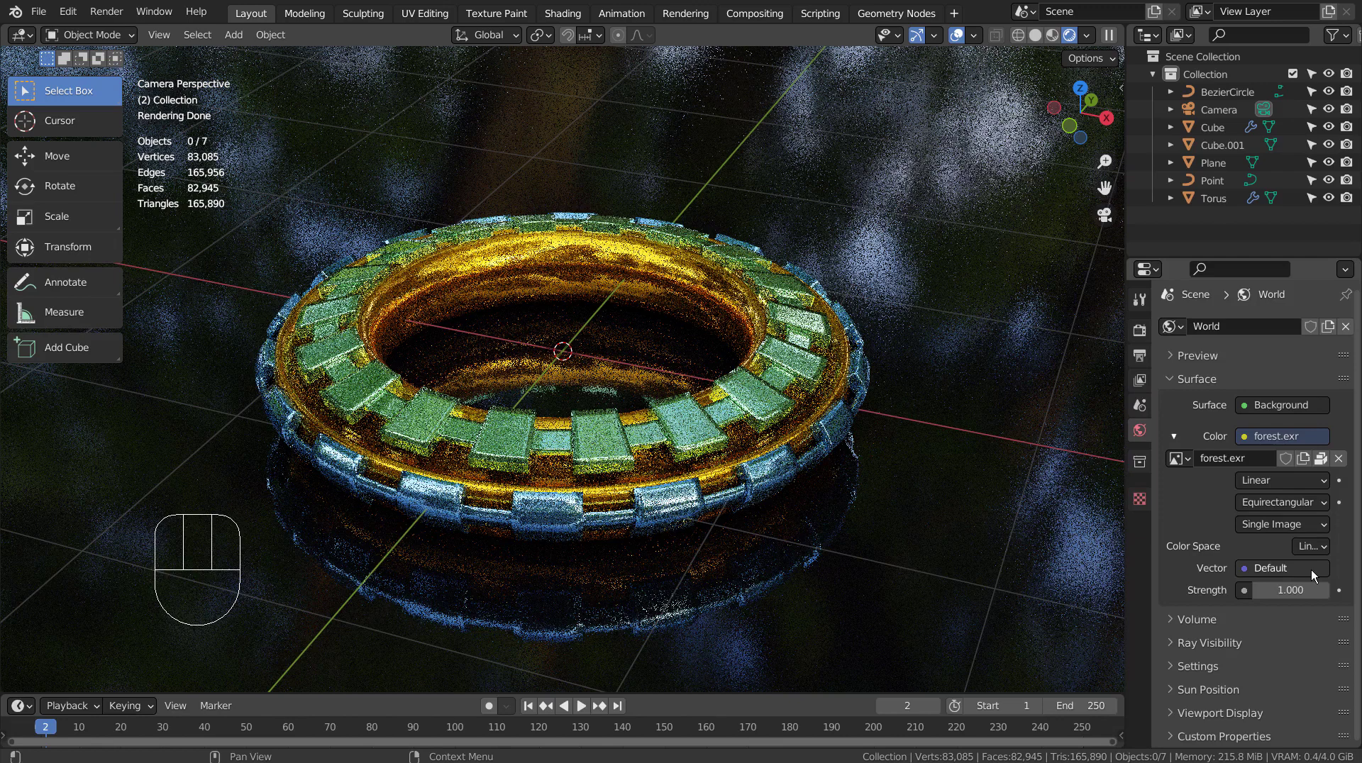
{"action": "left_click", "coordinate": [1139, 330]}
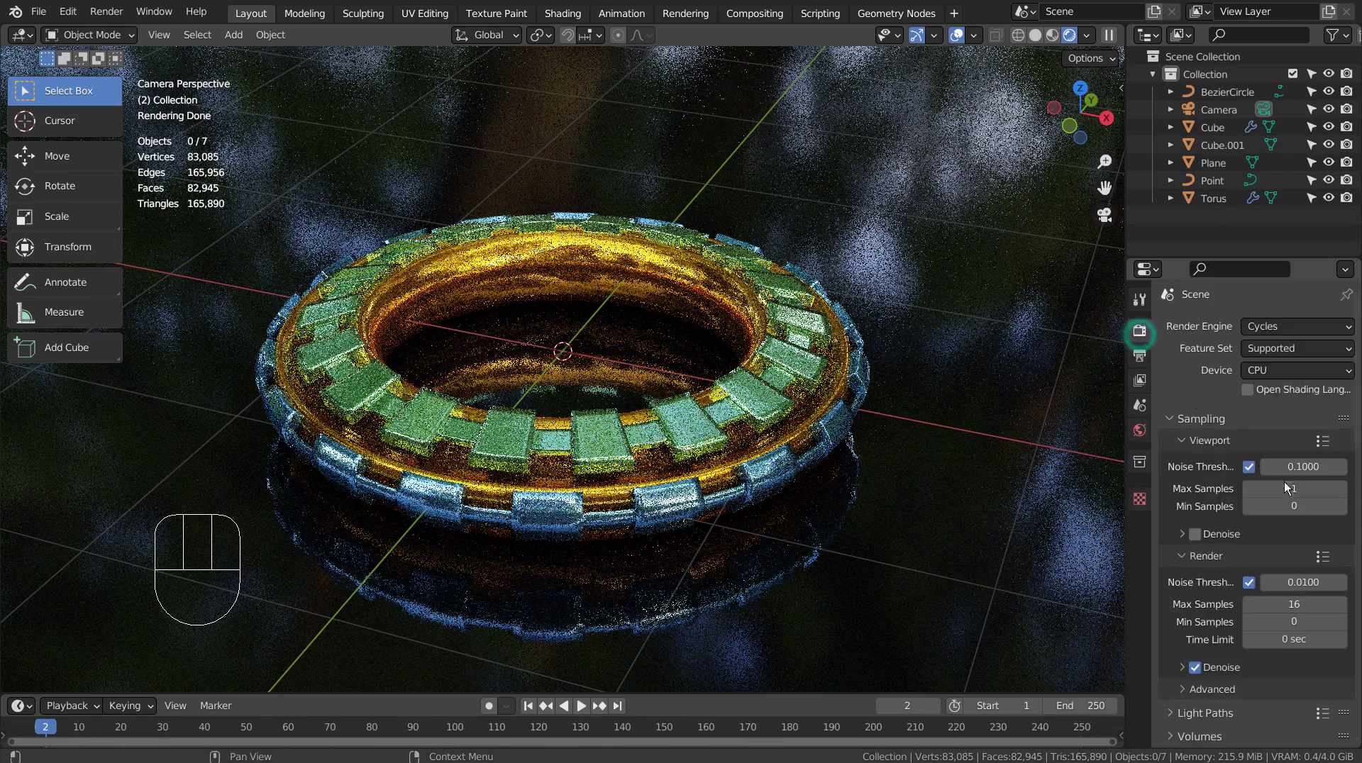
{"action": "left_click_drag", "start_coordinate": [1294, 489], "coordinate": [1294, 504]}
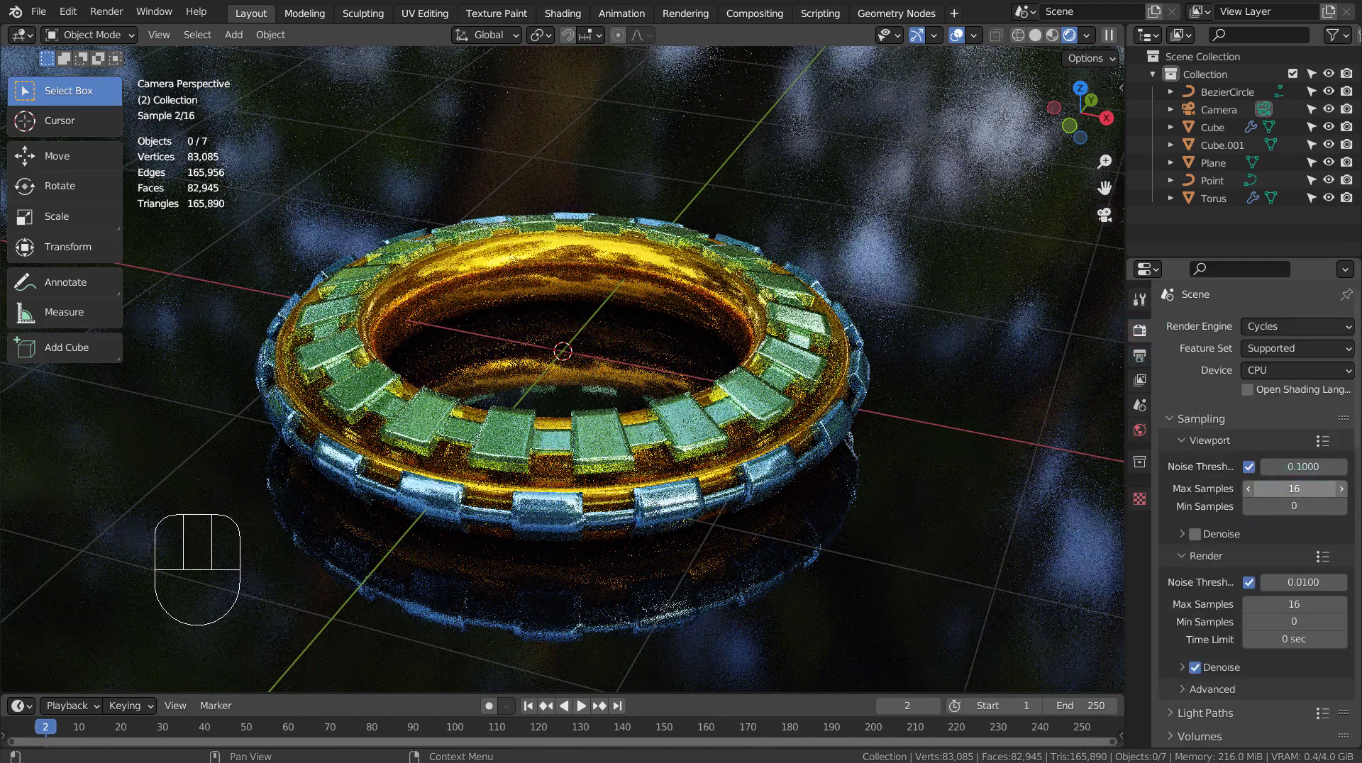